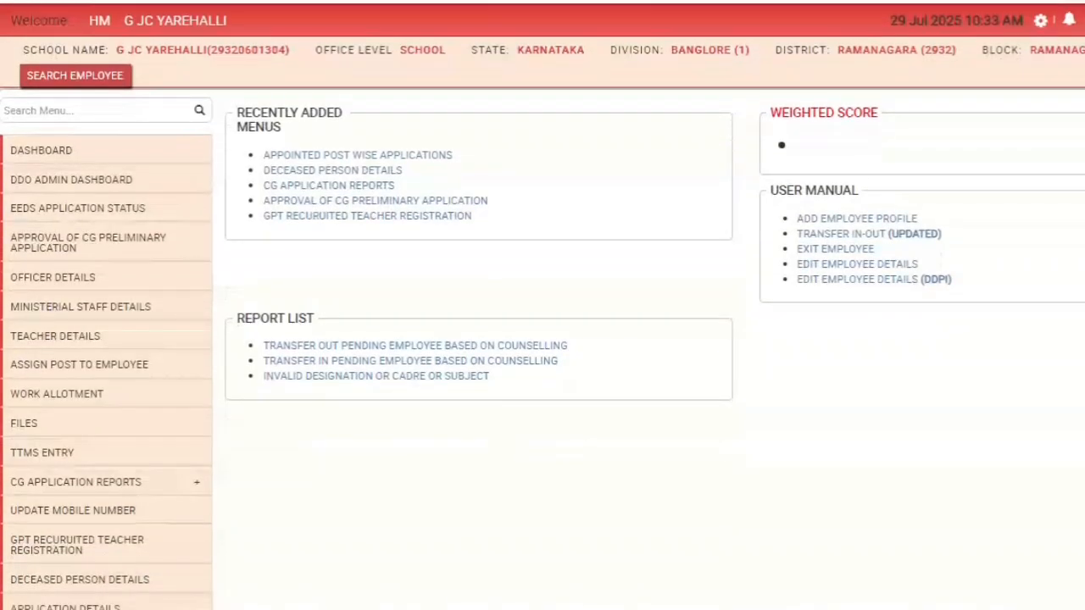
Look through the main menu to find the Time Bound Increment Intimations entry.
scroll(543, 339, "down", 2)
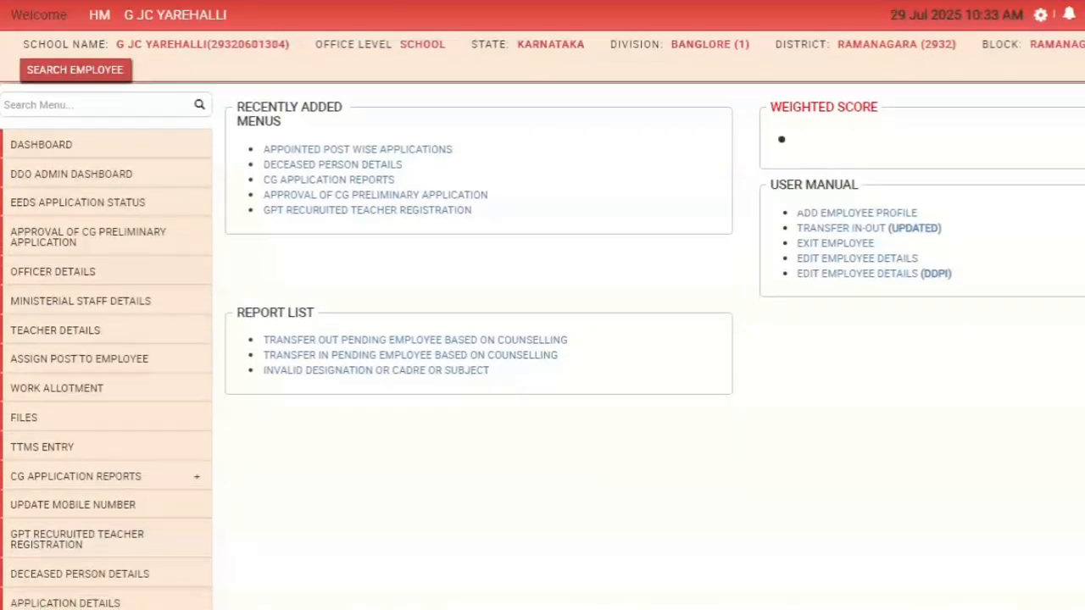
scroll(542, 339, "down", 2)
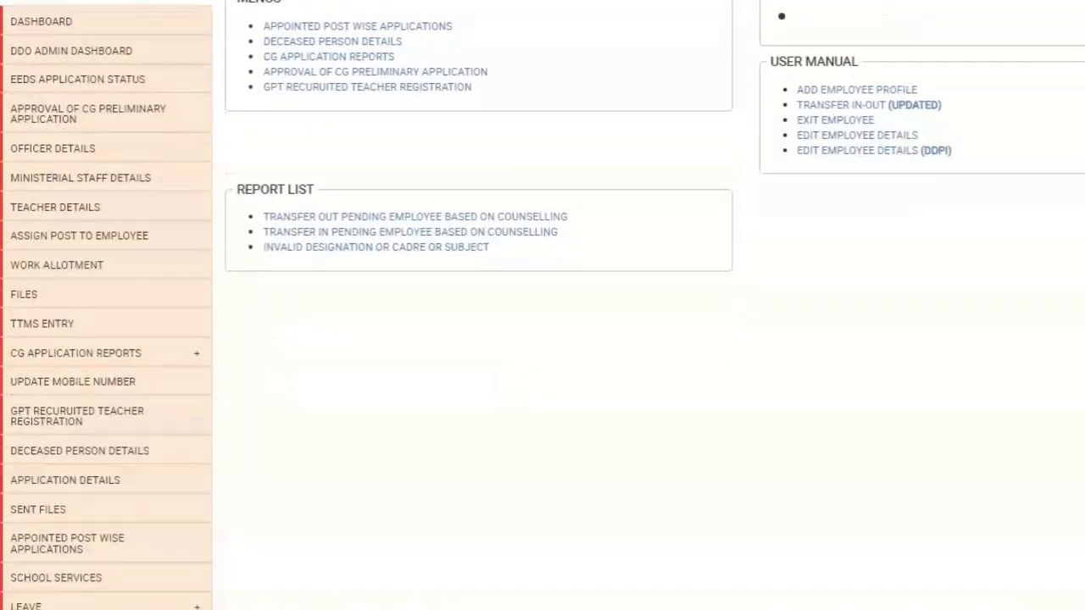
scroll(543, 339, "down", 5)
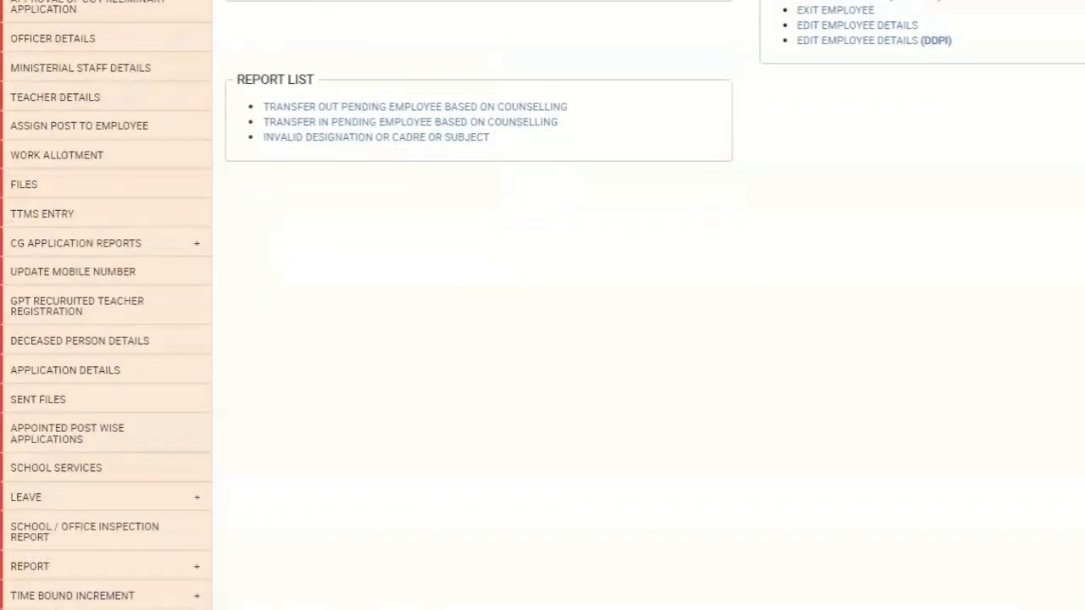
scroll(542, 306, "down", 3)
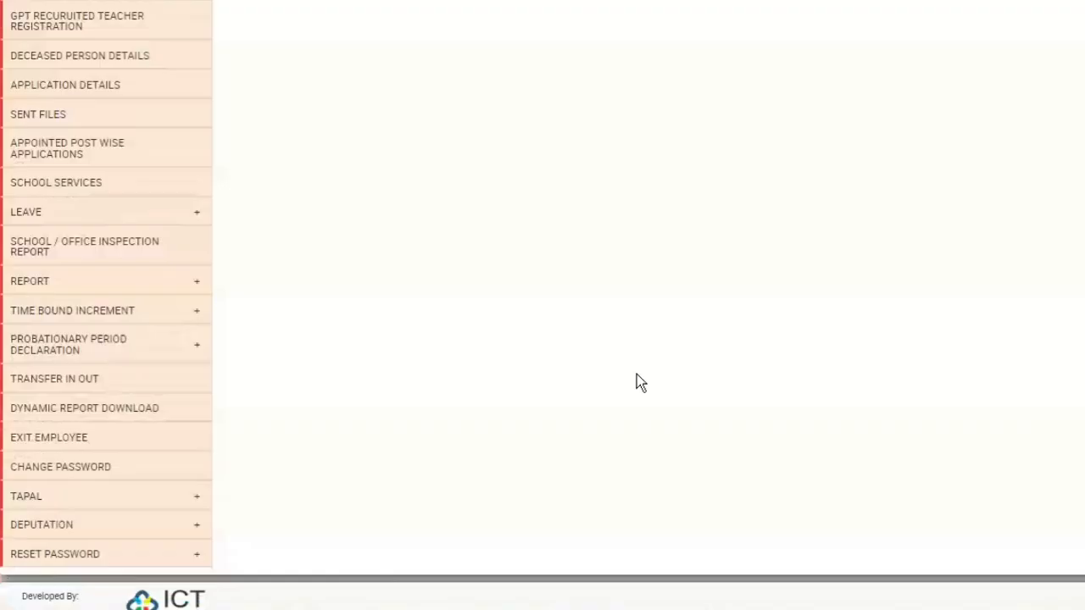
mouse_move(172, 320)
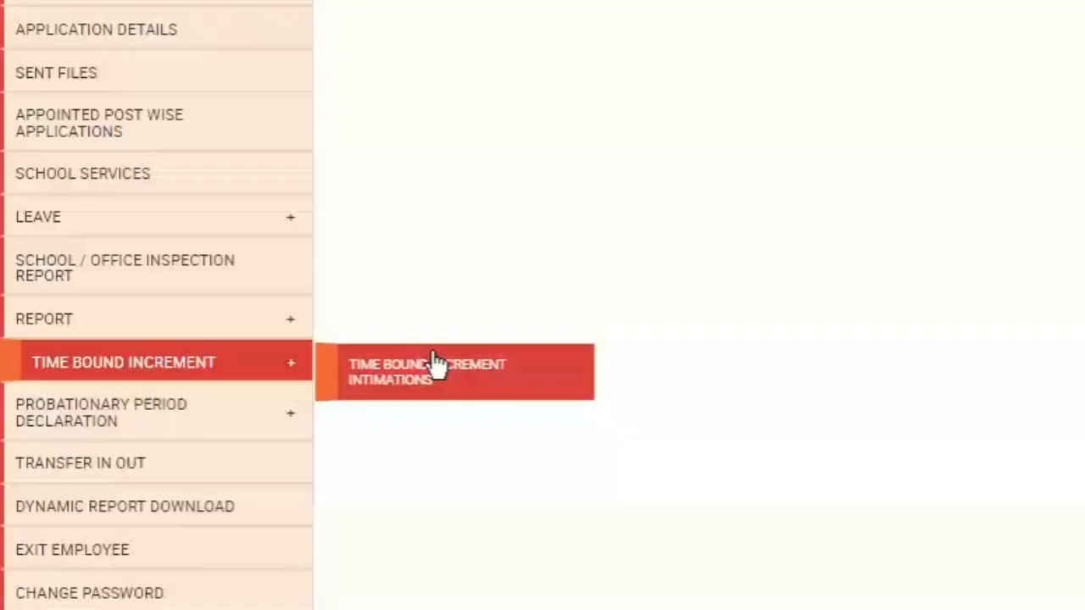
left_click(434, 364)
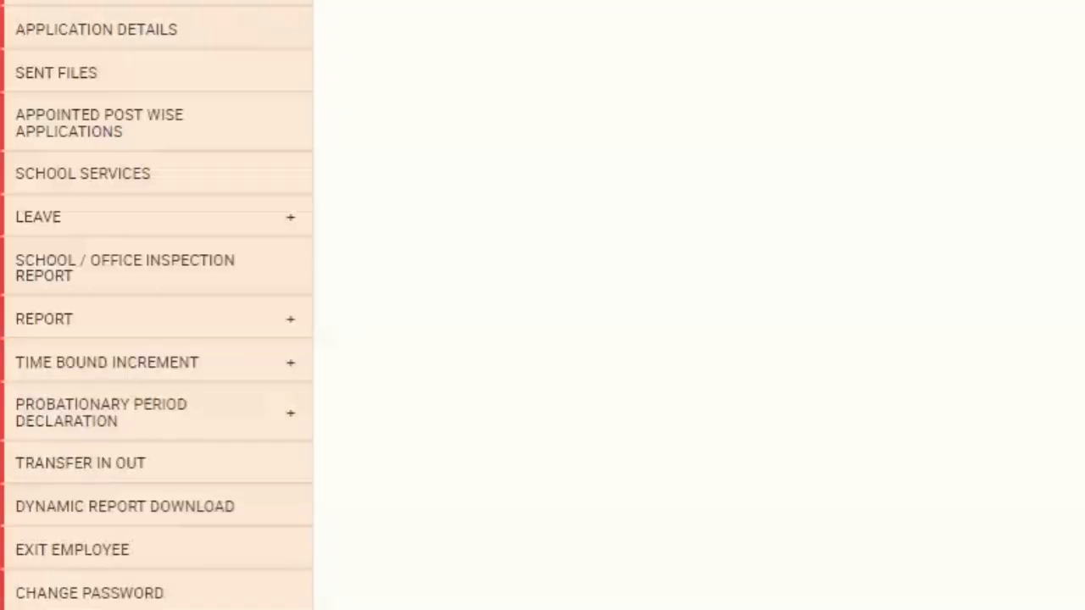
Review the case worker's post in Assign Post to Employee, and check Work Allotment for the Time Bound Increment application type.
scroll(542, 305, "up", 1)
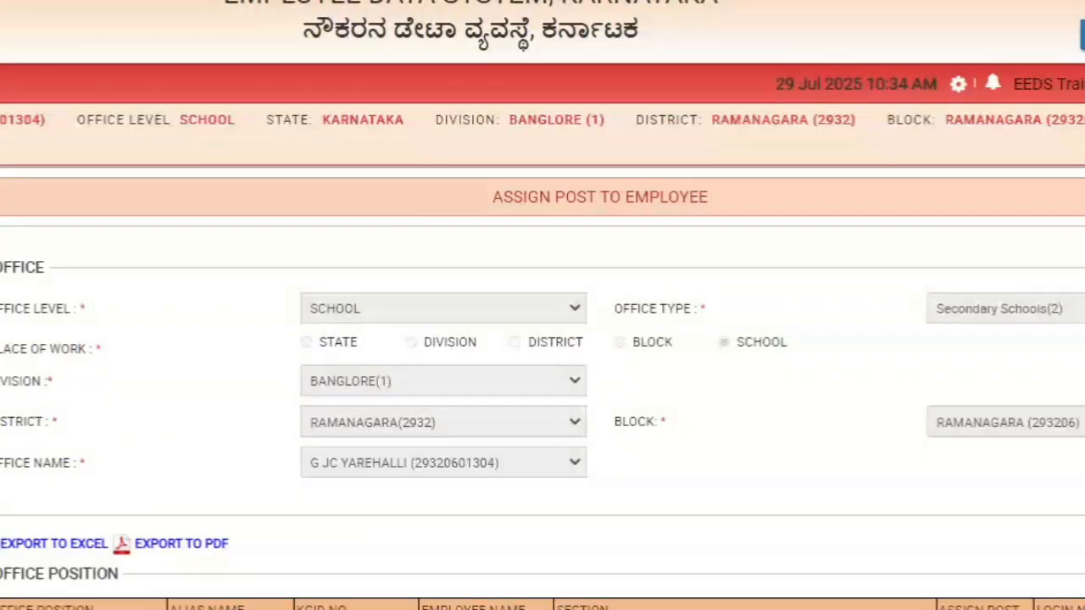
scroll(542, 339, "down", 5)
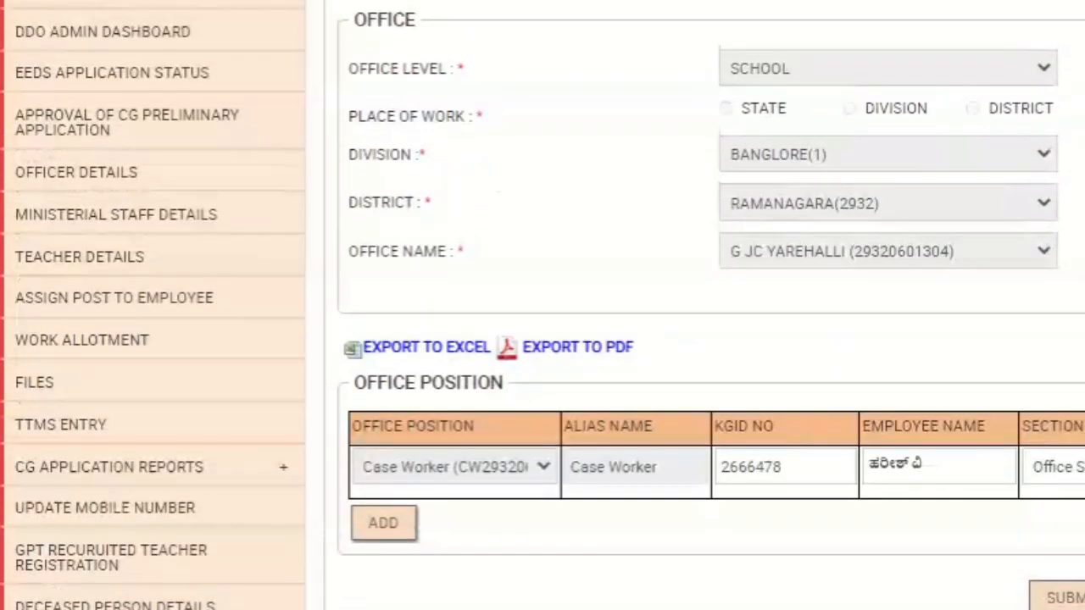
left_click(170, 346)
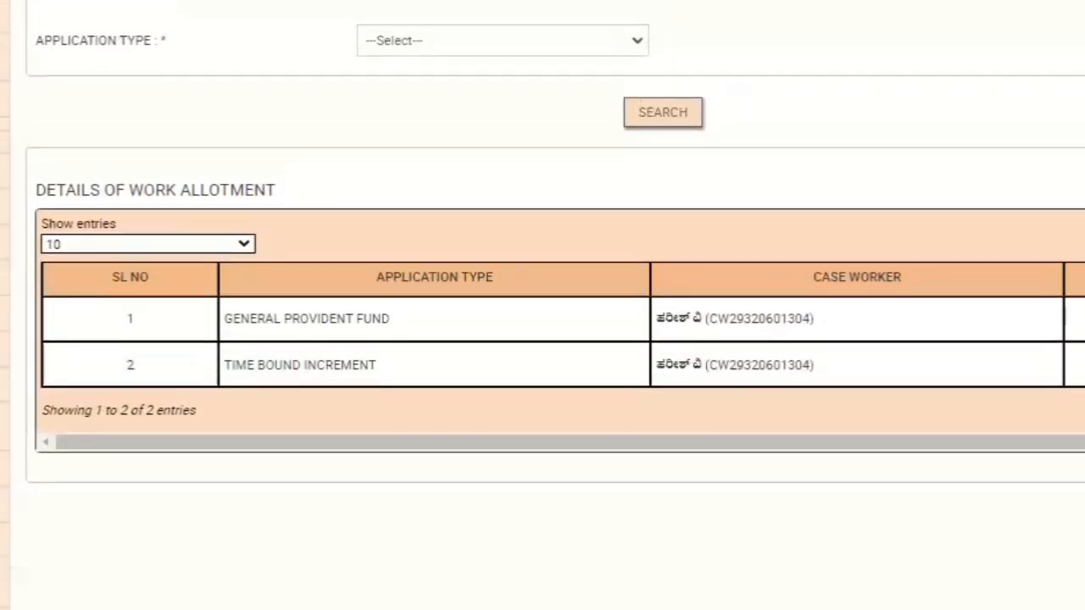
left_click(629, 49)
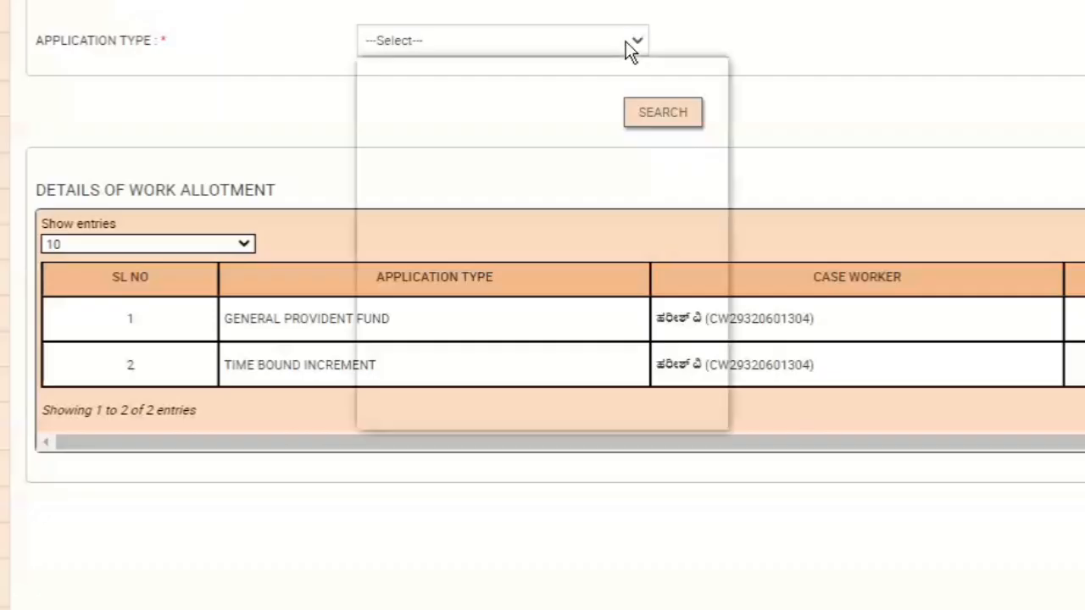
left_click_drag(715, 219, 718, 303)
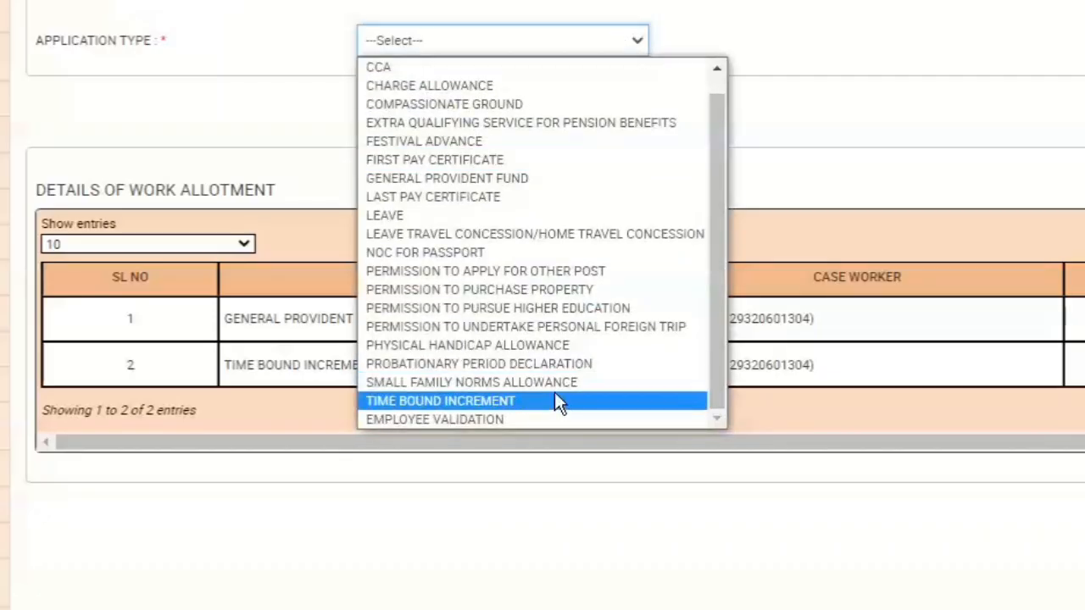
left_click(836, 74)
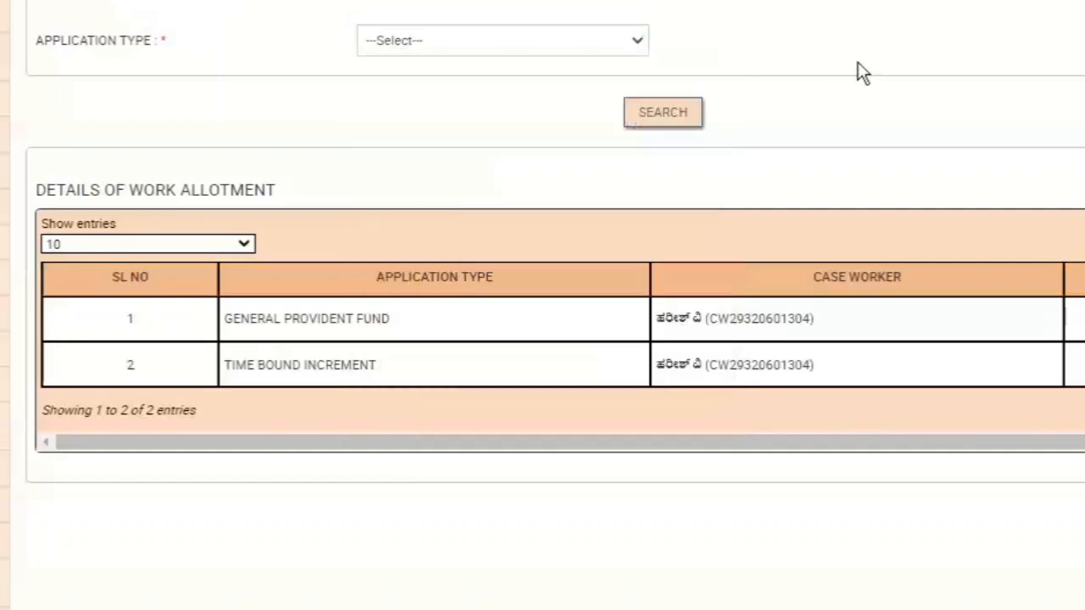
scroll(542, 305, "up", 2)
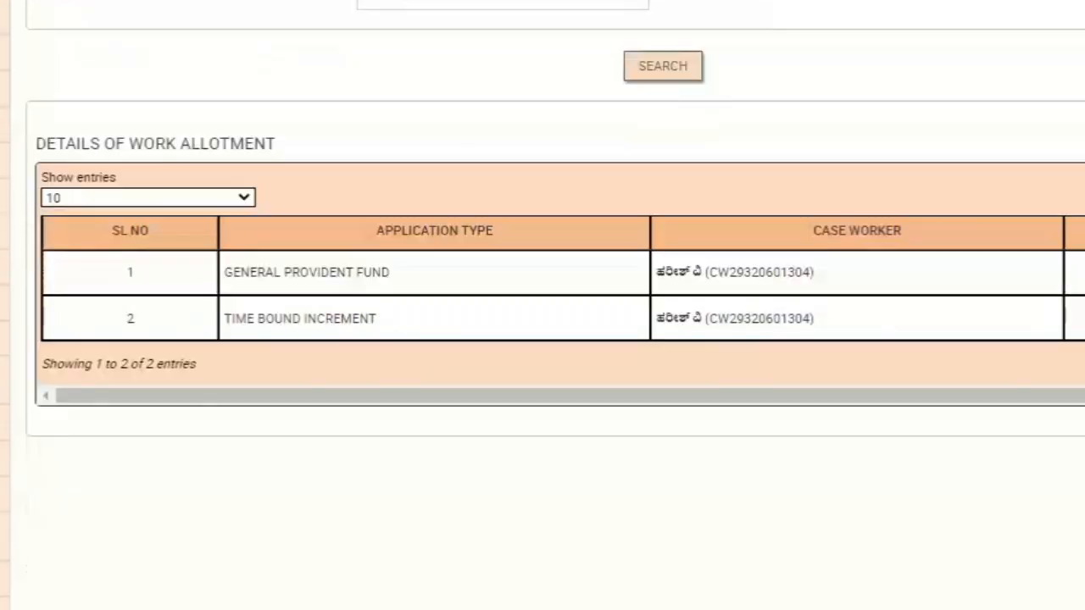
Open Time Bound Increment Intimations and highlight the note about updating designation details in the Service Details tab.
scroll(543, 305, "down", 1)
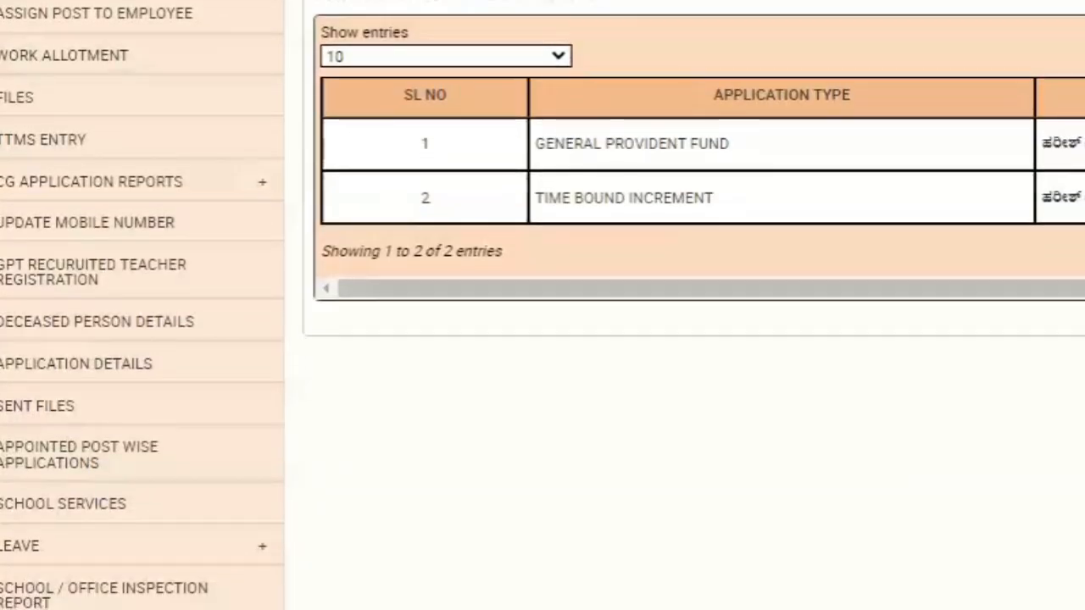
scroll(602, 456, "down", 3)
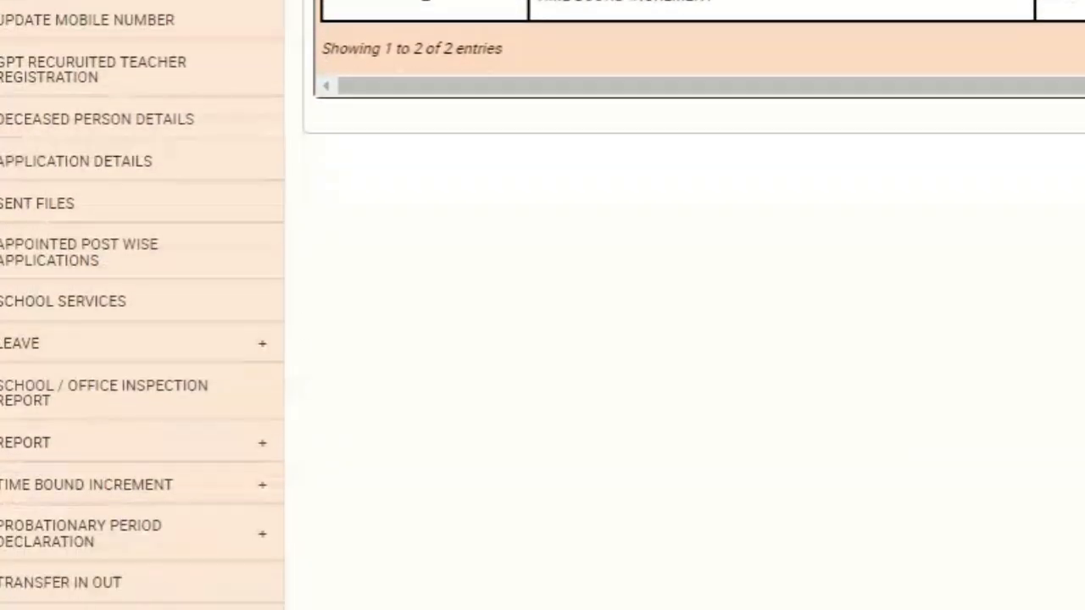
mouse_move(262, 484)
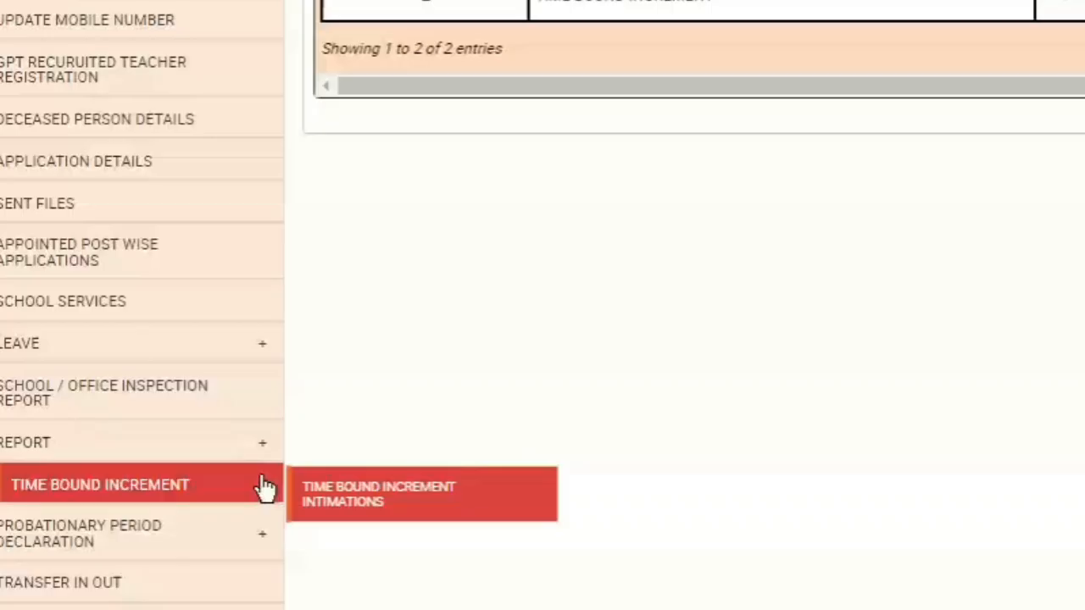
left_click(457, 523)
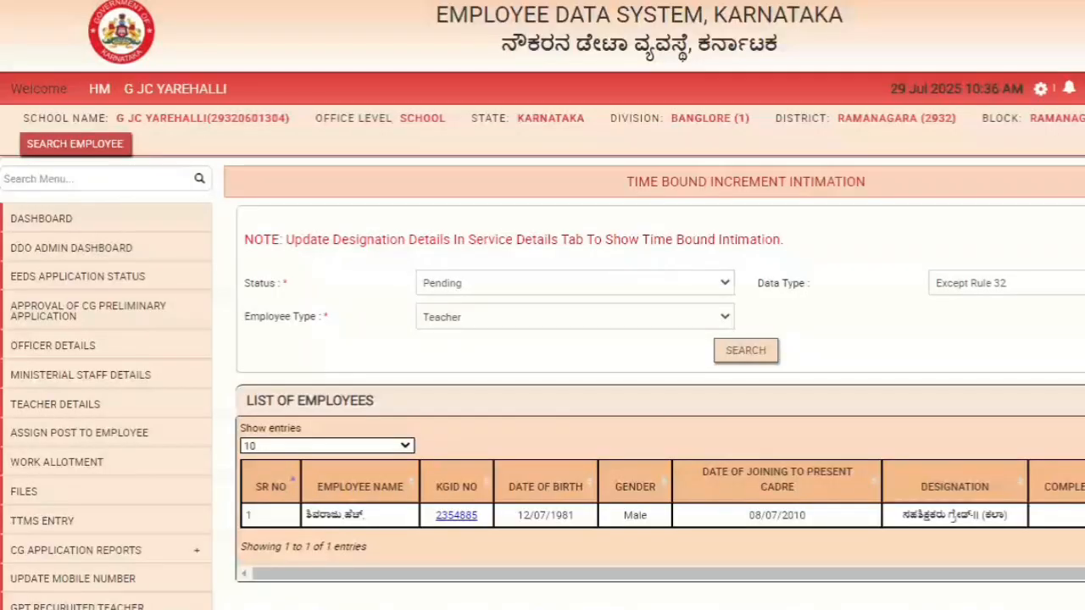
scroll(542, 305, "down", 2)
scroll(542, 305, "up", 2)
left_click_drag(796, 243, 286, 231)
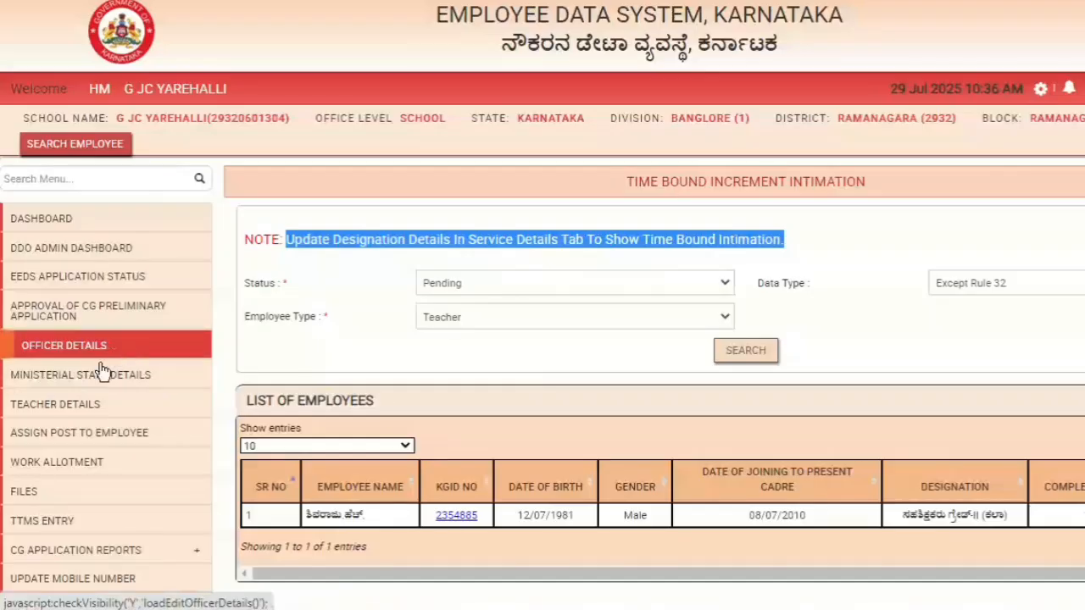
Open the third listed government teacher's profile from Teacher Details and show its service details.
left_click(95, 410)
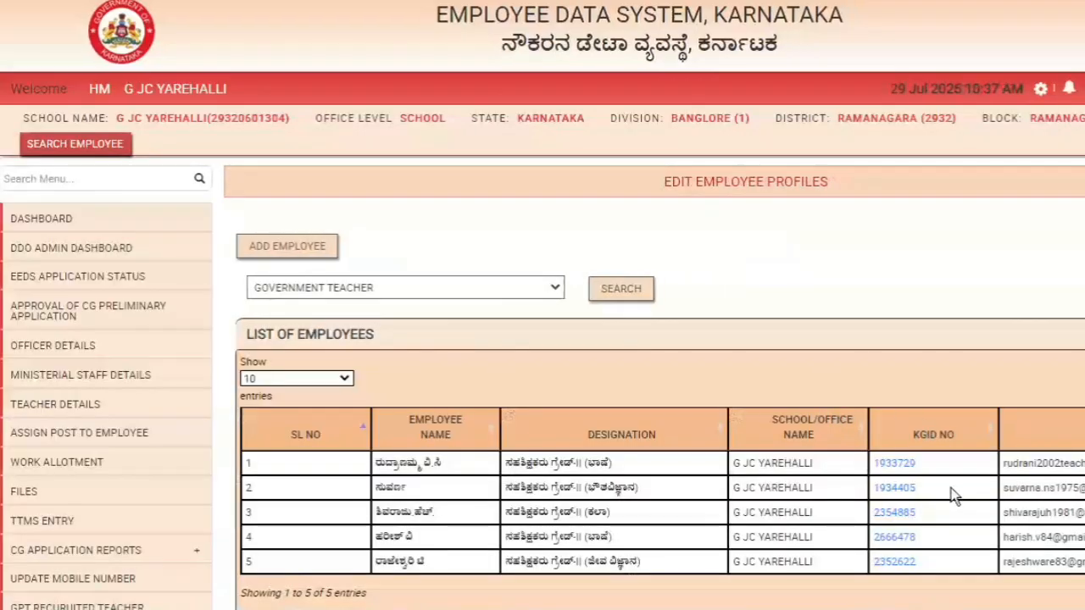
left_click(914, 514)
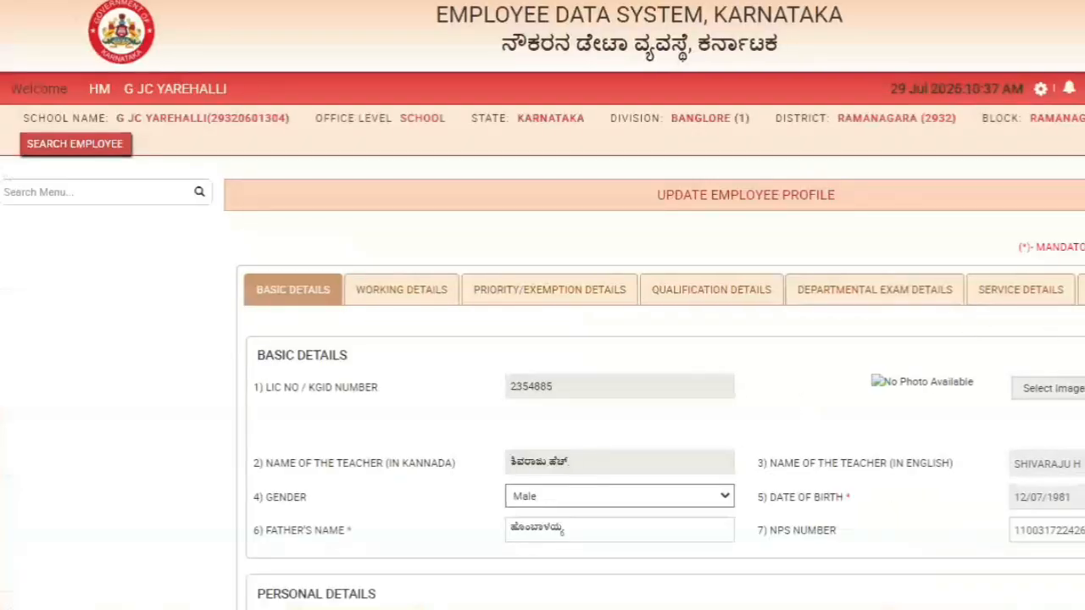
left_click(1027, 298)
Review the teacher's service records, set the service type to TEACHING STAFF and highlight the Designation field label.
scroll(1073, 298, "down", 2)
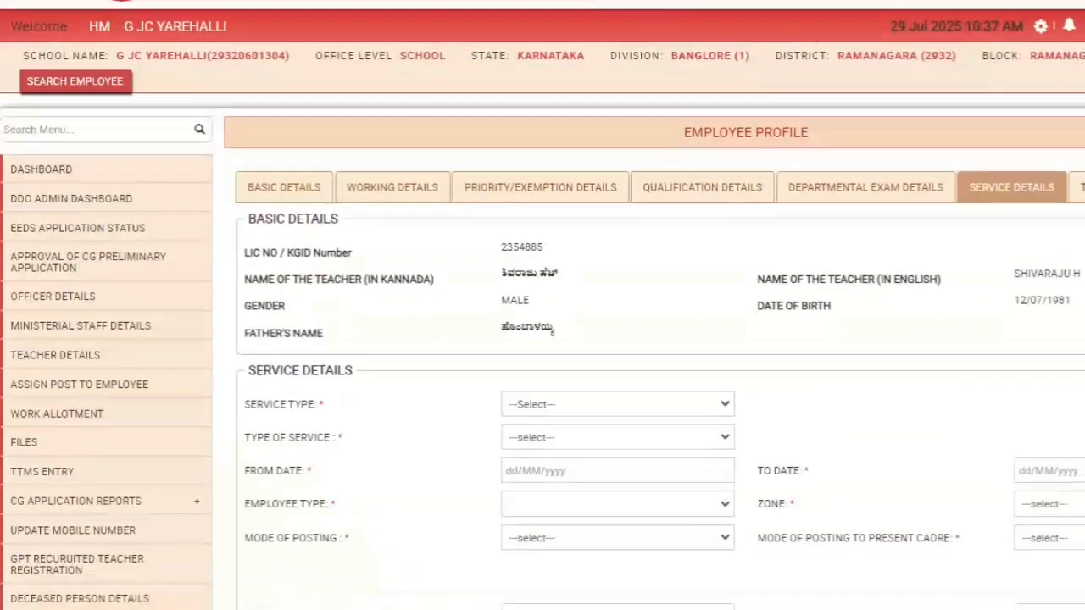
scroll(543, 305, "down", 4)
scroll(542, 305, "up", 1)
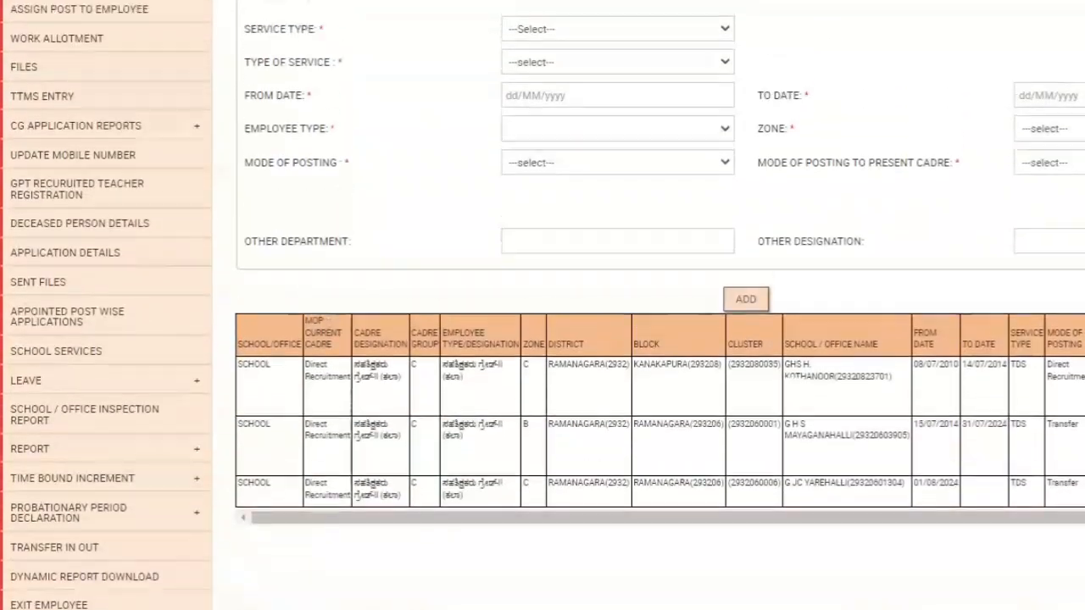
scroll(542, 305, "up", 1)
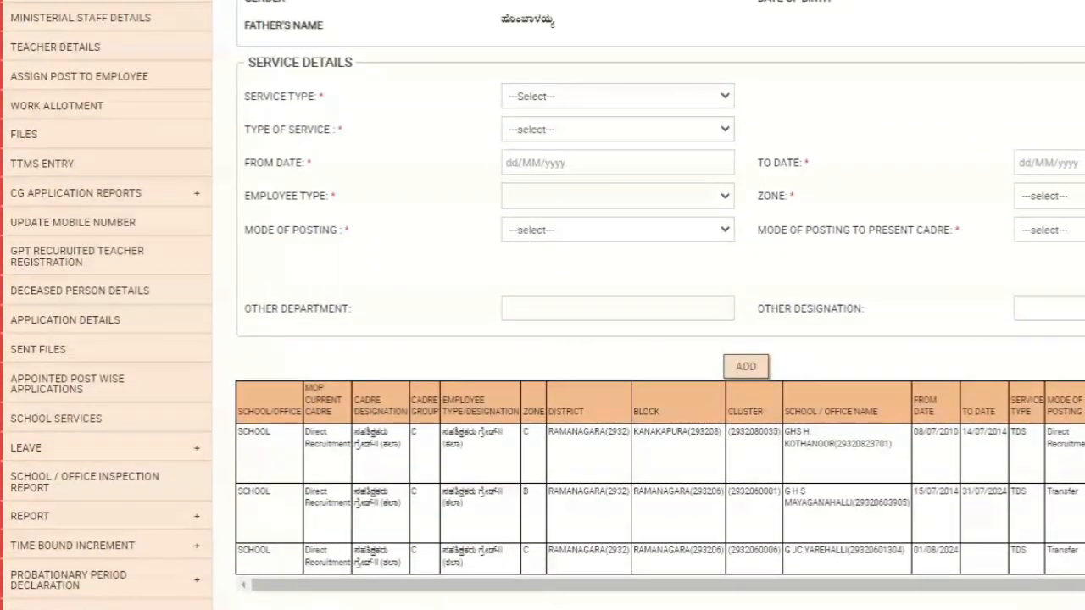
scroll(830, 311, "up", 1)
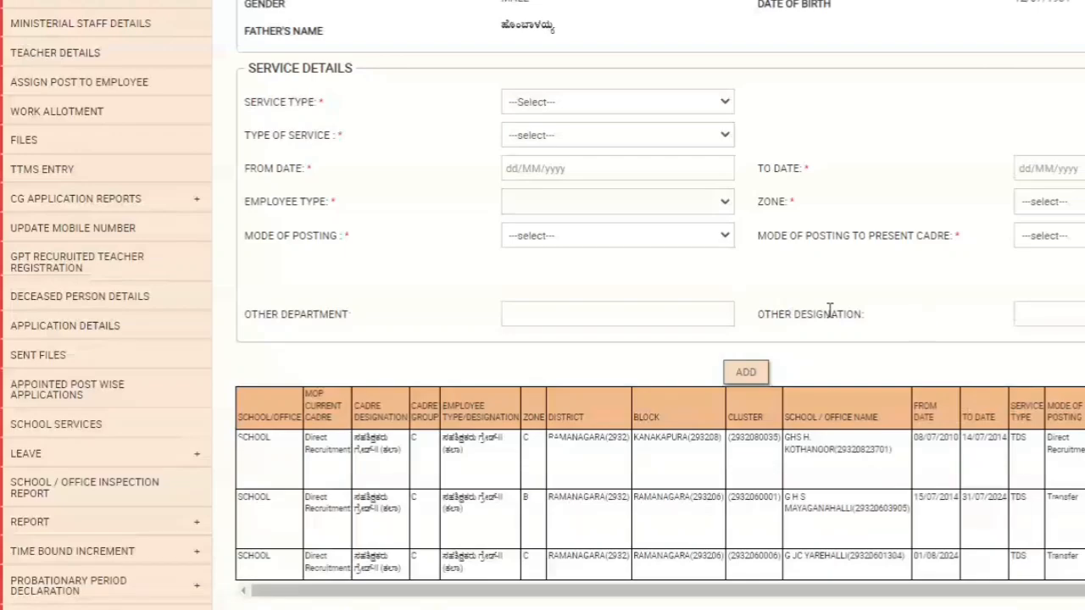
left_click(717, 108)
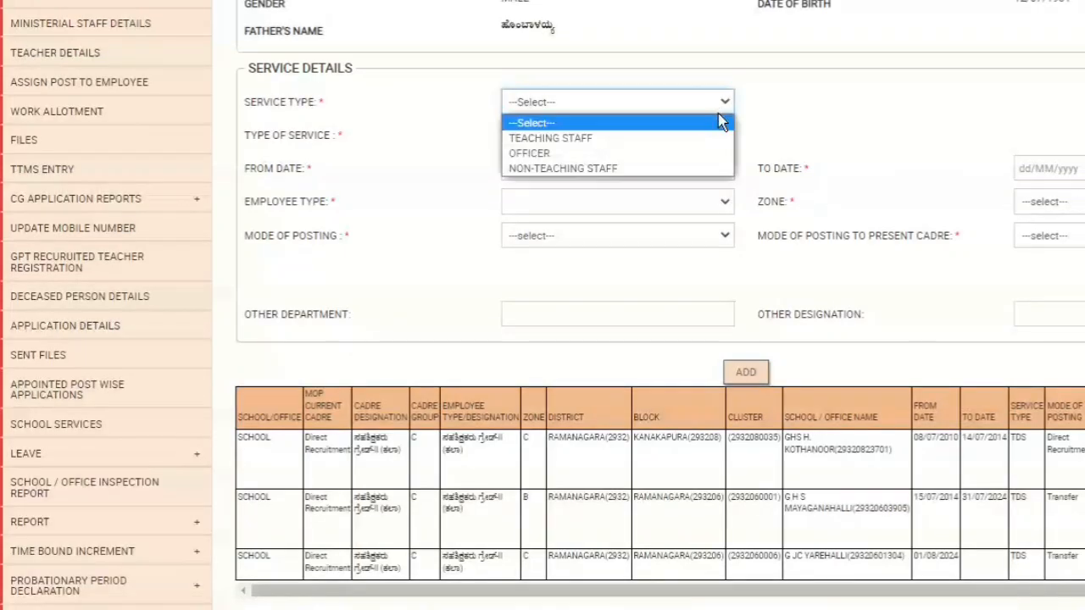
left_click(707, 139)
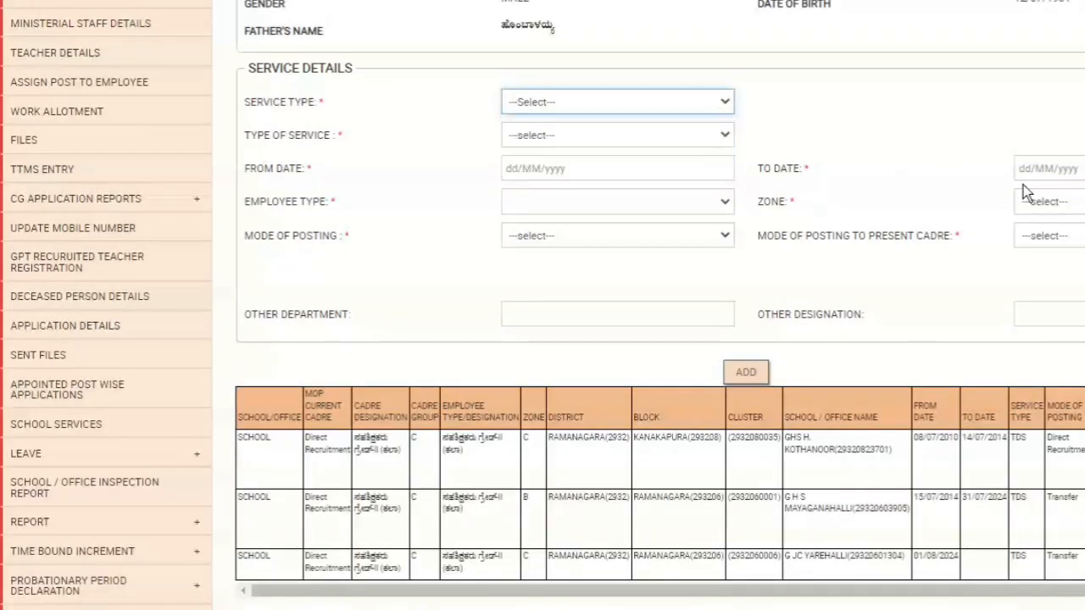
scroll(543, 305, "down", 1)
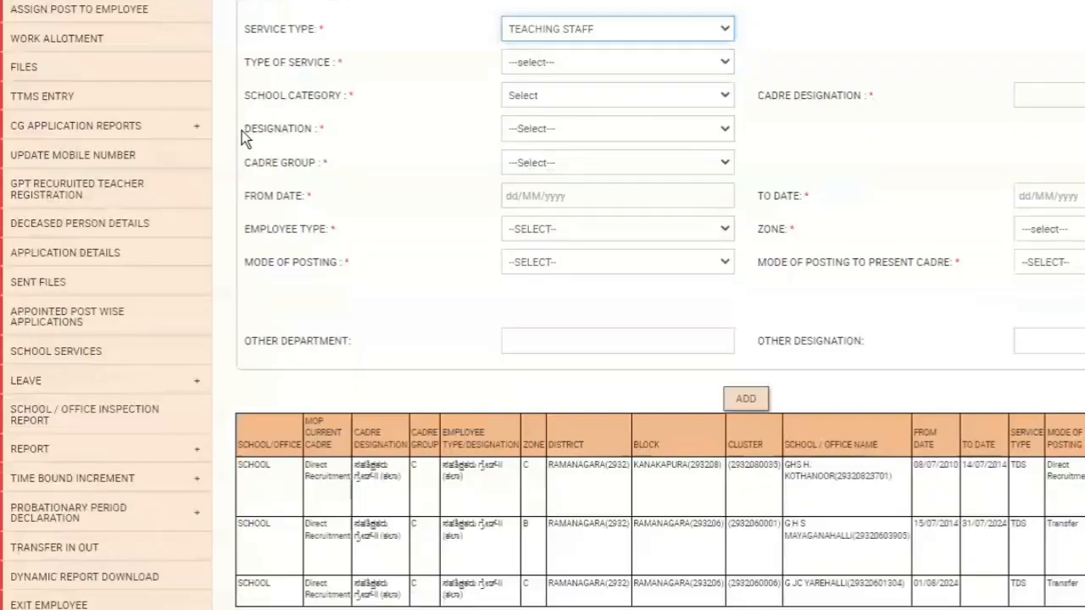
left_click_drag(242, 131, 320, 139)
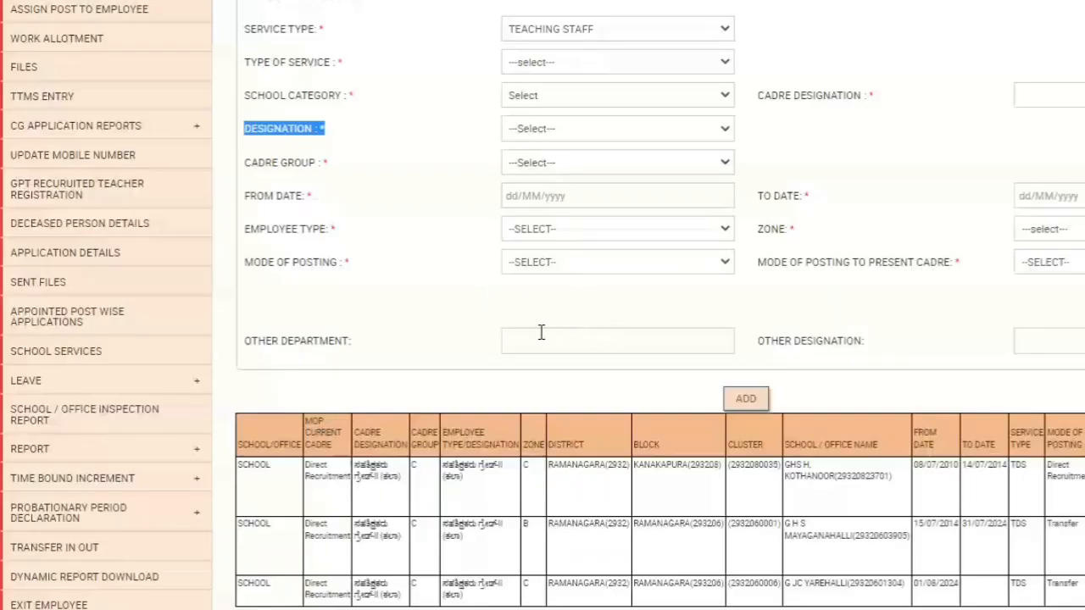
Return to Time Bound Increment Intimations and open the Part-A form of the teacher in the pending list.
mouse_move(208, 482)
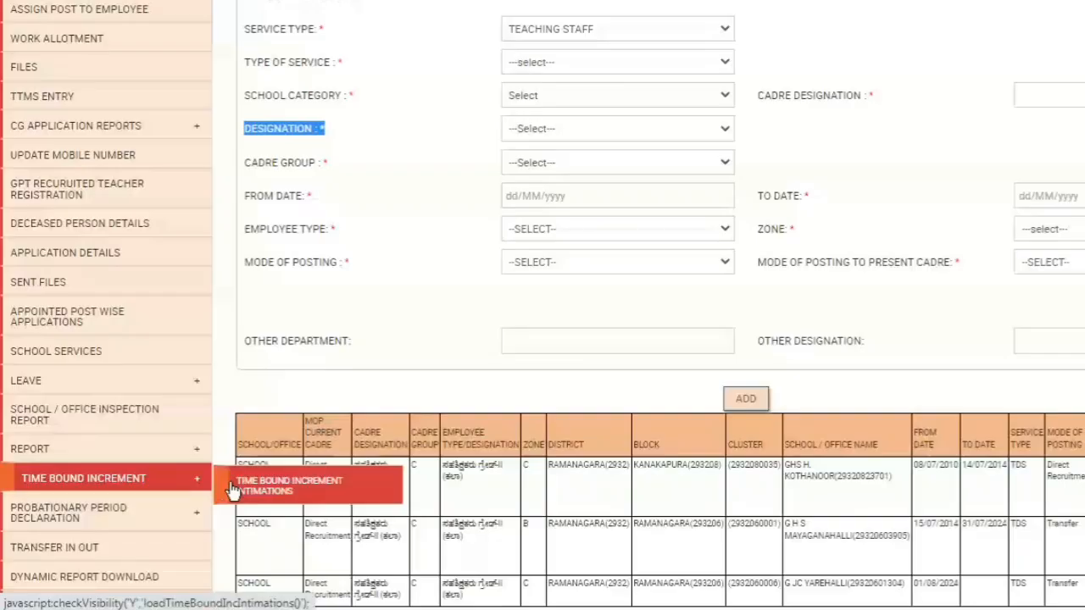
left_click(234, 490)
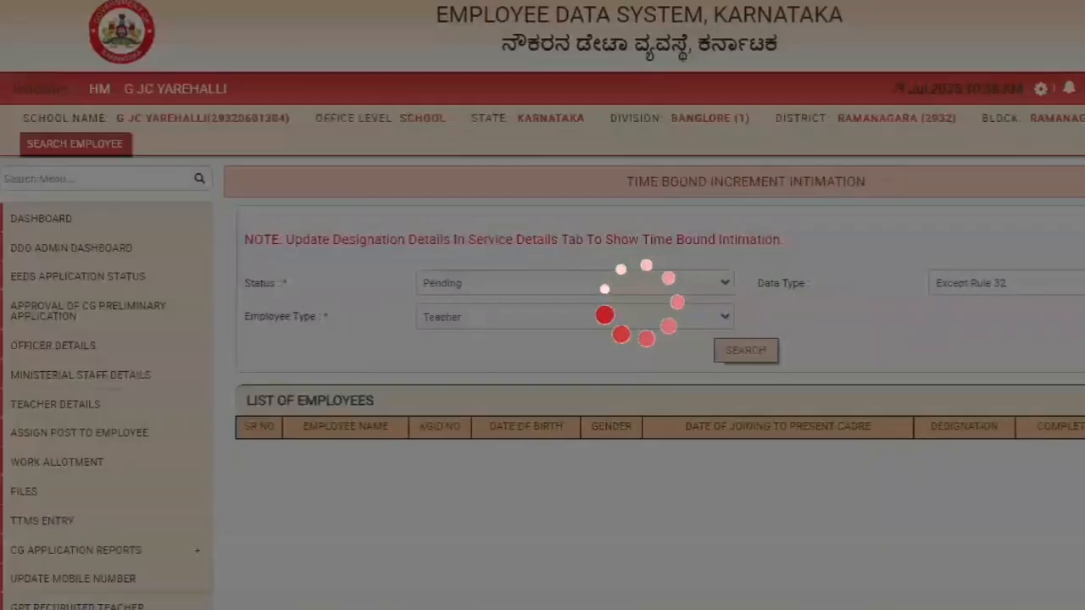
scroll(542, 339, "down", 1)
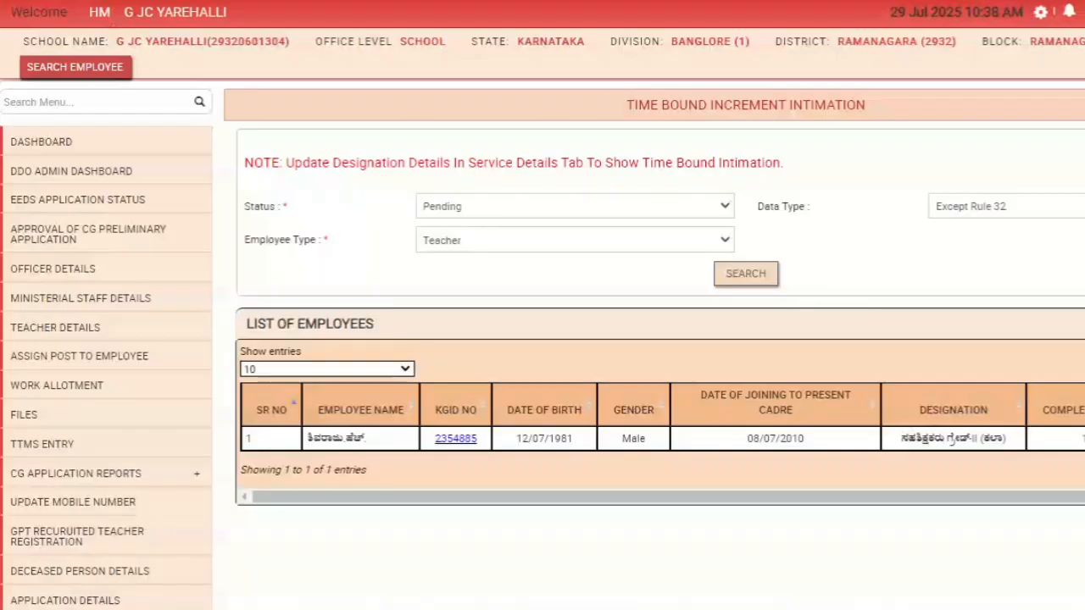
scroll(542, 305, "down", 2)
scroll(543, 305, "up", 3)
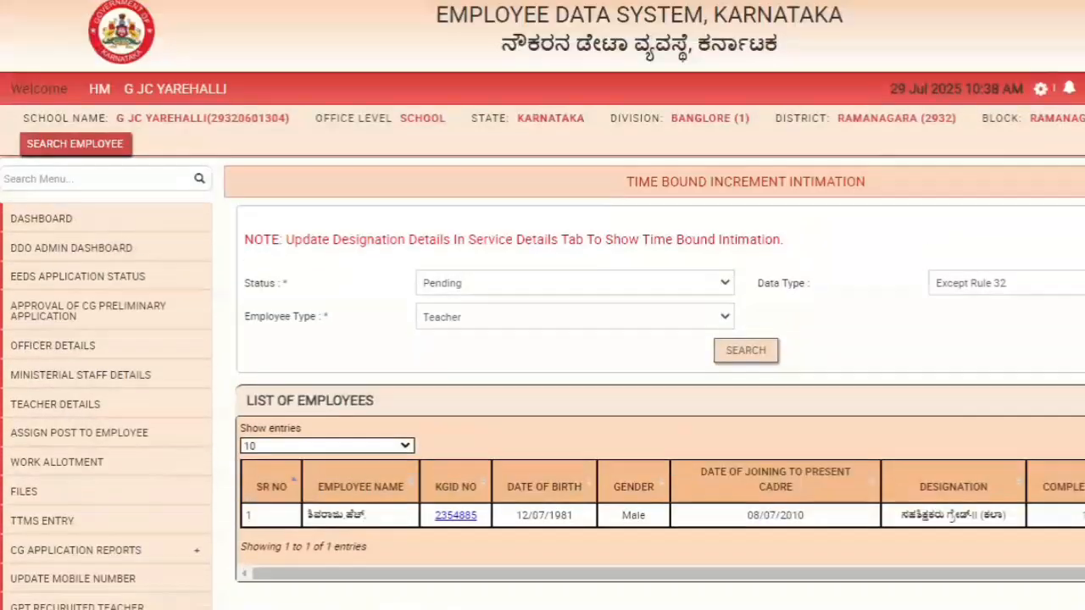
scroll(542, 305, "down", 2)
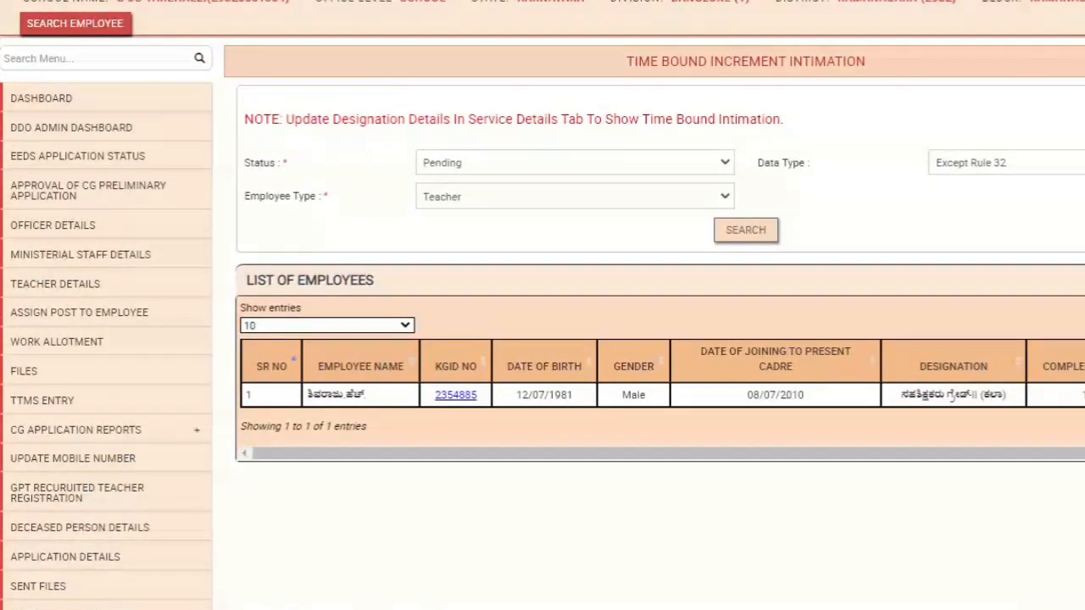
scroll(543, 305, "down", 1)
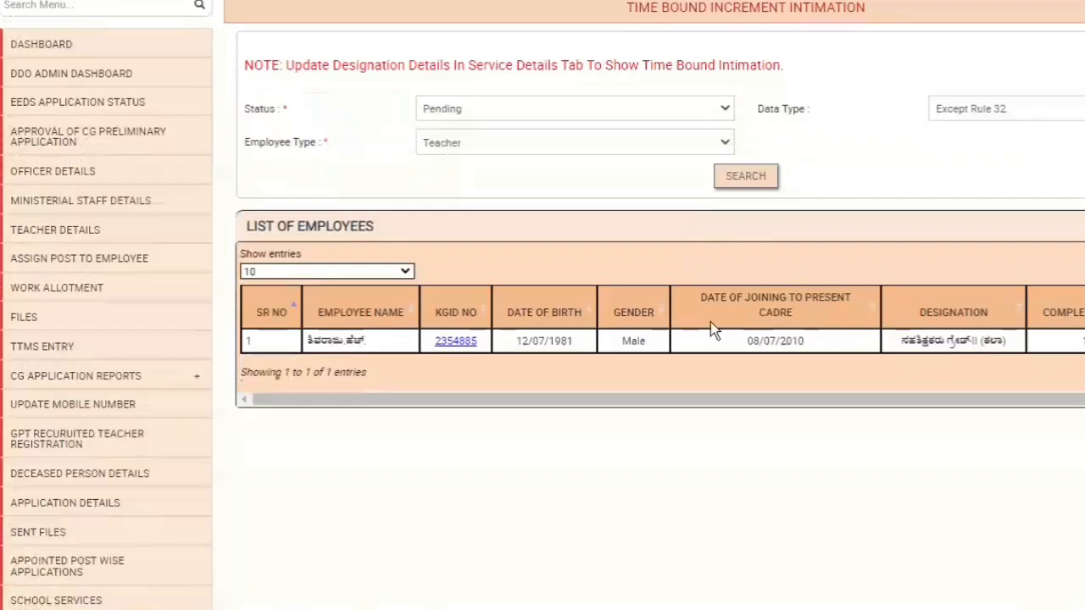
left_click(468, 348)
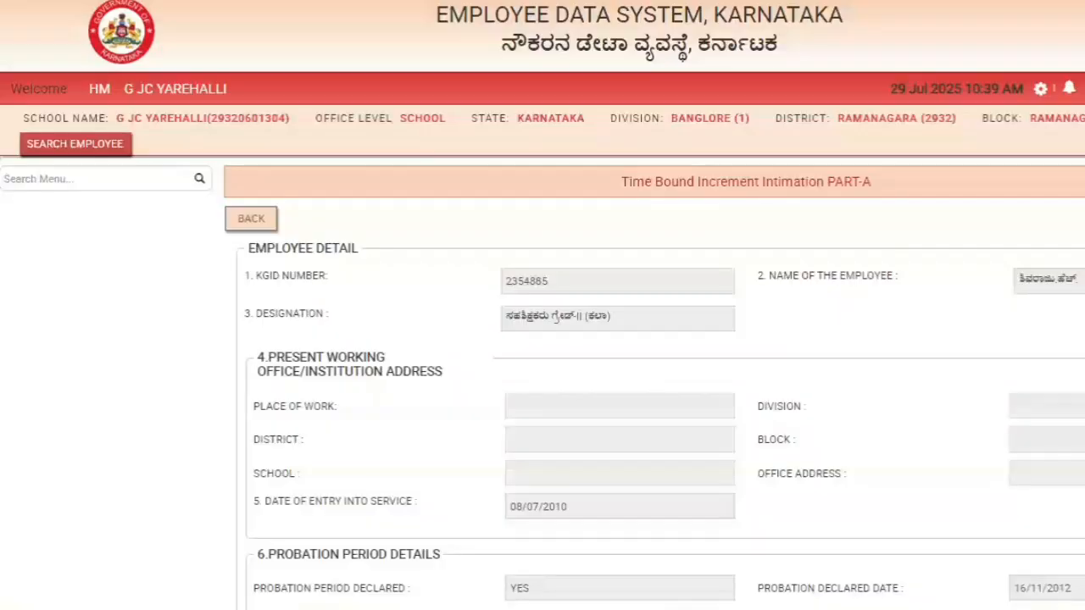
Review the teacher's Part-A form from the employee details through the Other Details section down to the Action section.
scroll(542, 305, "down", 5)
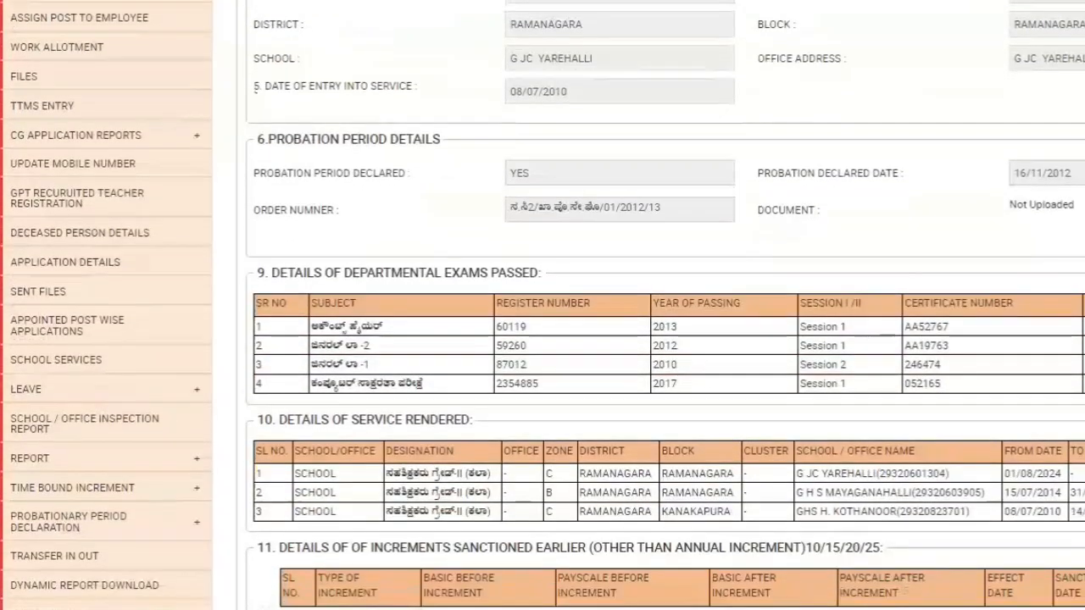
scroll(543, 305, "up", 2)
scroll(542, 305, "down", 6)
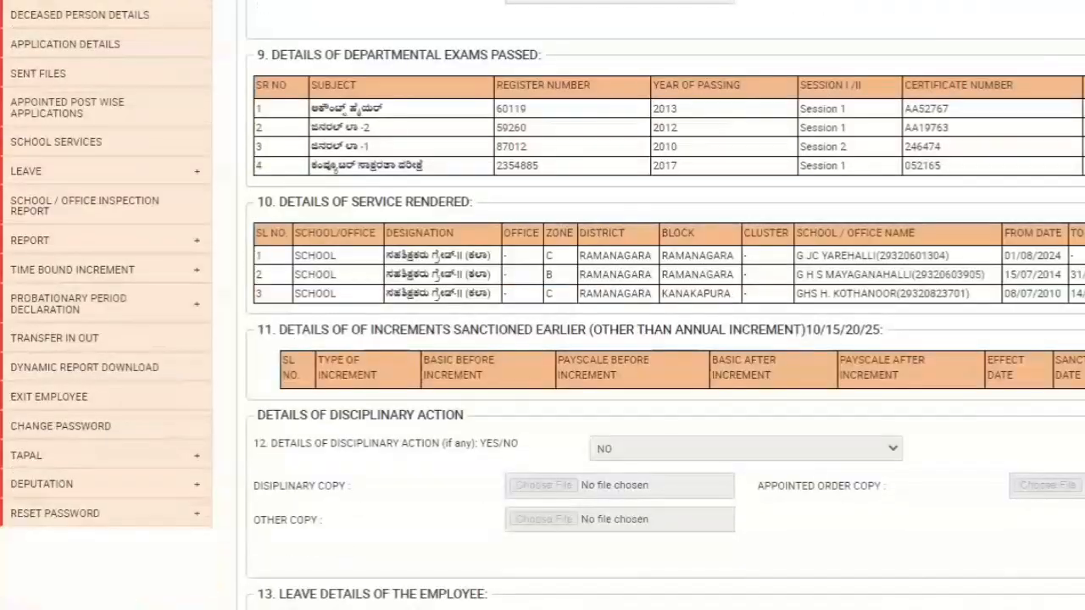
scroll(542, 305, "down", 1)
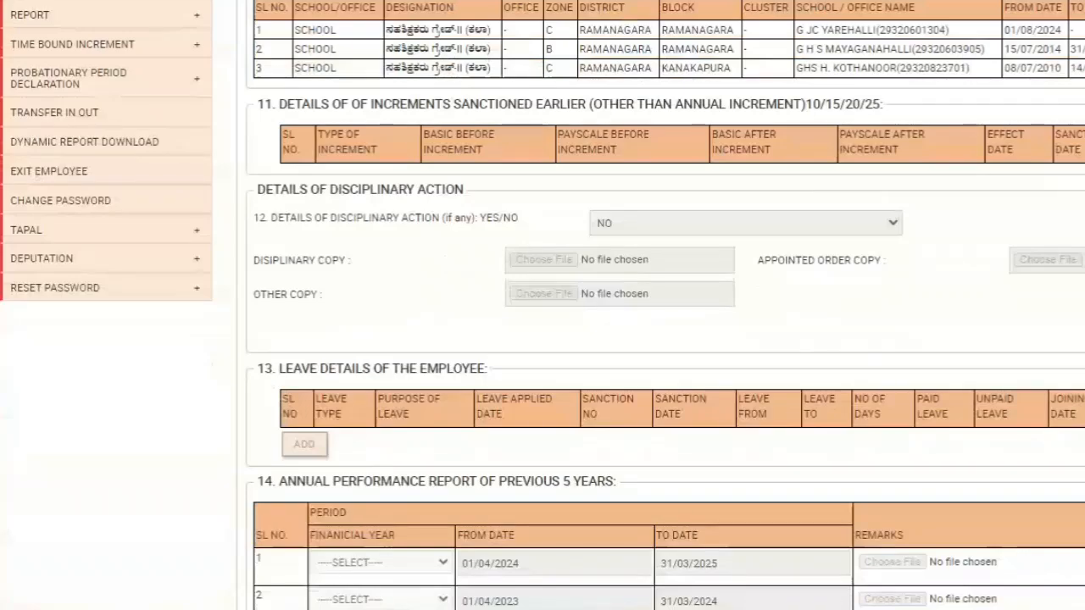
scroll(542, 305, "down", 1)
scroll(542, 305, "down", 2)
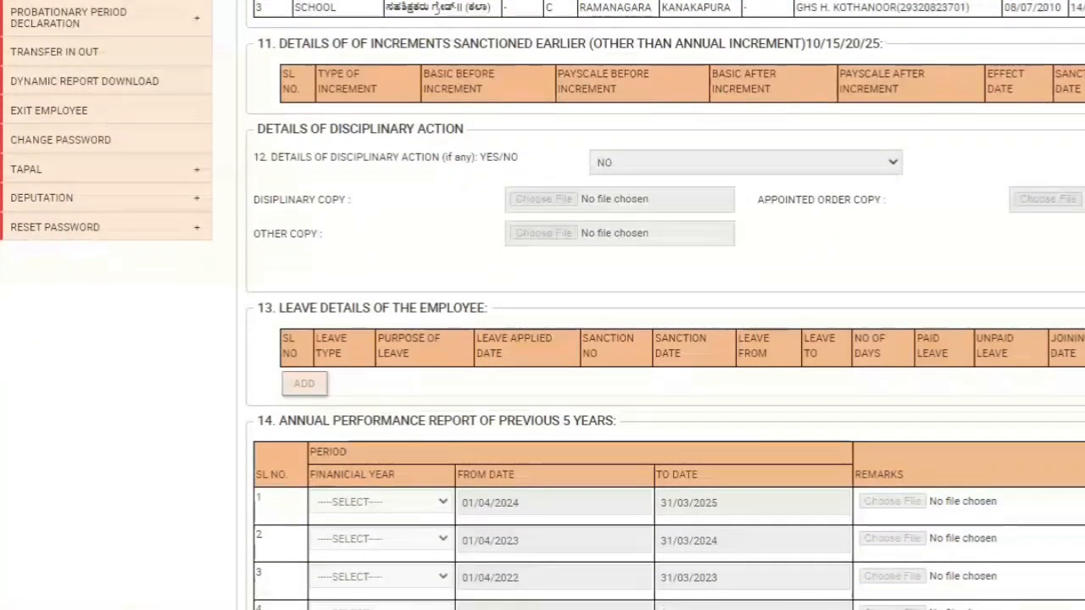
scroll(542, 306, "down", 3)
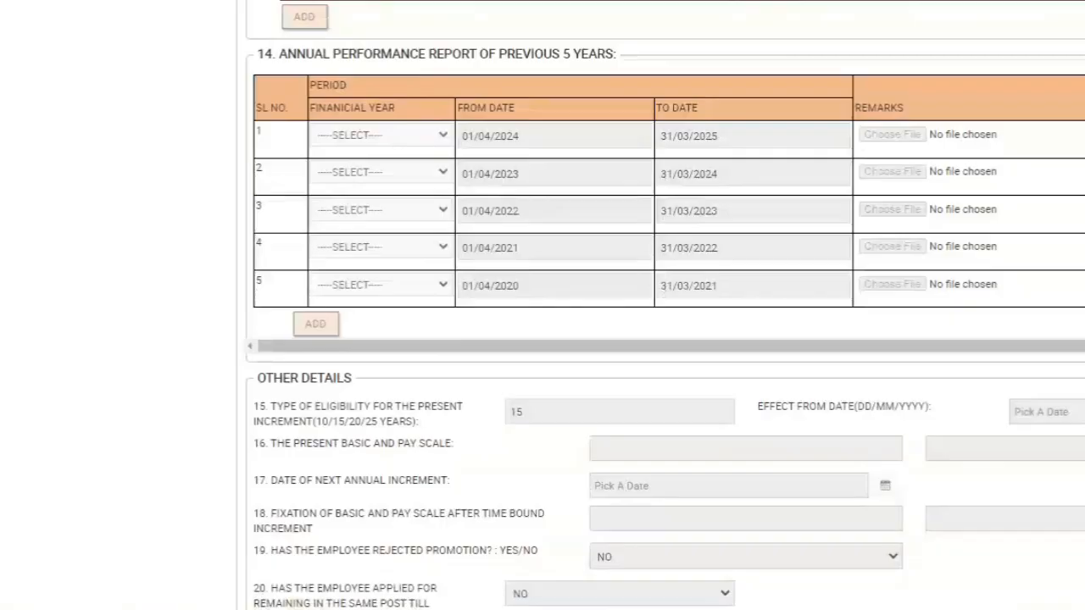
scroll(542, 305, "down", 3)
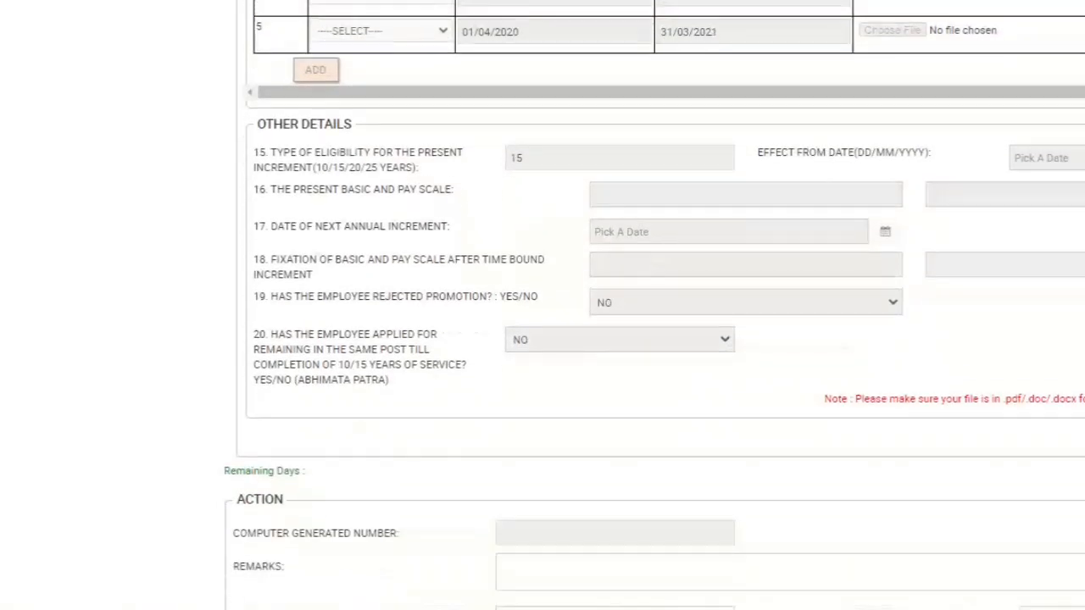
scroll(543, 305, "down", 2)
scroll(543, 305, "down", 3)
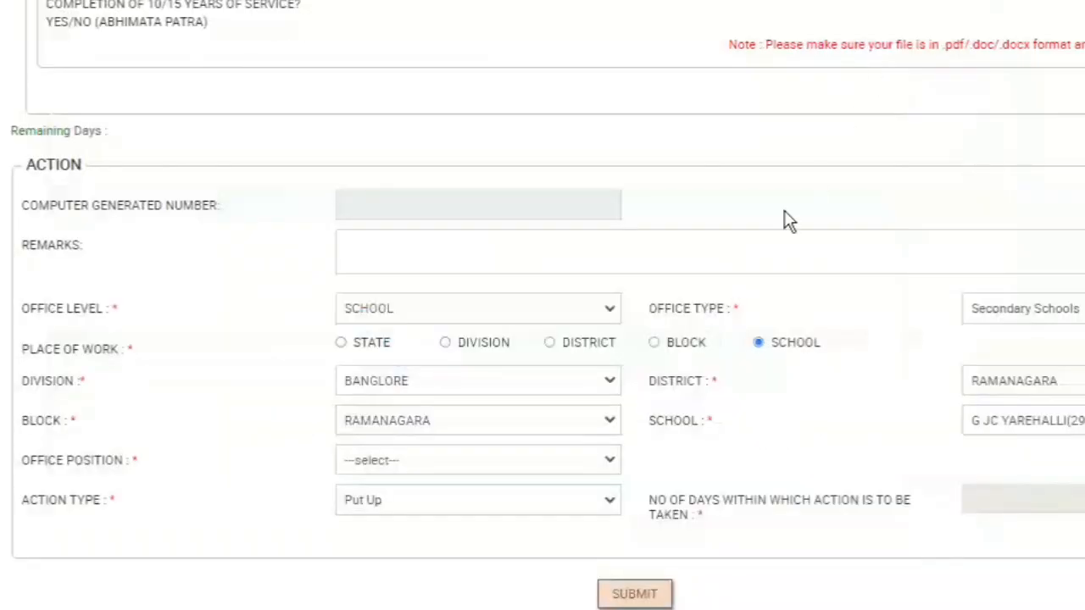
Enter the remark "15 years time bond" in the Action section and choose the Case Worker as office position.
left_click(754, 256)
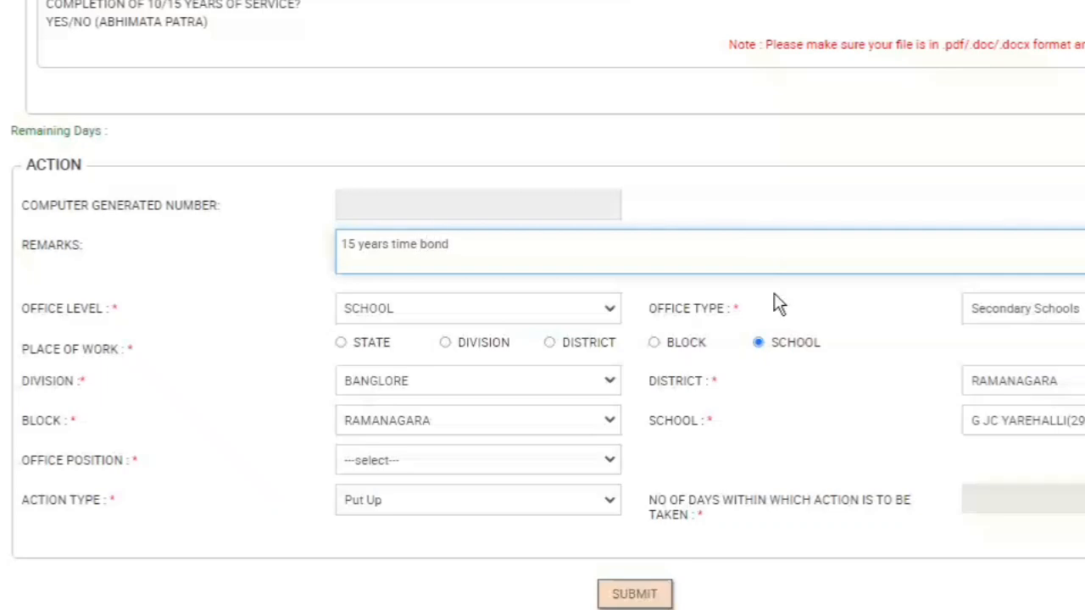
left_click(822, 326)
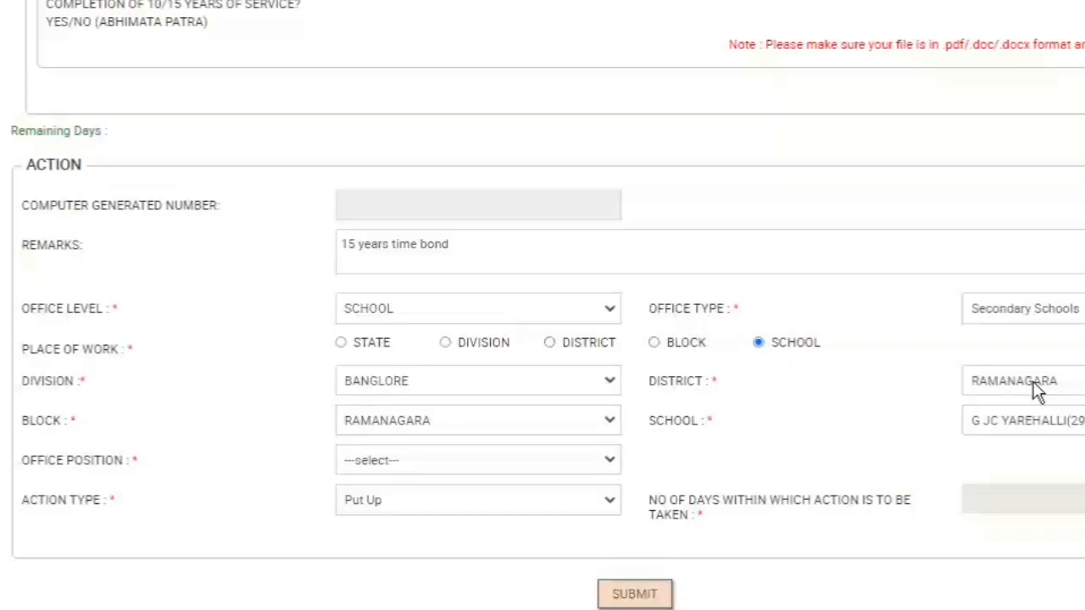
left_click(606, 461)
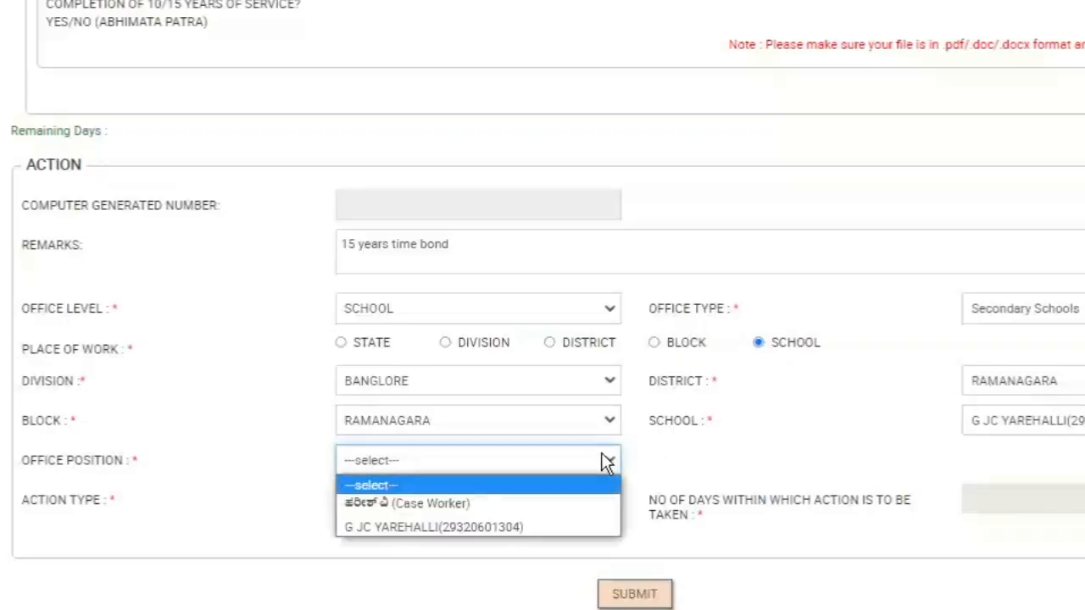
left_click(587, 503)
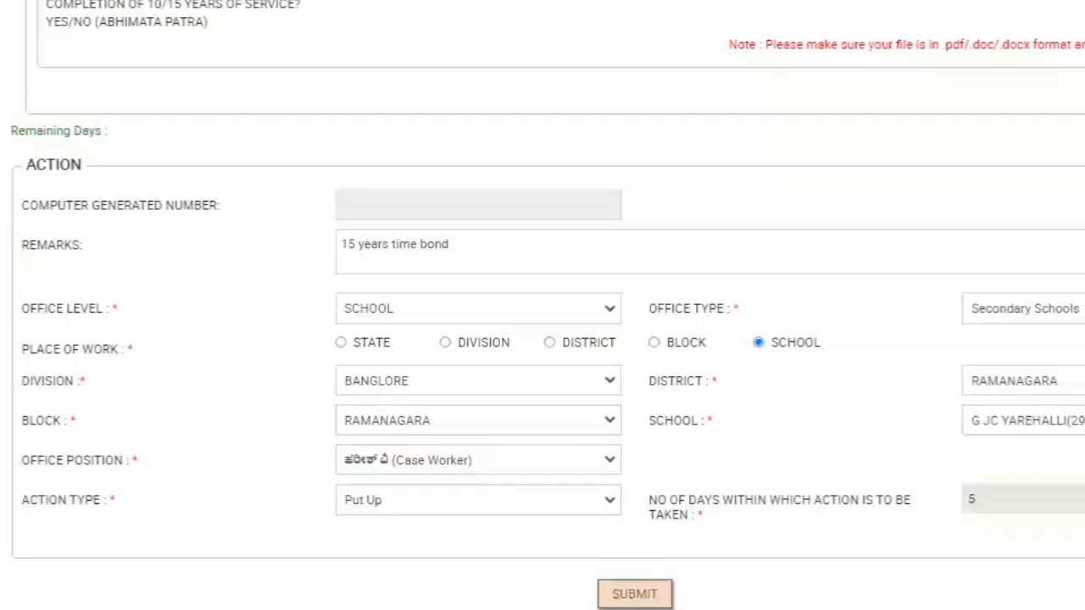
Submit the Part-A intimation to the case worker with action type Put Up and confirm the submission.
scroll(542, 305, "up", 5)
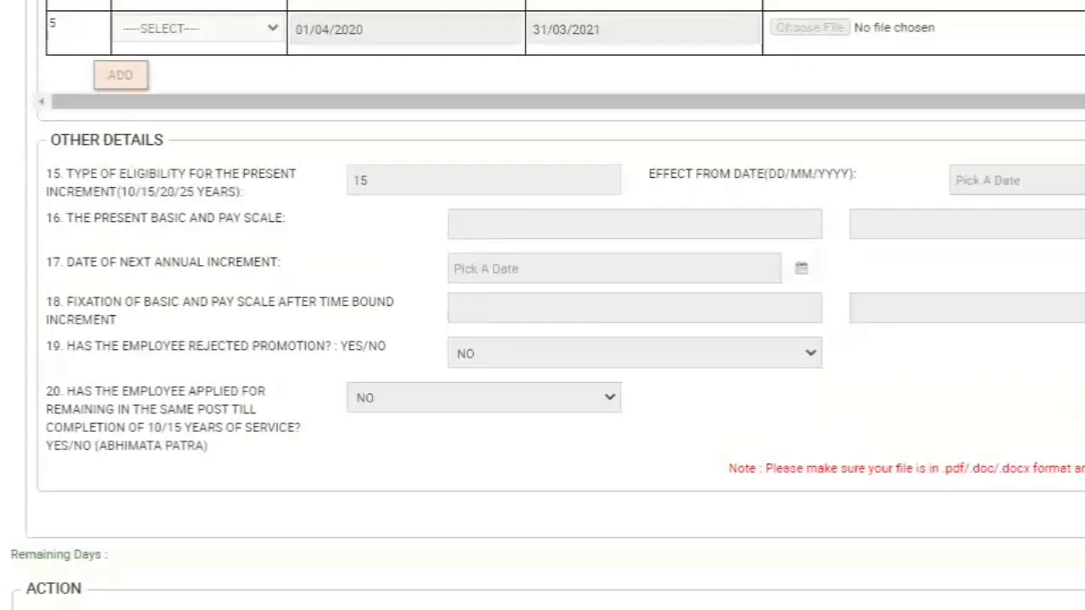
scroll(542, 305, "down", 5)
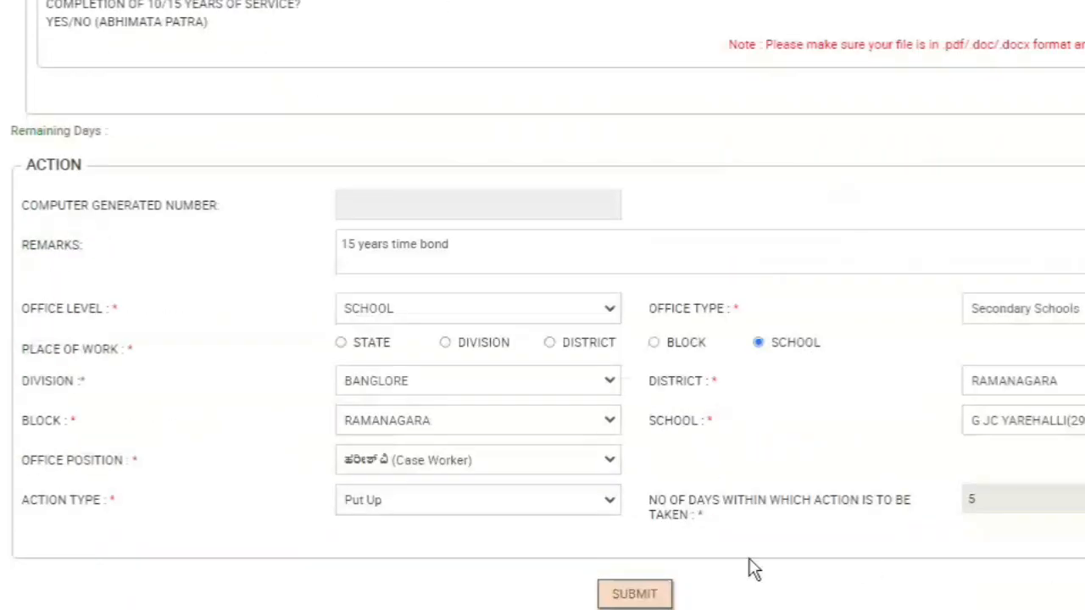
left_click(635, 594)
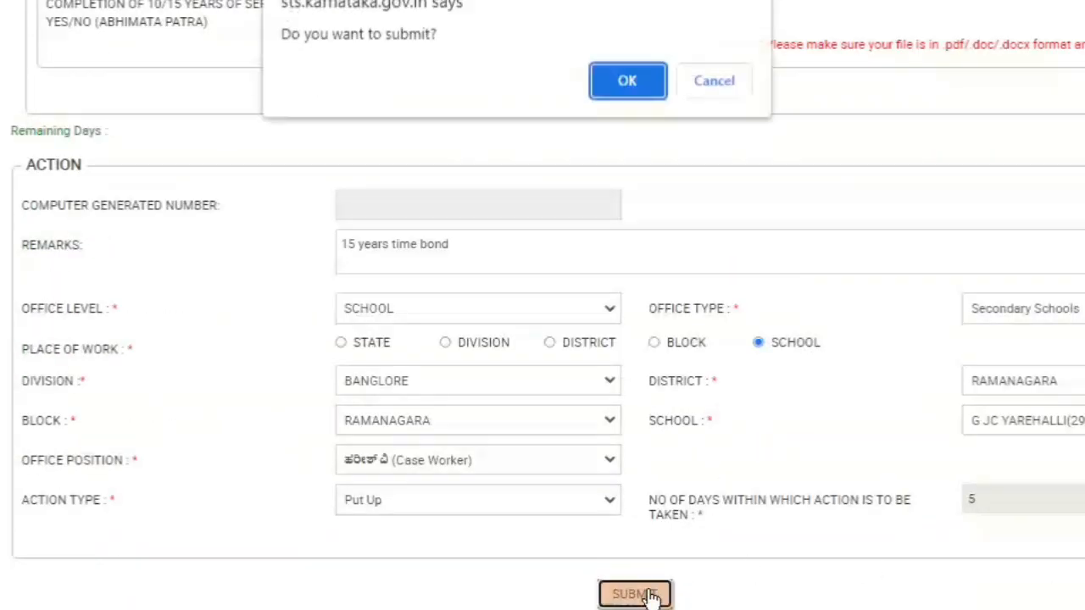
left_click(611, 84)
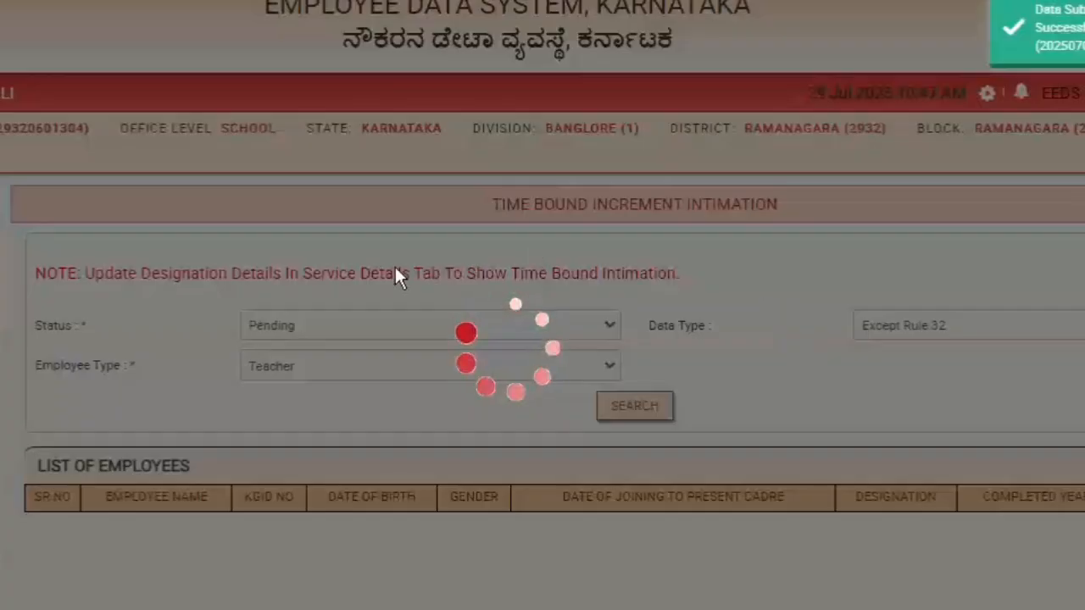
Log in to the case worker's office account with its username, password and captcha code, and open Time Bound Accepting.
type("7")
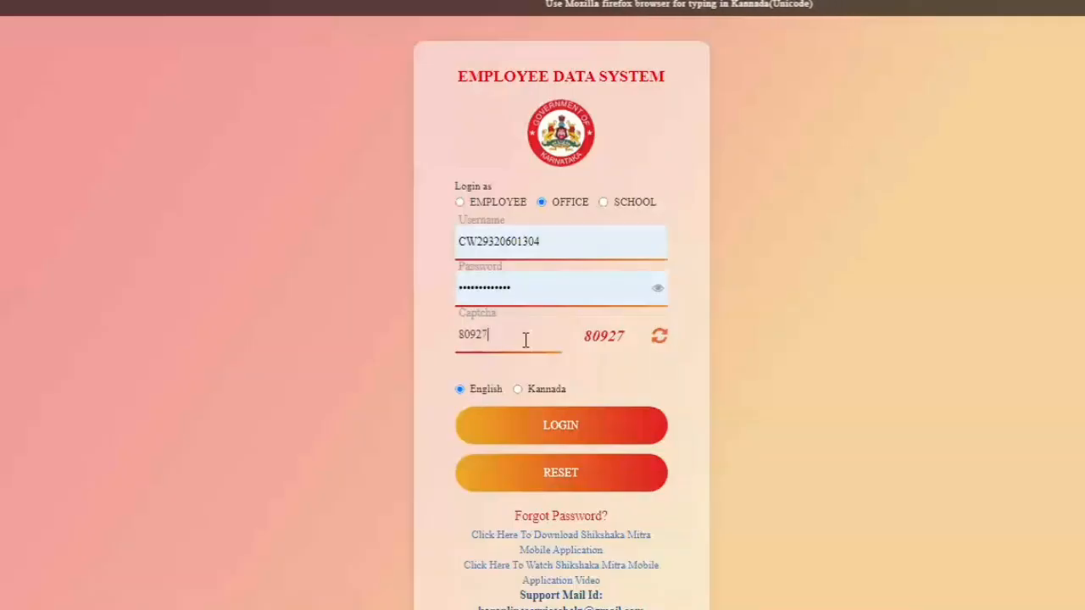
left_click(551, 423)
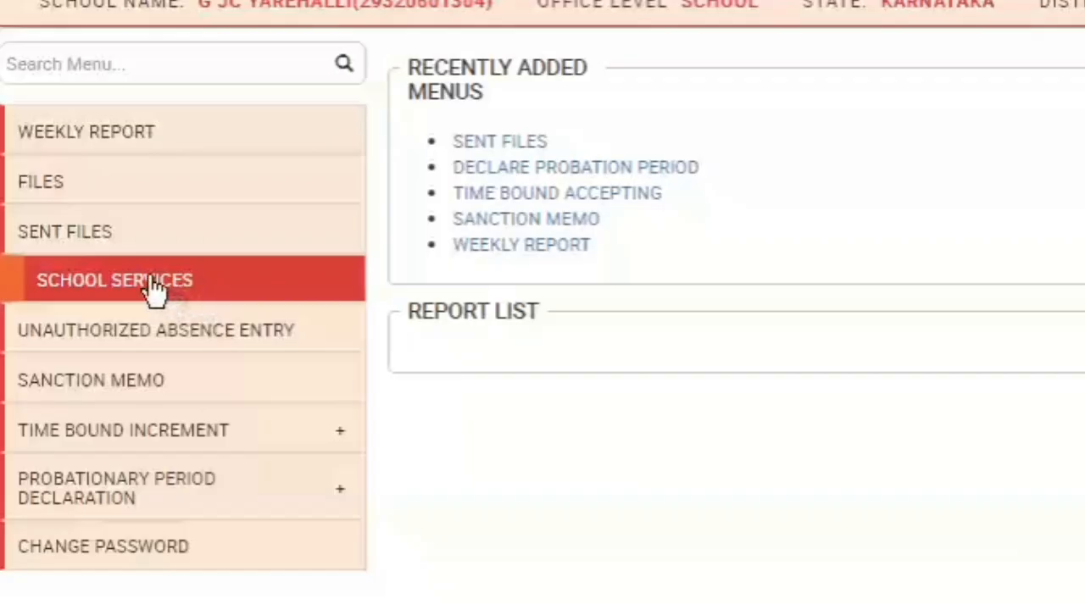
mouse_move(181, 436)
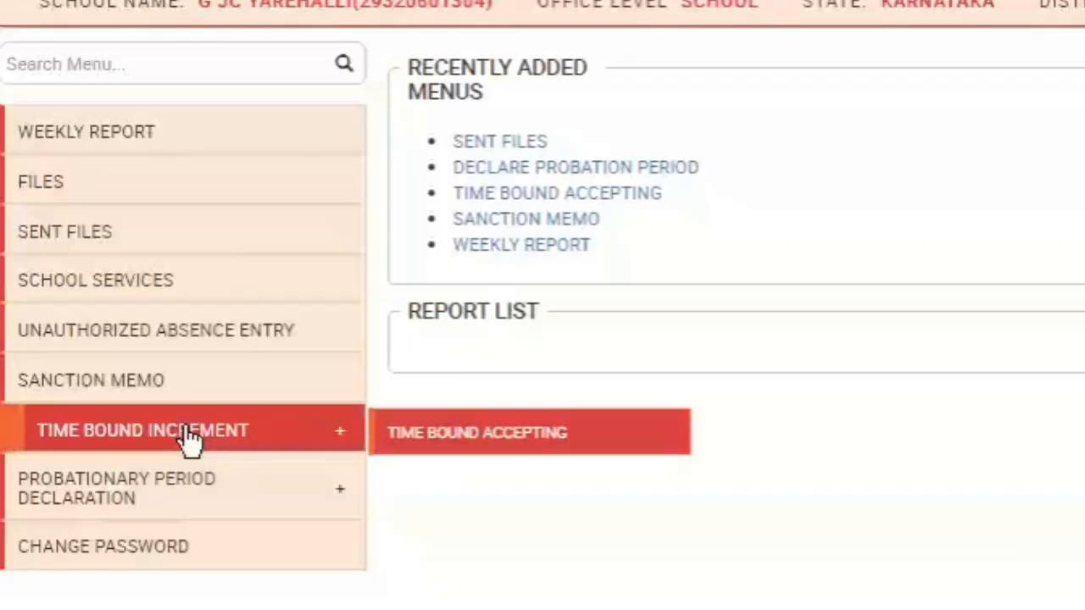
left_click(476, 439)
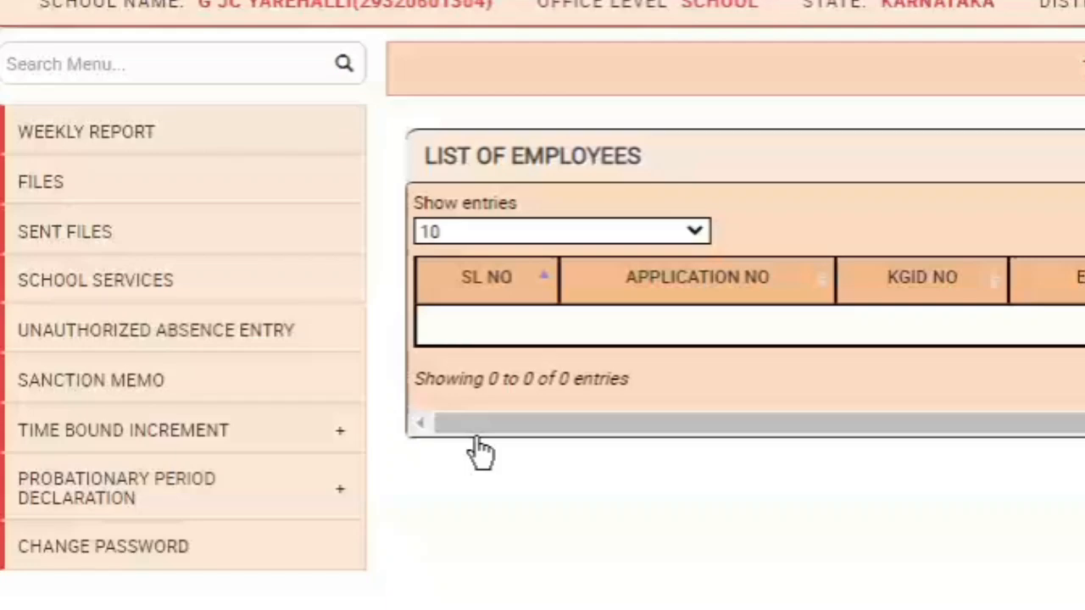
Go to Files, select the pending time bound increment file and open its details.
mouse_move(339, 443)
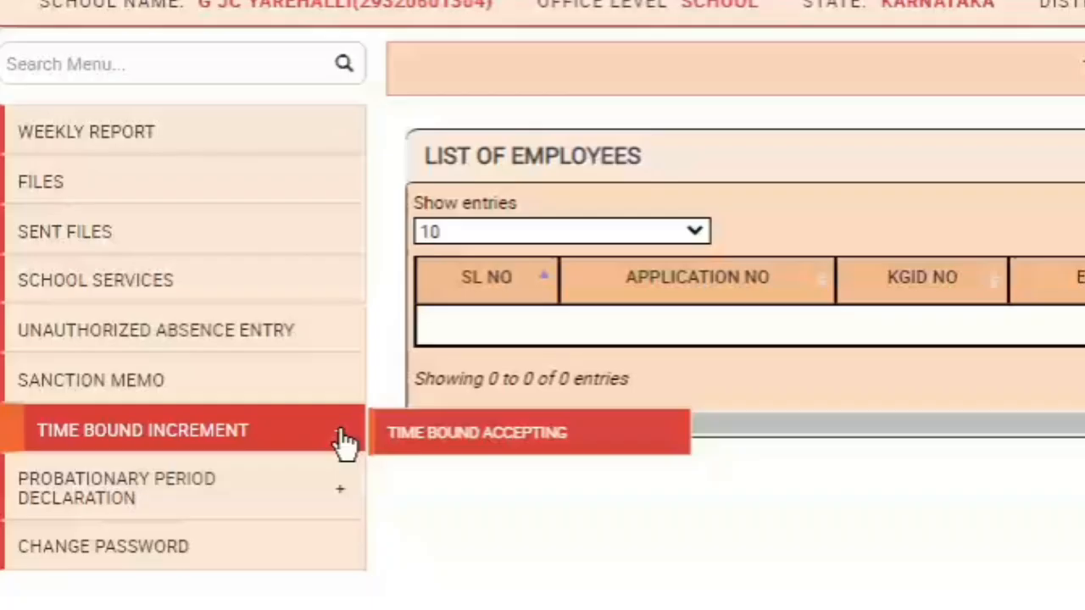
mouse_move(335, 484)
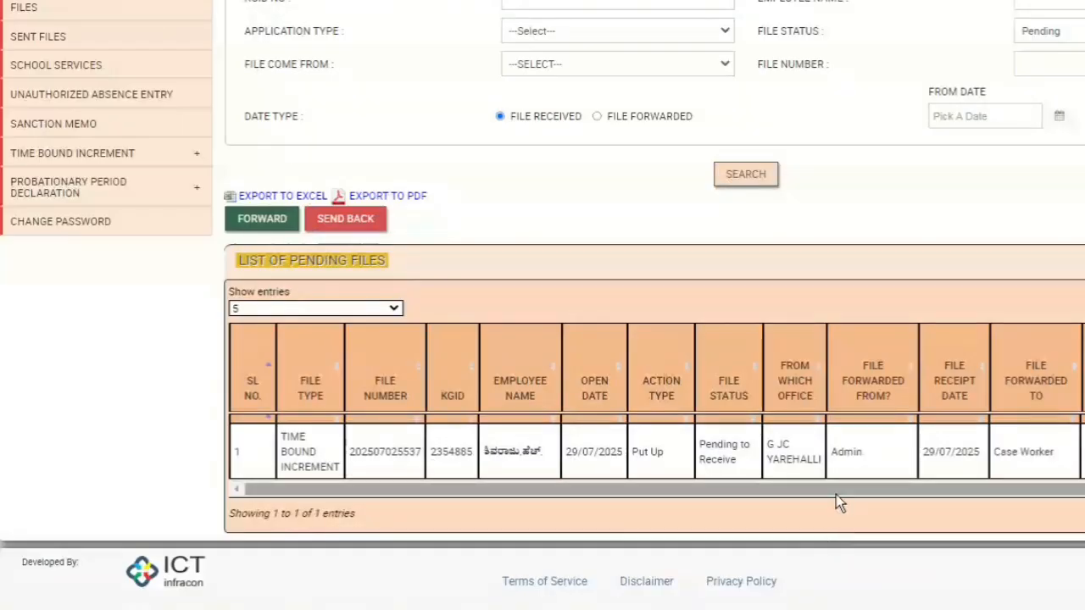
left_click_drag(836, 494, 1017, 512)
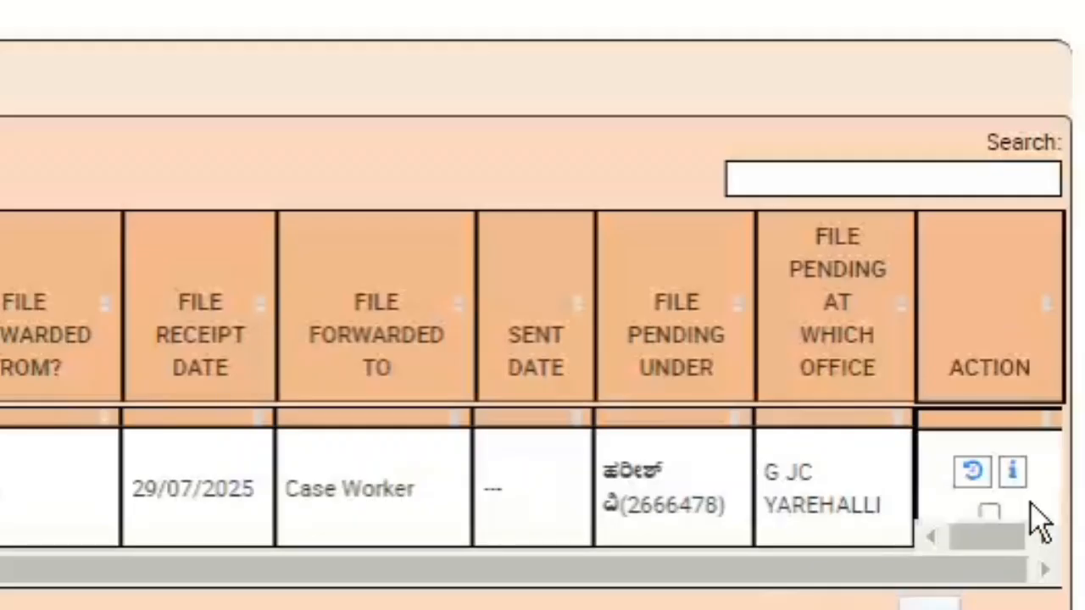
left_click(989, 511)
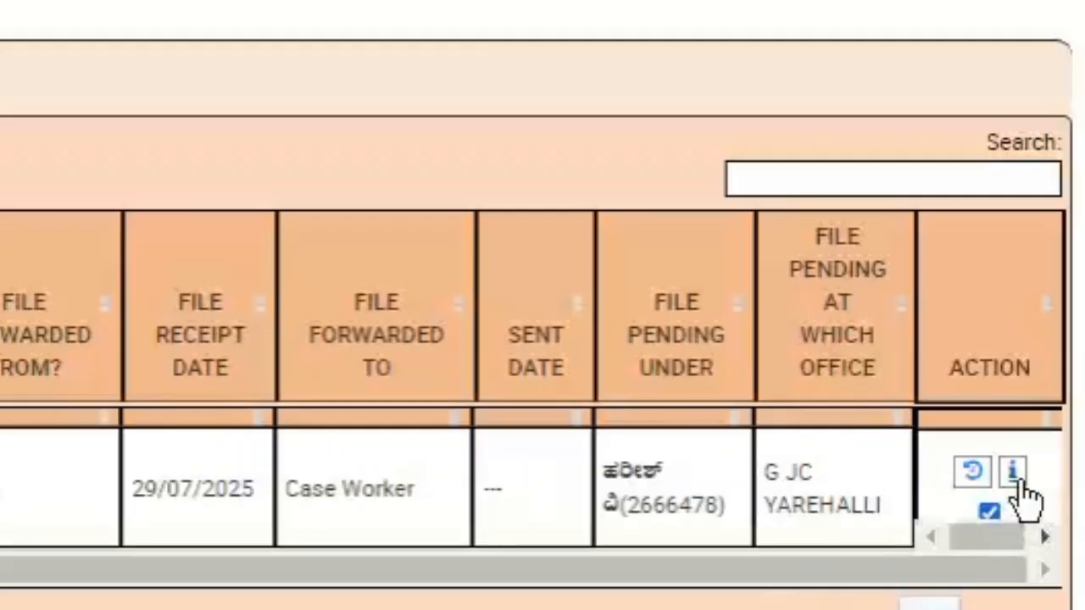
left_click(1017, 479)
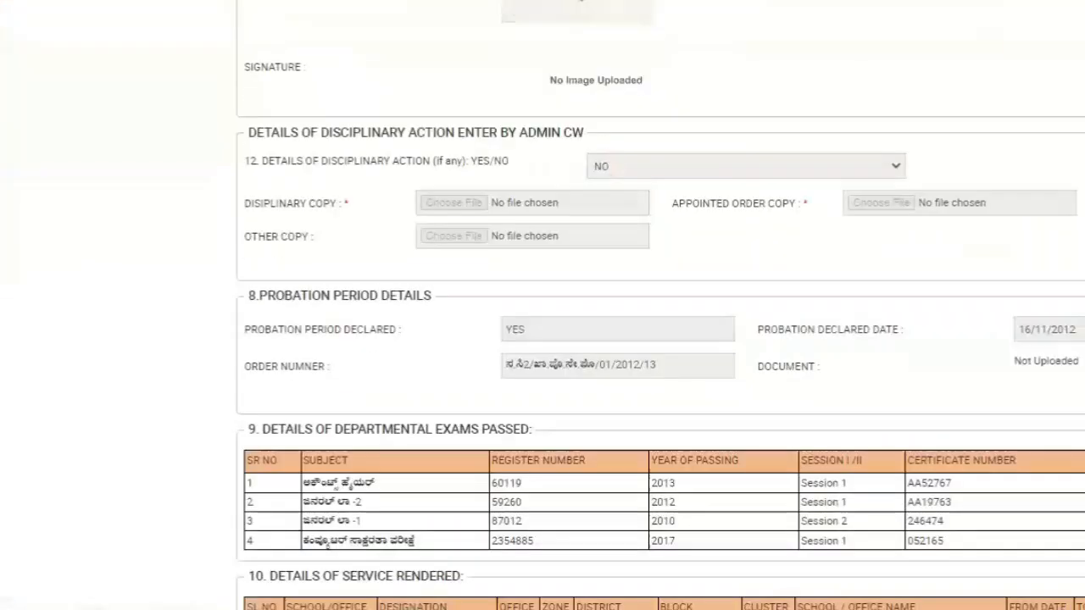
Review the received file's details down to the Action section, accept the file and confirm.
scroll(661, 339, "down", 2)
scroll(661, 339, "down", 10)
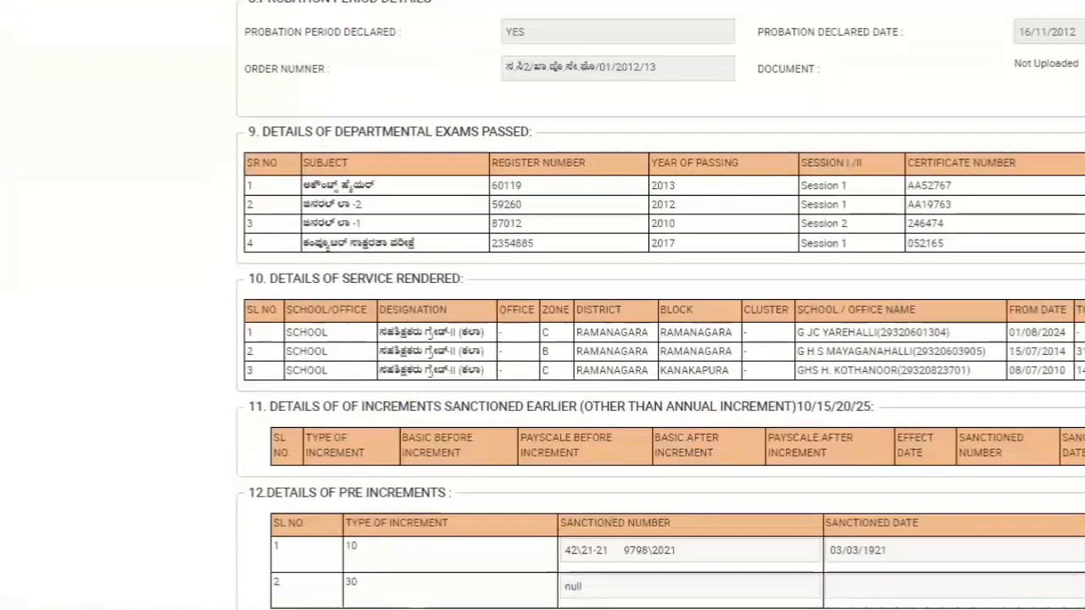
scroll(660, 339, "down", 1)
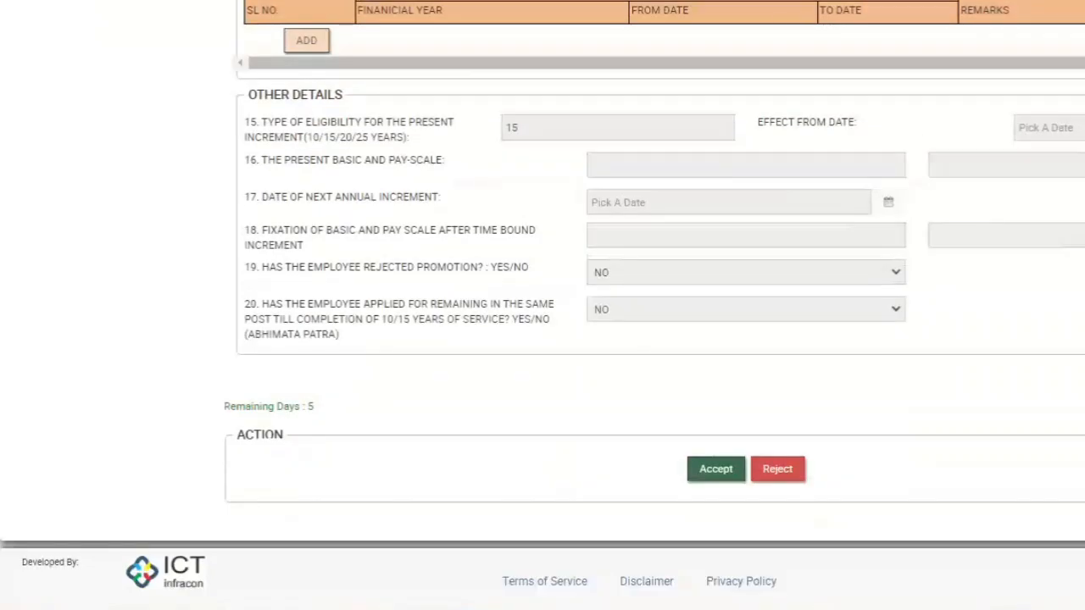
left_click(716, 470)
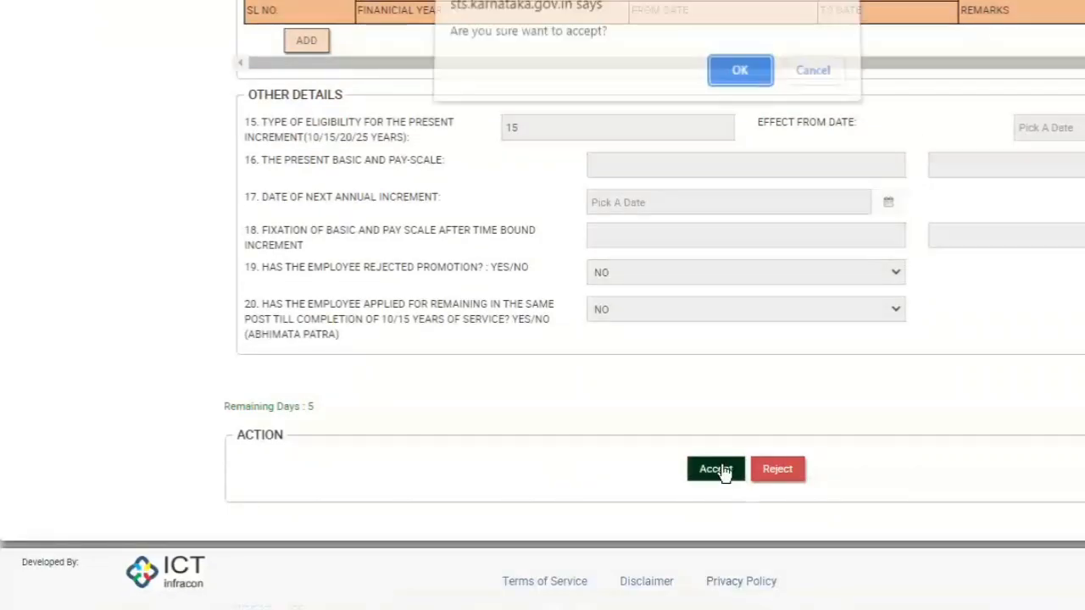
left_click(736, 79)
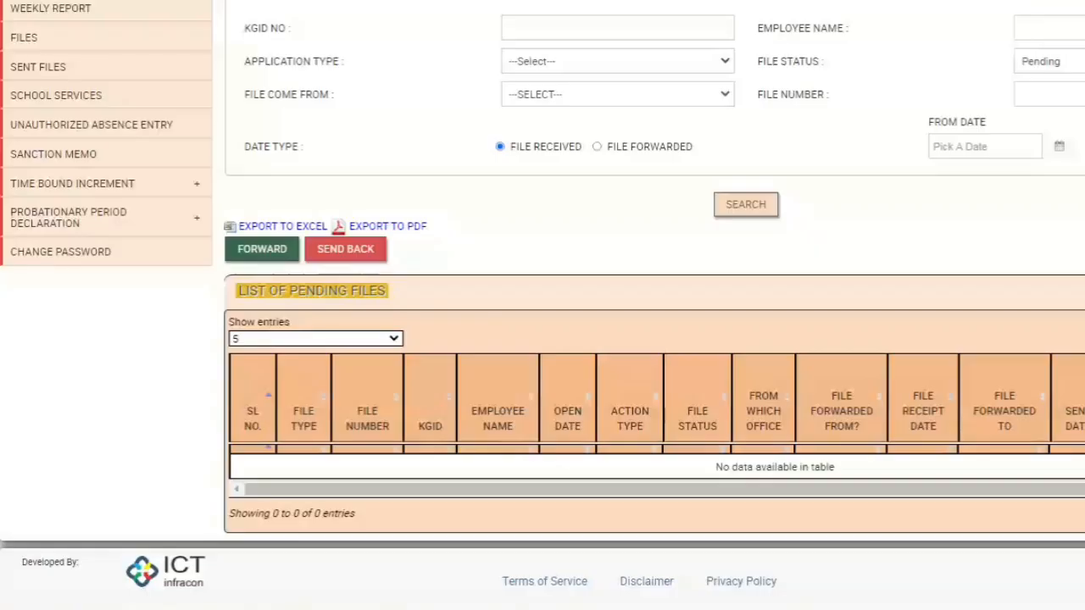
Return to Time Bound Accepting and open the Part-A form of the teacher's pending application.
scroll(542, 305, "up", 1)
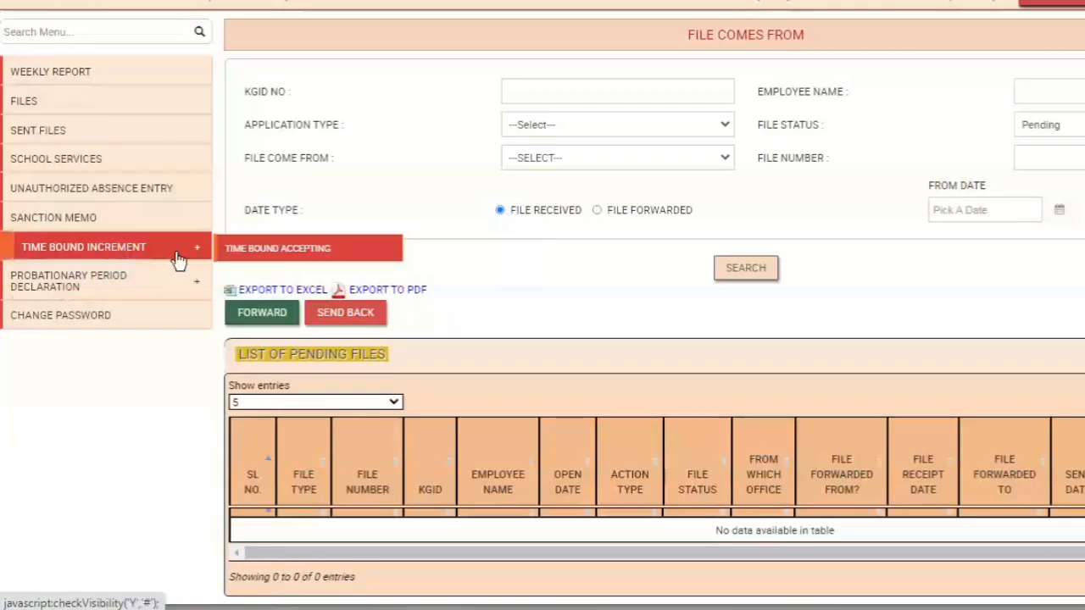
mouse_move(172, 247)
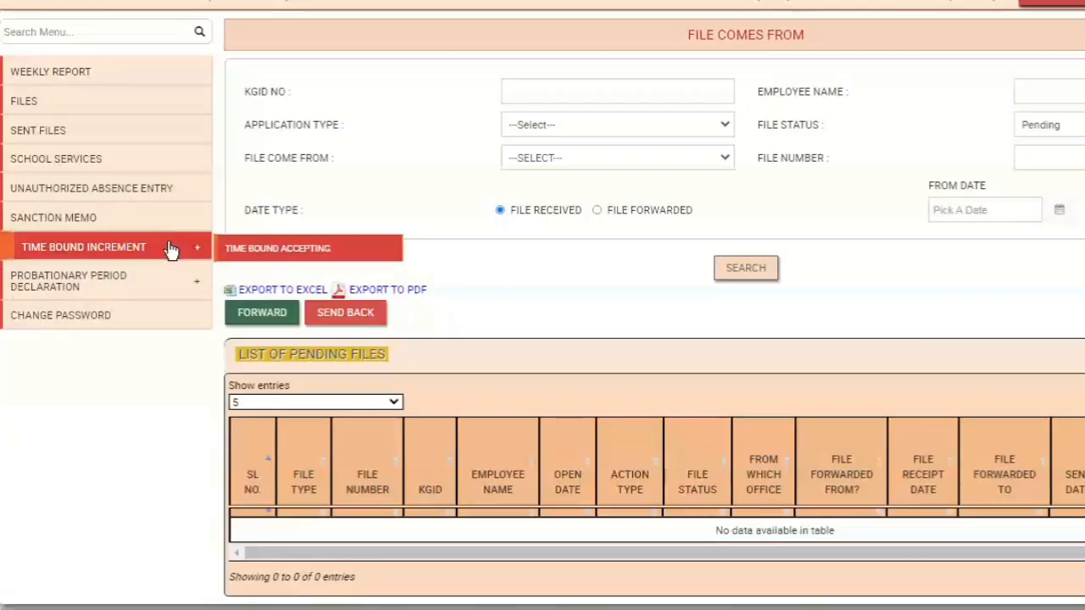
left_click(295, 252)
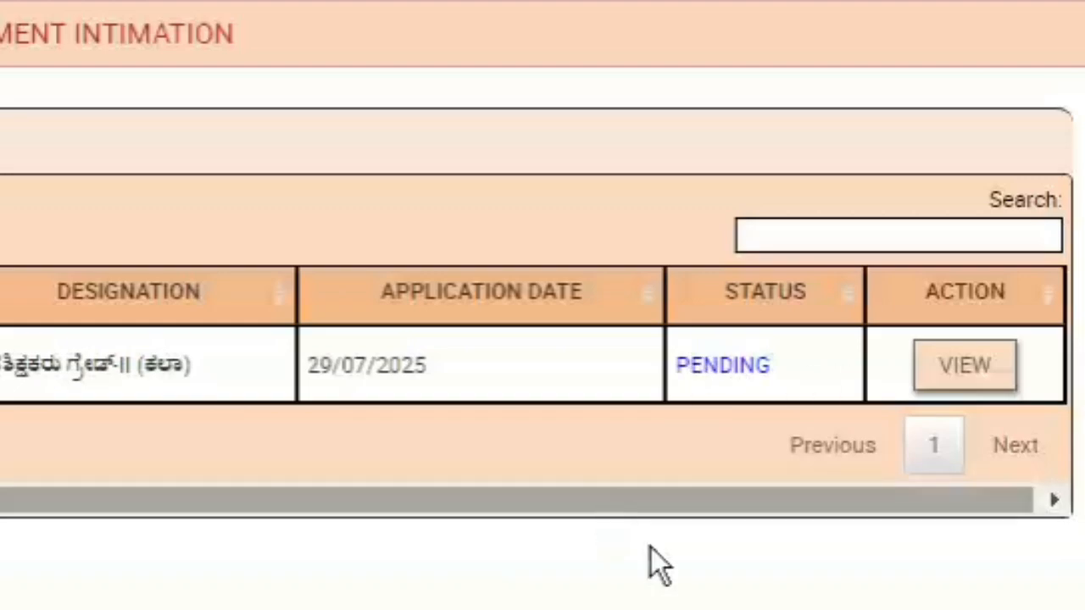
left_click(951, 367)
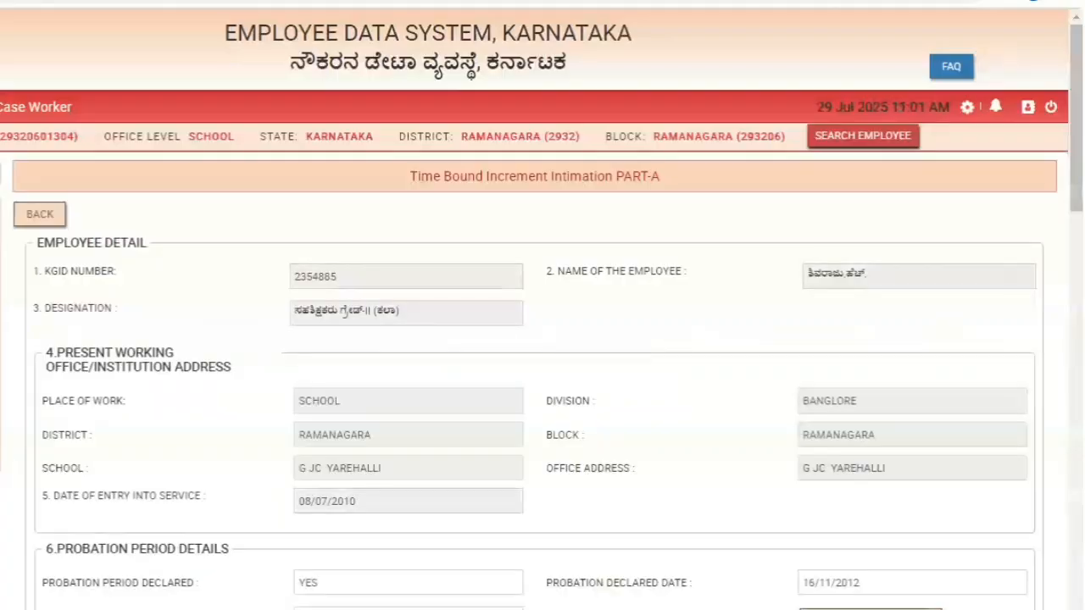
In the Part-A form's disciplinary action details, attach 2.pdf as the disciplinary copy.
scroll(724, 347, "down", 4)
scroll(724, 347, "down", 3)
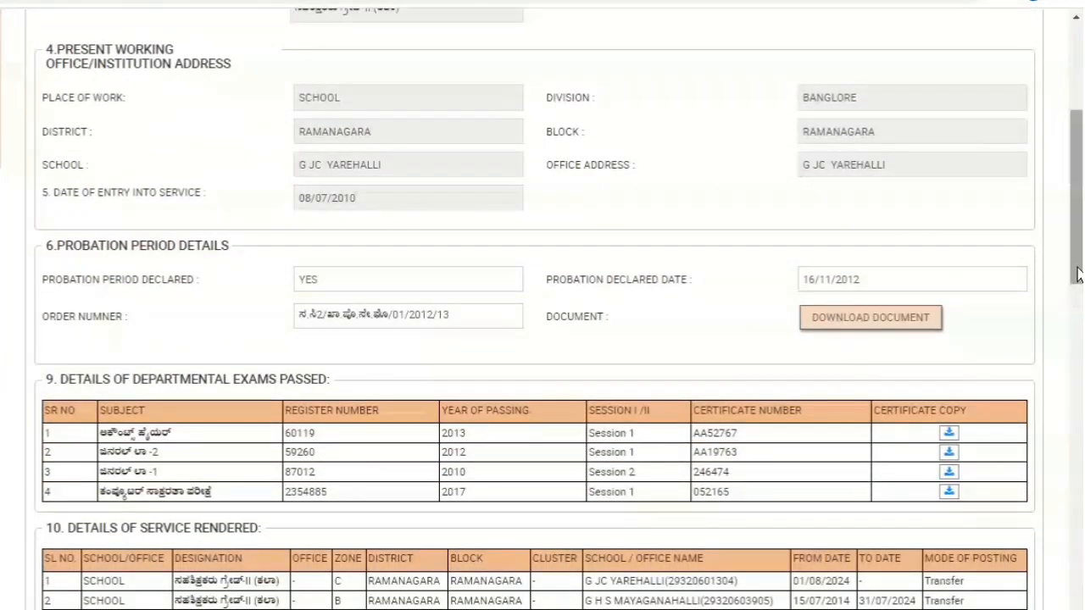
scroll(724, 347, "down", 3)
scroll(543, 308, "up", 2)
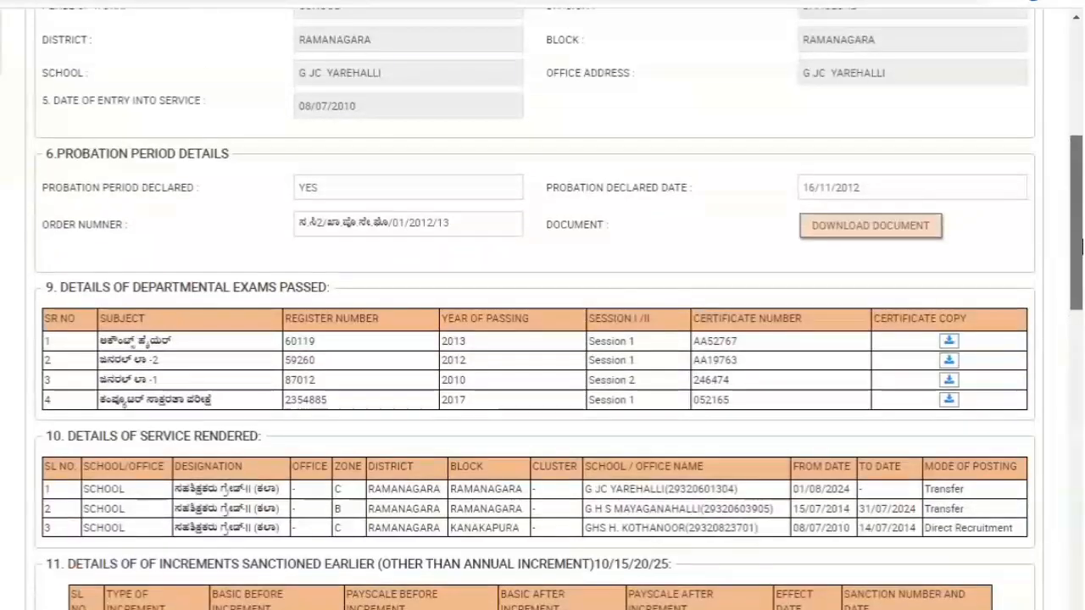
left_click_drag(1074, 256, 1078, 367)
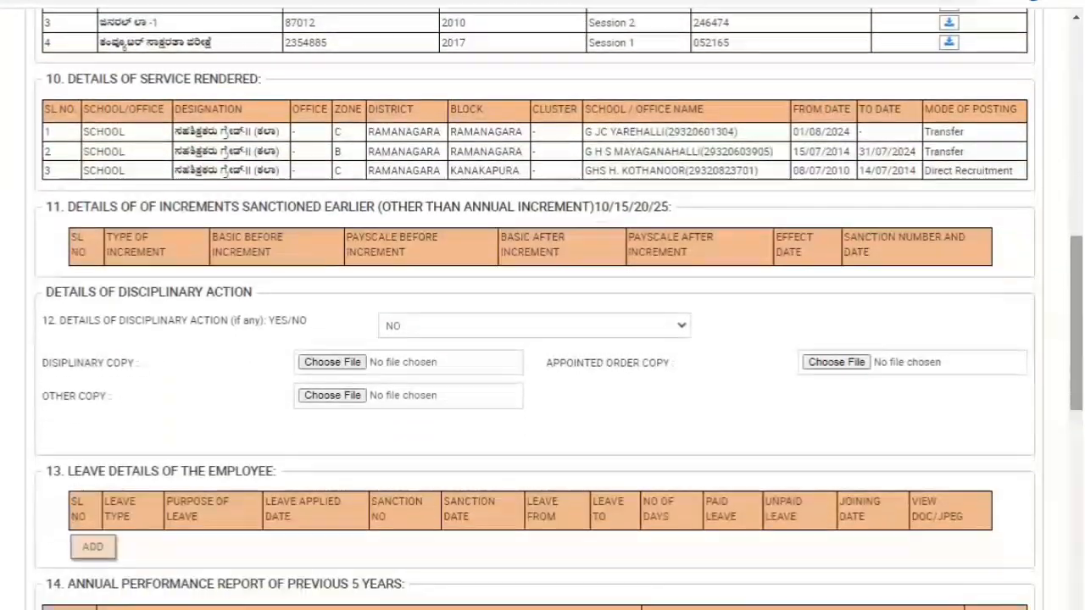
left_click(348, 366)
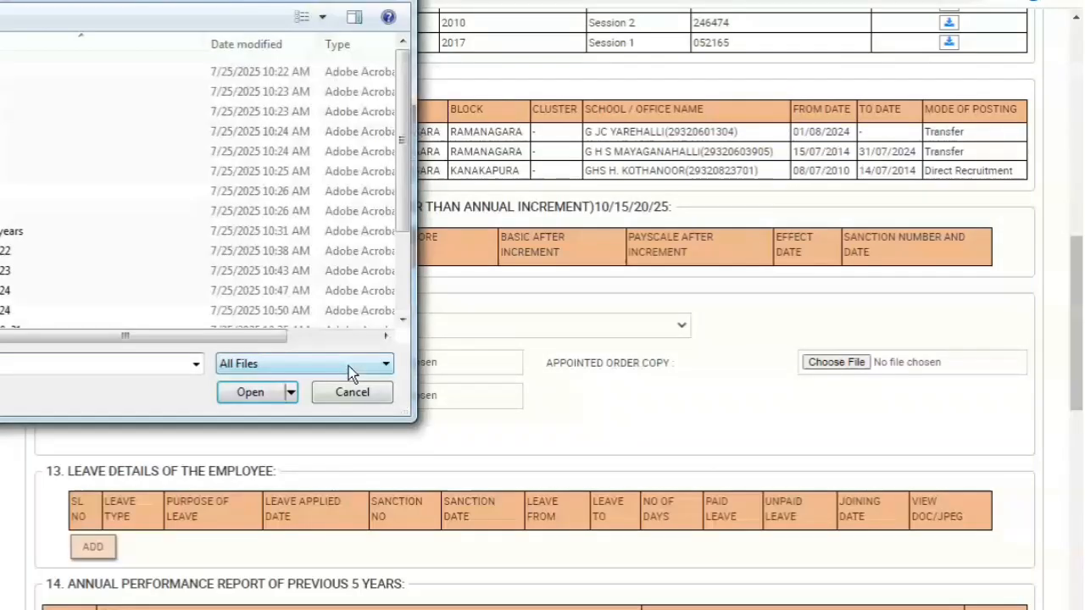
left_click(109, 90)
left_click(251, 393)
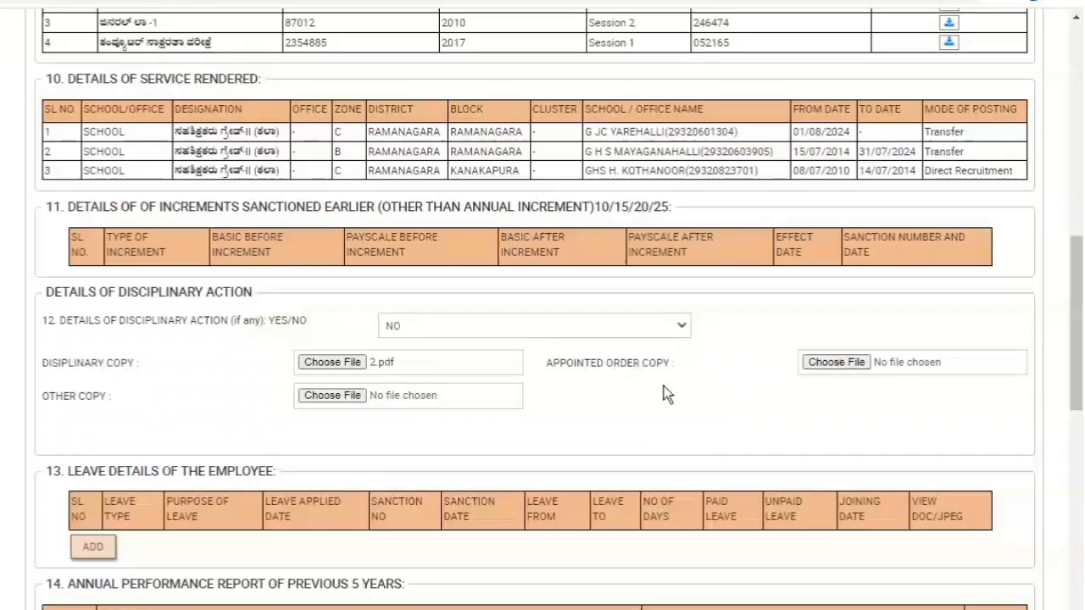
Attach order.pdf as the appointed order copy and 1.pdf as the other copy.
left_click(829, 370)
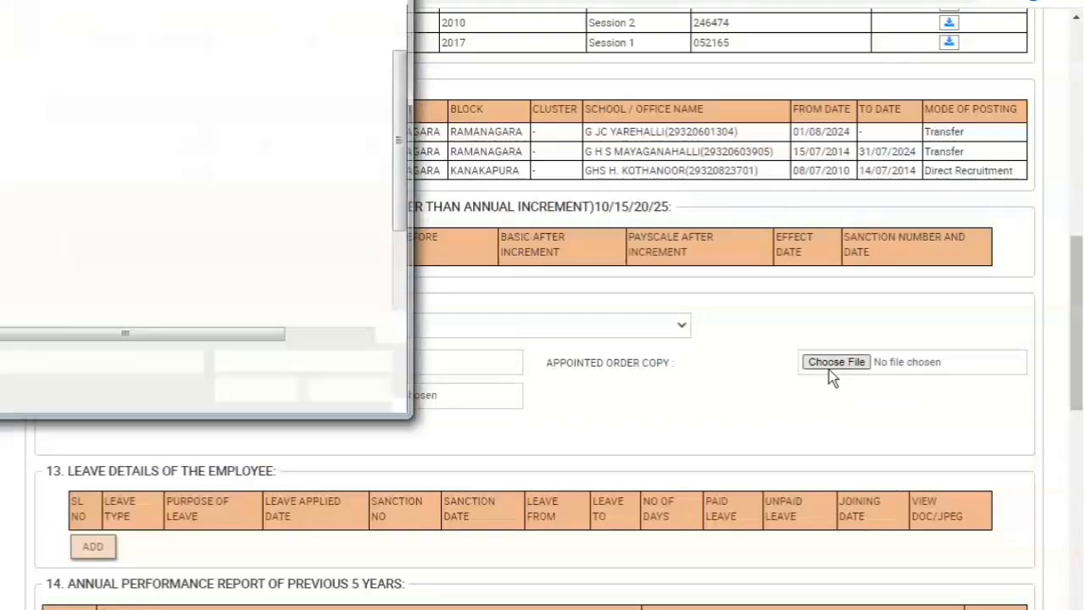
scroll(350, 291, "down", 1)
left_click(280, 393)
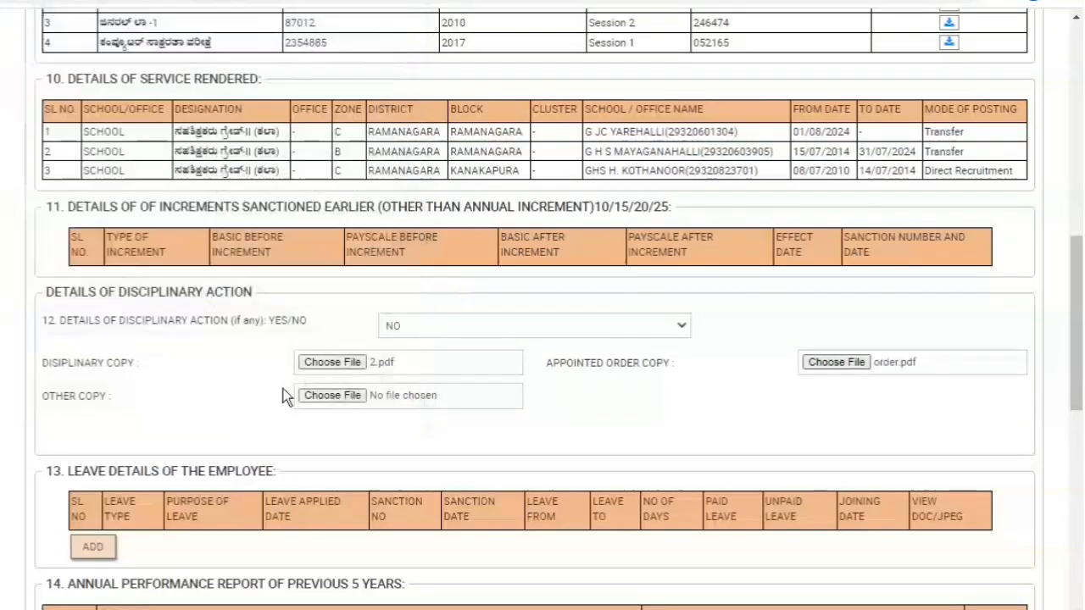
left_click(341, 398)
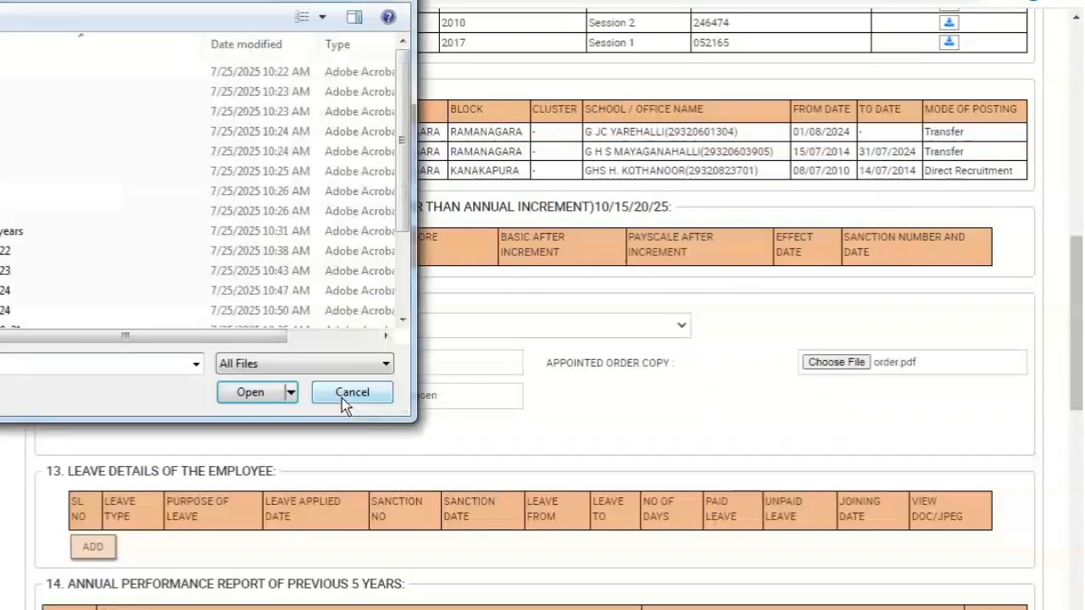
left_click(250, 392)
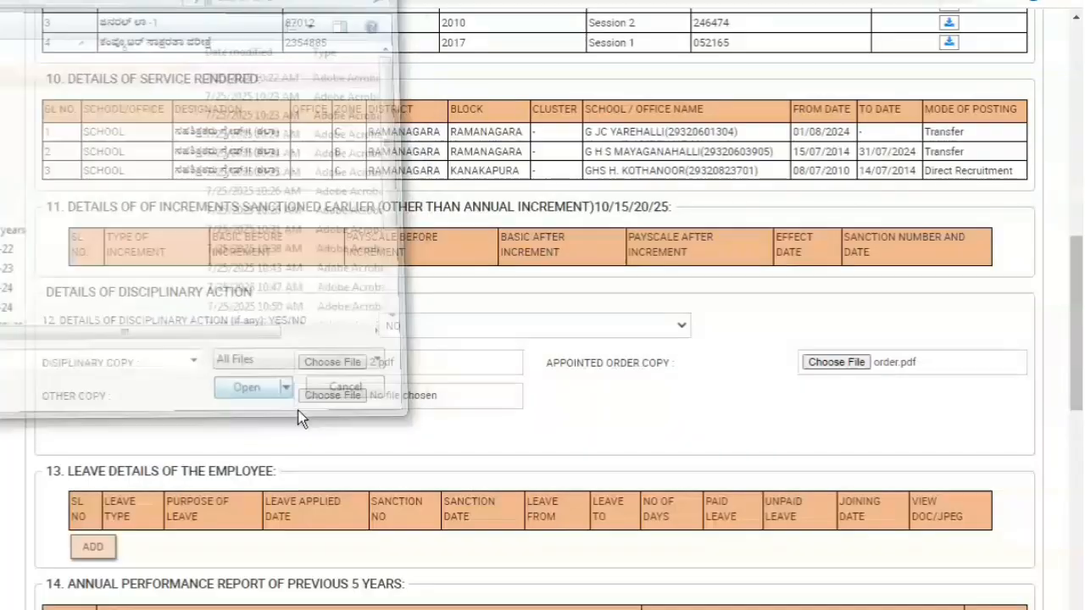
In row 5 of the annual performance reports, set the financial year to 2020-2021 and the From date to 01/04/2020.
scroll(618, 444, "down", 3)
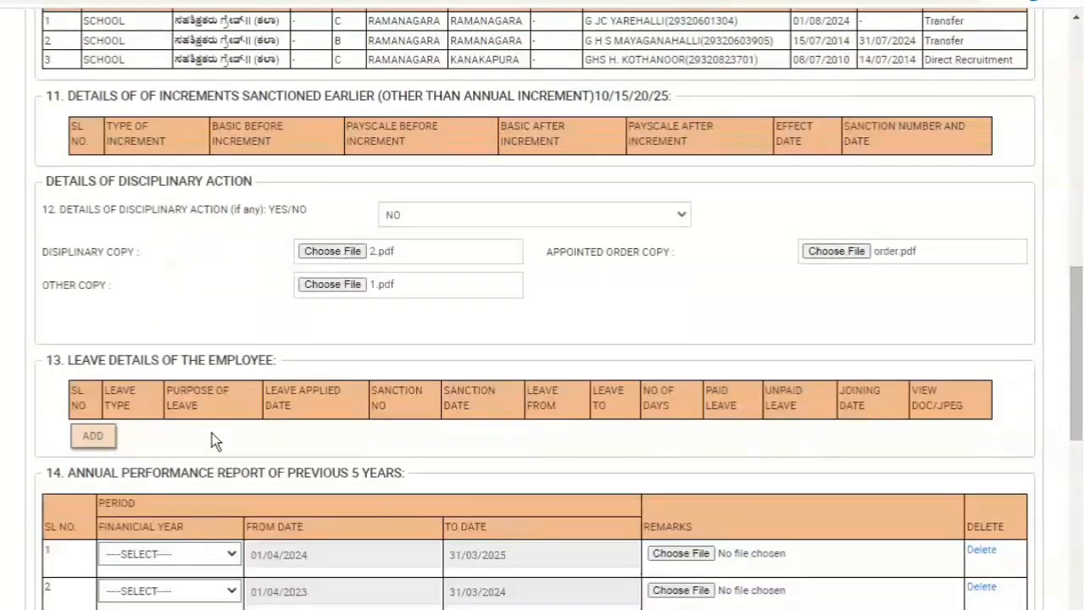
scroll(211, 433, "down", 5)
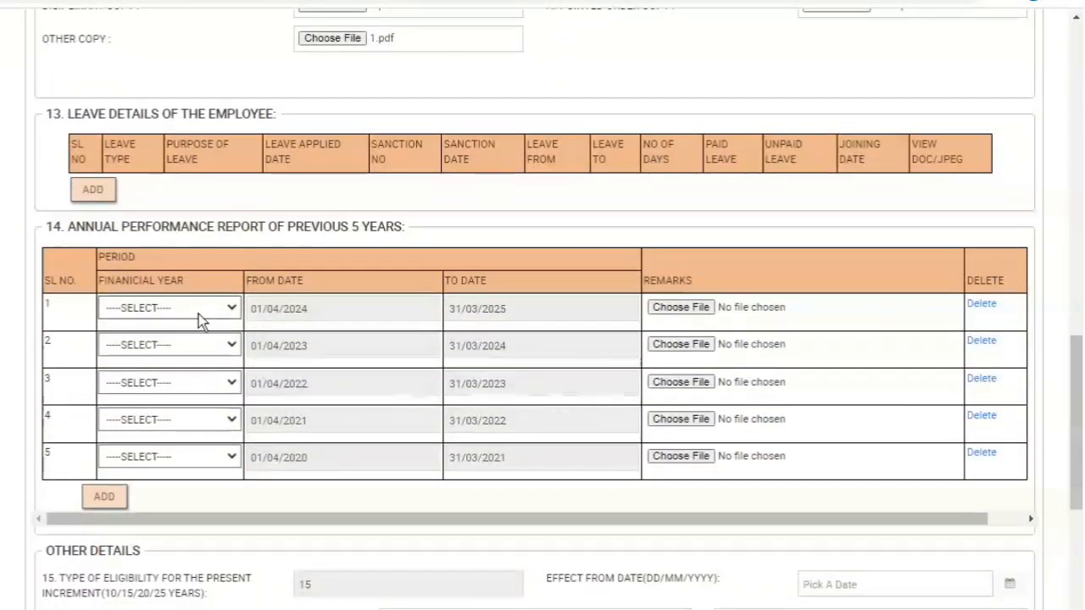
left_click(218, 463)
left_click(206, 366)
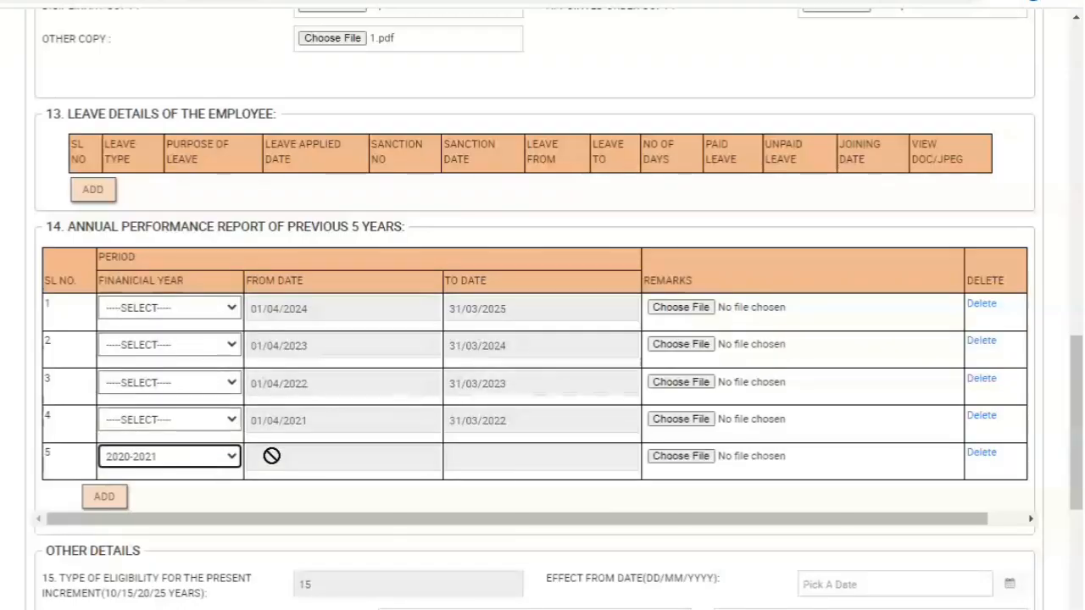
left_click(271, 455)
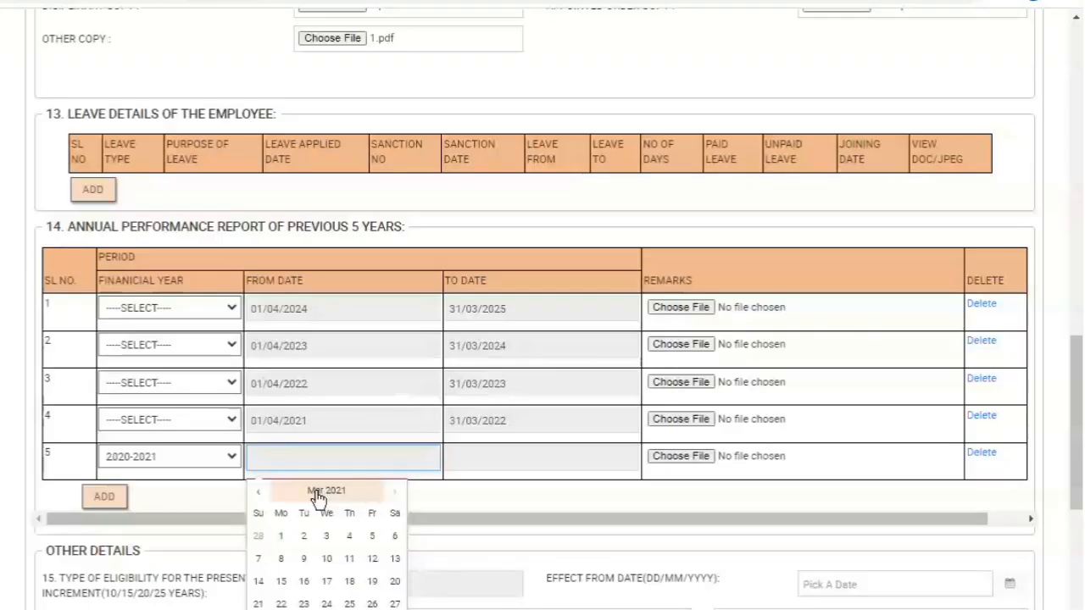
left_click(316, 492)
left_click(316, 493)
left_click(267, 561)
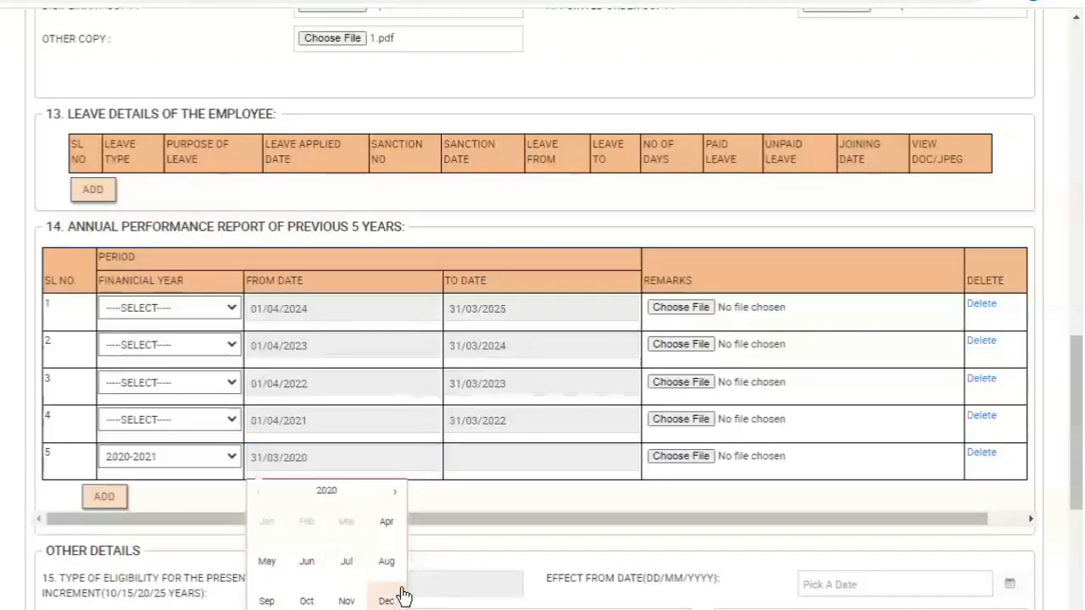
left_click(386, 521)
left_click(457, 459)
left_click(313, 458)
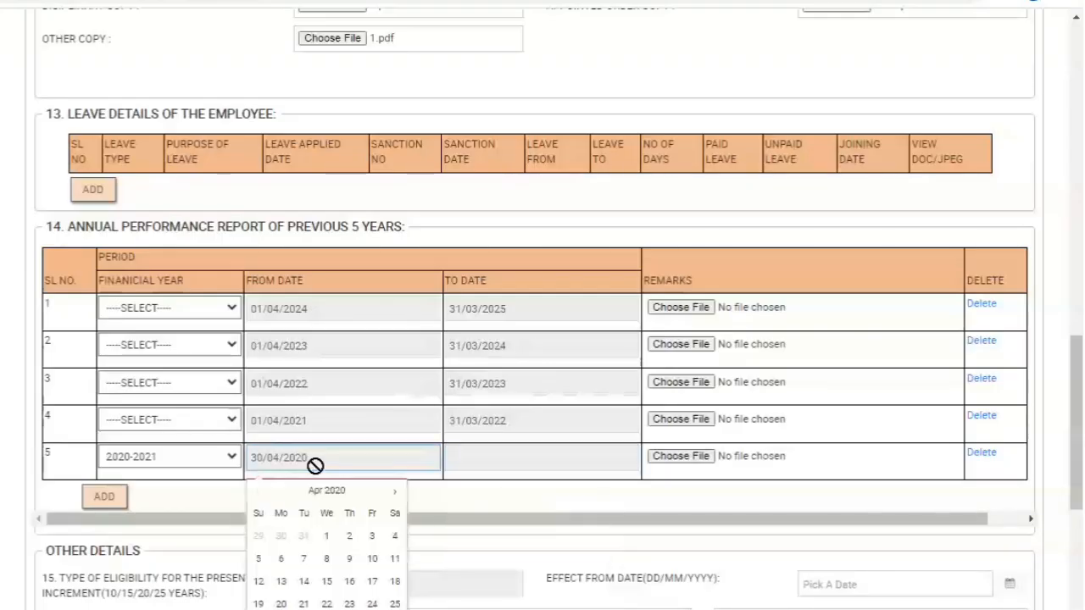
left_click(327, 537)
Set the 2020-2021 row's To date to 31/03/2021 and attach 2020-21.pdf as its report.
left_click(495, 458)
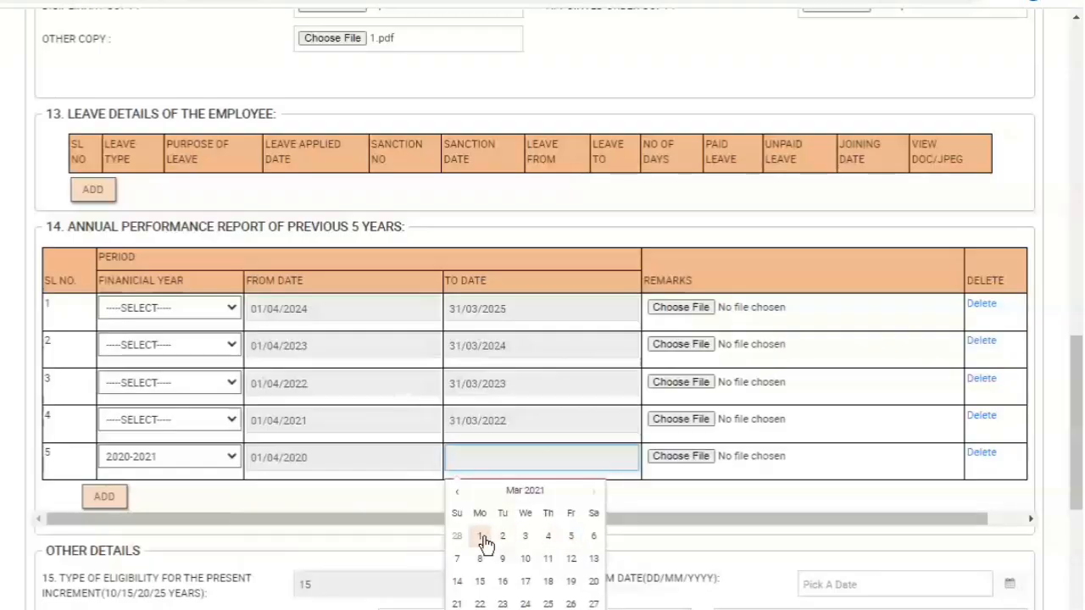
left_click(525, 609)
left_click(681, 458)
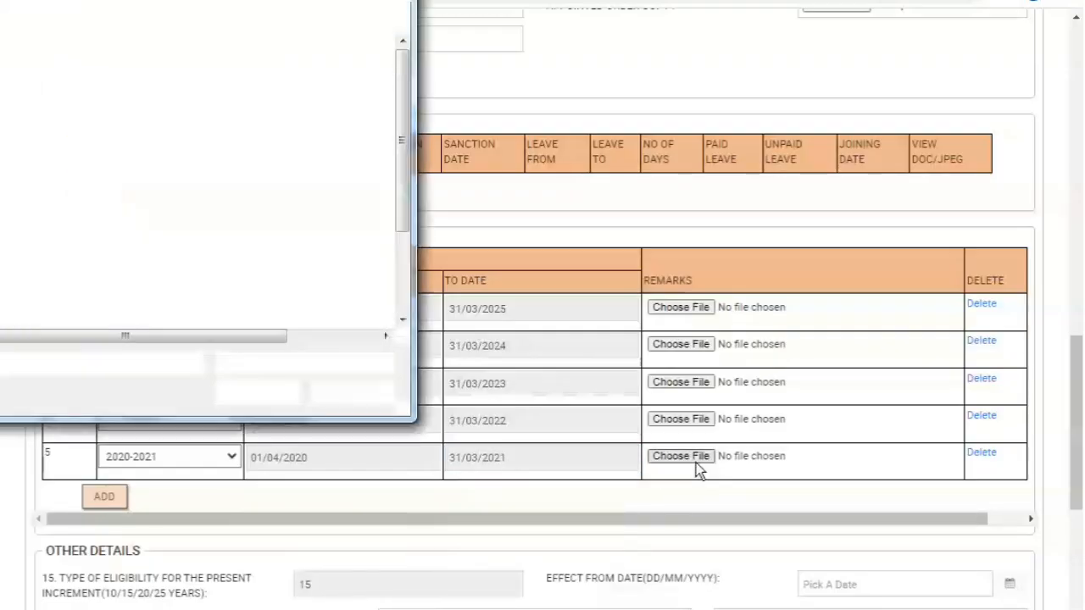
left_click(343, 272)
left_click(254, 393)
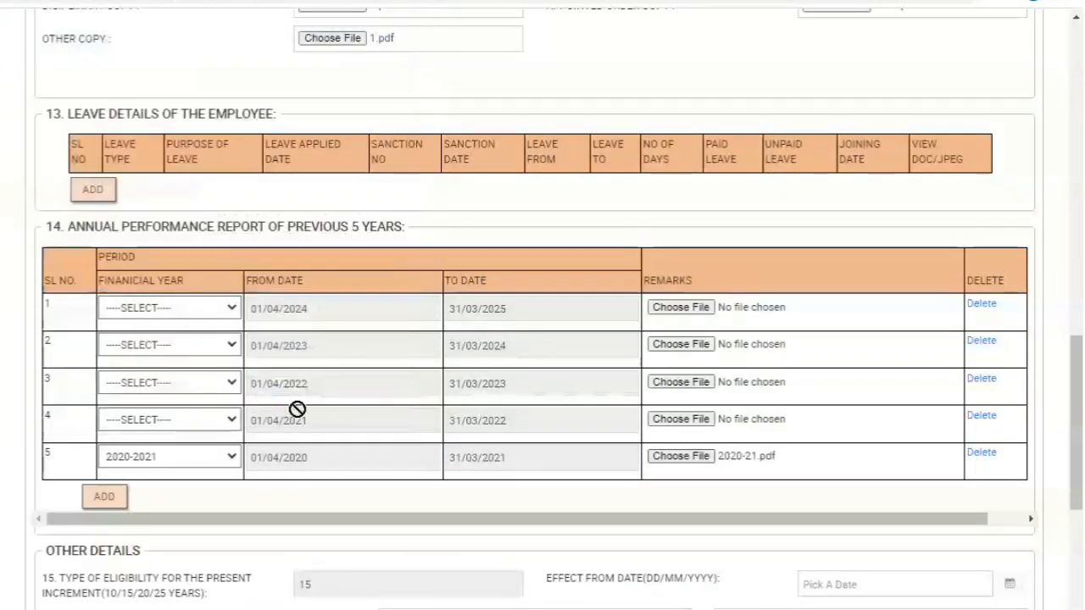
In row 4, choose financial year 2021-2022 and set the From date to 30/04/2021.
left_click(226, 423)
left_click(199, 500)
left_click(284, 419)
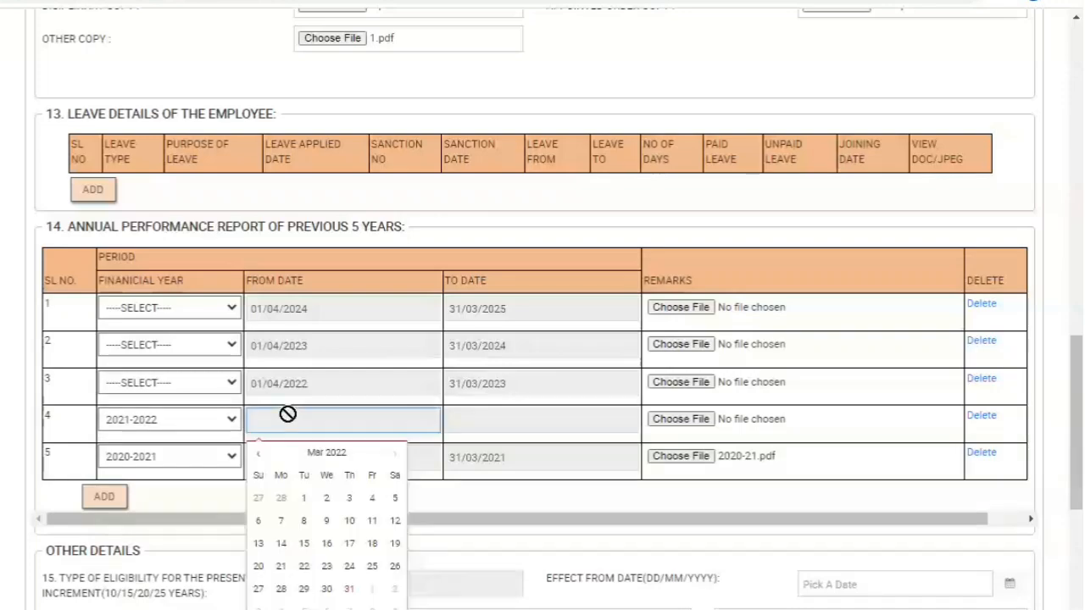
left_click(339, 454)
left_click(341, 455)
left_click(269, 527)
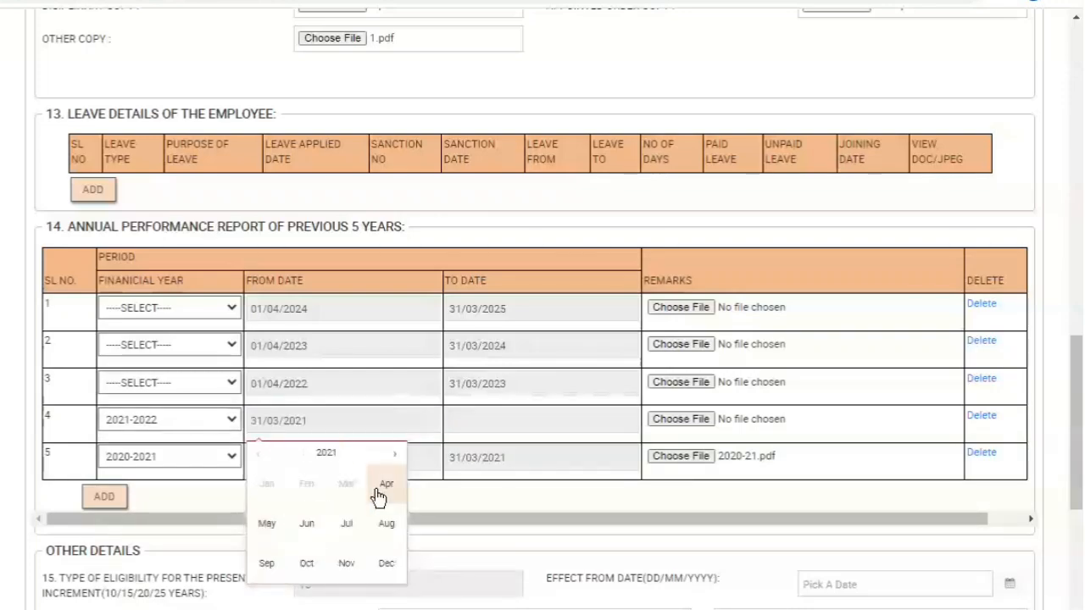
left_click(383, 487)
Set the 2021-2022 row's To date to 31/03/2022 and attach 21-22.pdf as its report.
left_click(462, 419)
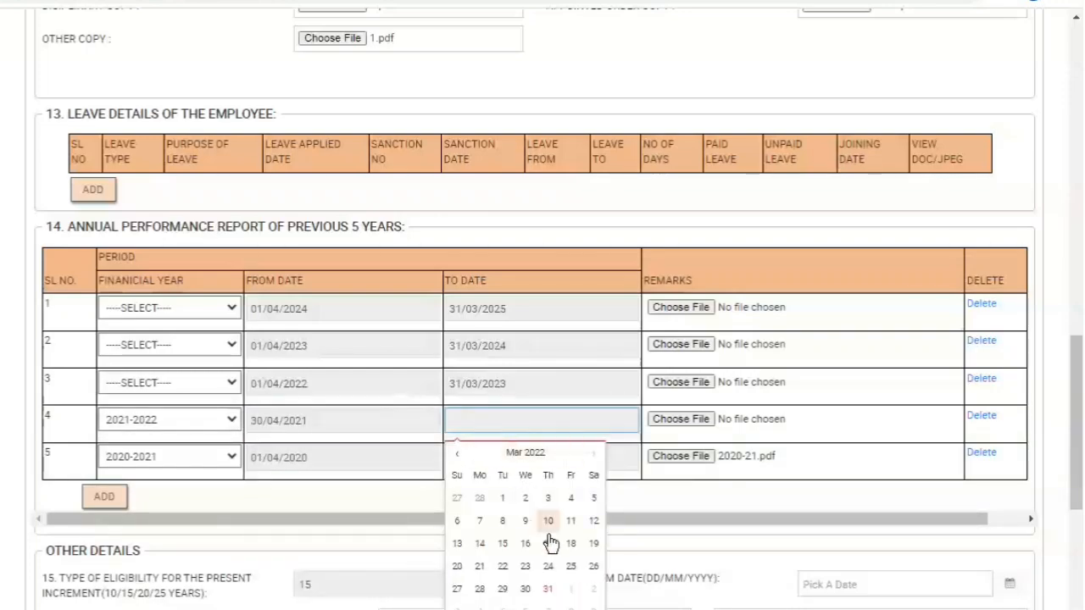
left_click(547, 588)
left_click(687, 418)
left_click(197, 259)
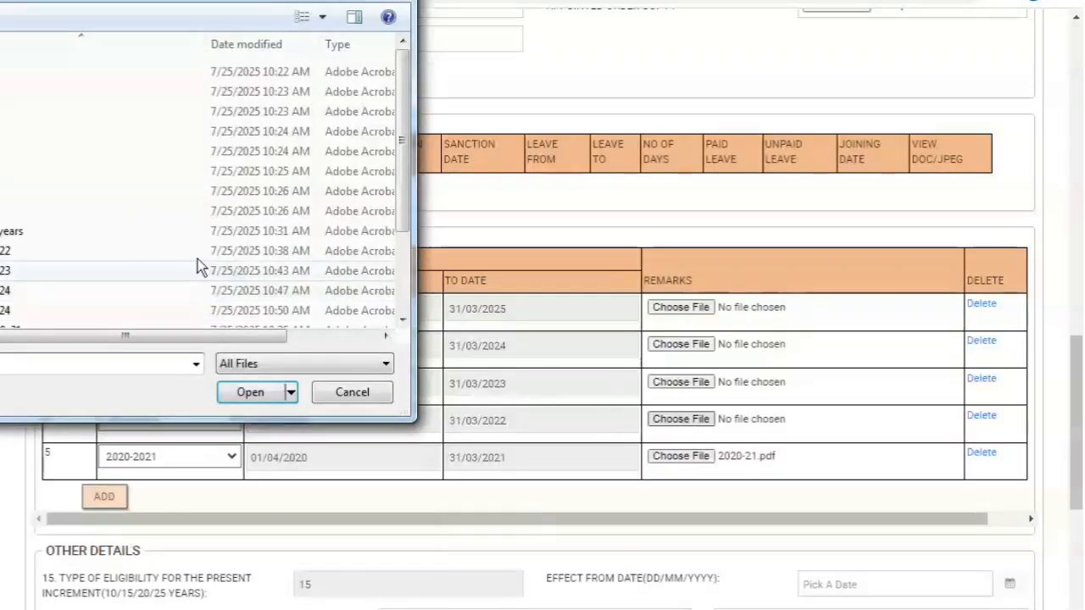
left_click(269, 394)
In row 3, choose financial year 2022-2023 and set the From date to 30/04/2022.
left_click(224, 382)
left_click(211, 448)
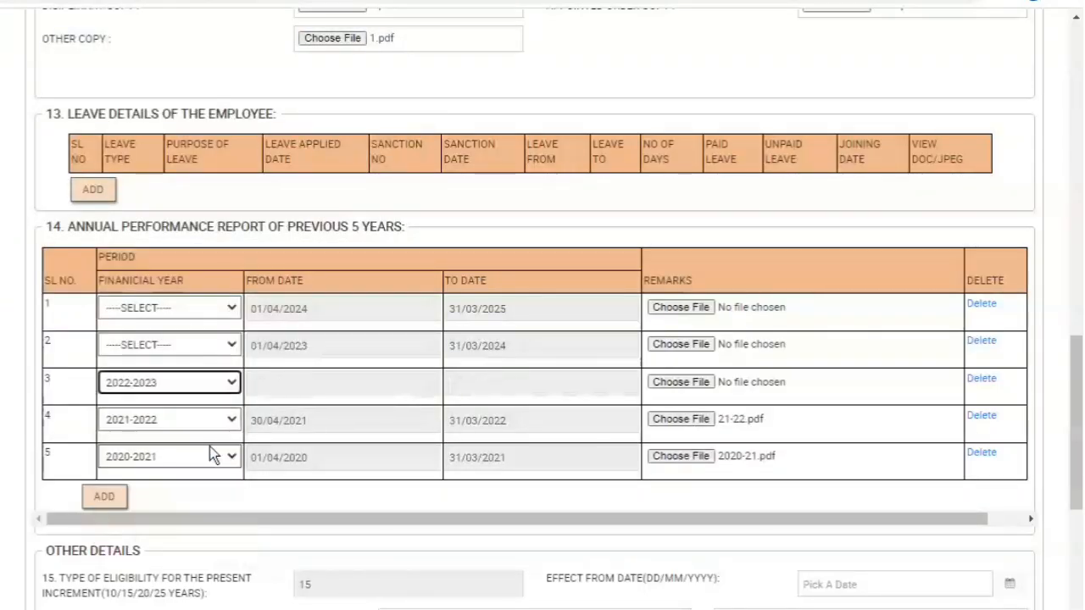
left_click(296, 382)
left_click(322, 415)
left_click(258, 417)
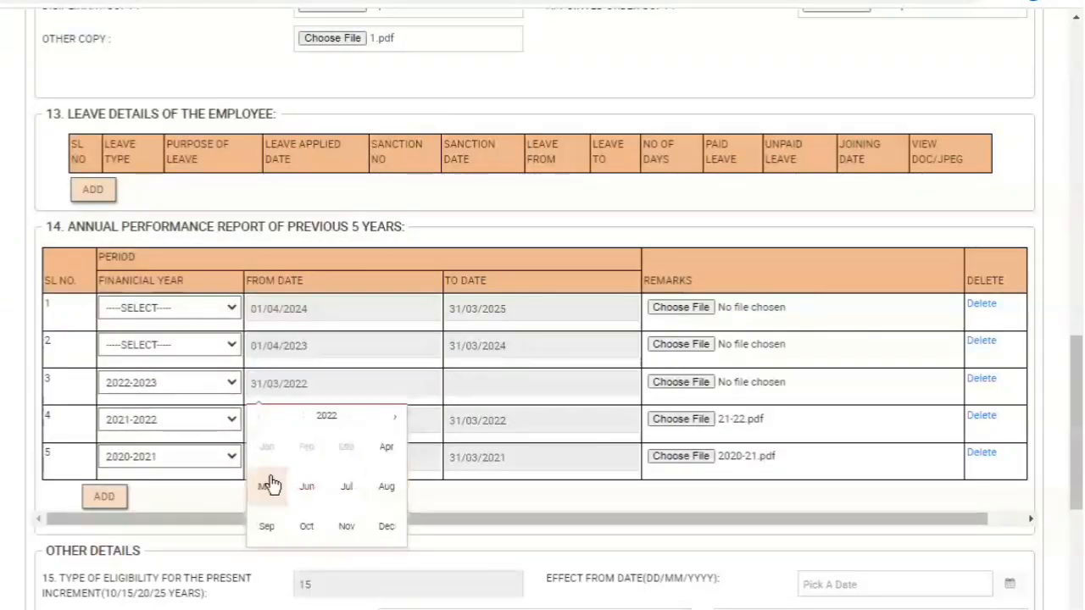
left_click(386, 446)
Set the 2022-2023 row's To date to 31/03/2023 and attach 22-23.pdf as its report.
left_click(496, 385)
left_click(570, 552)
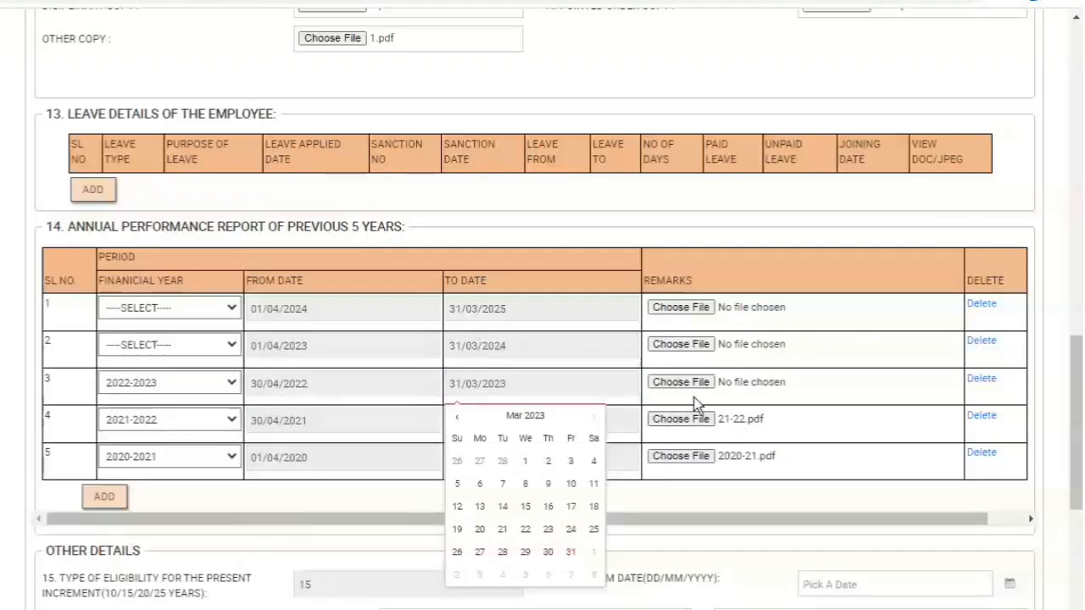
left_click(681, 381)
left_click(155, 272)
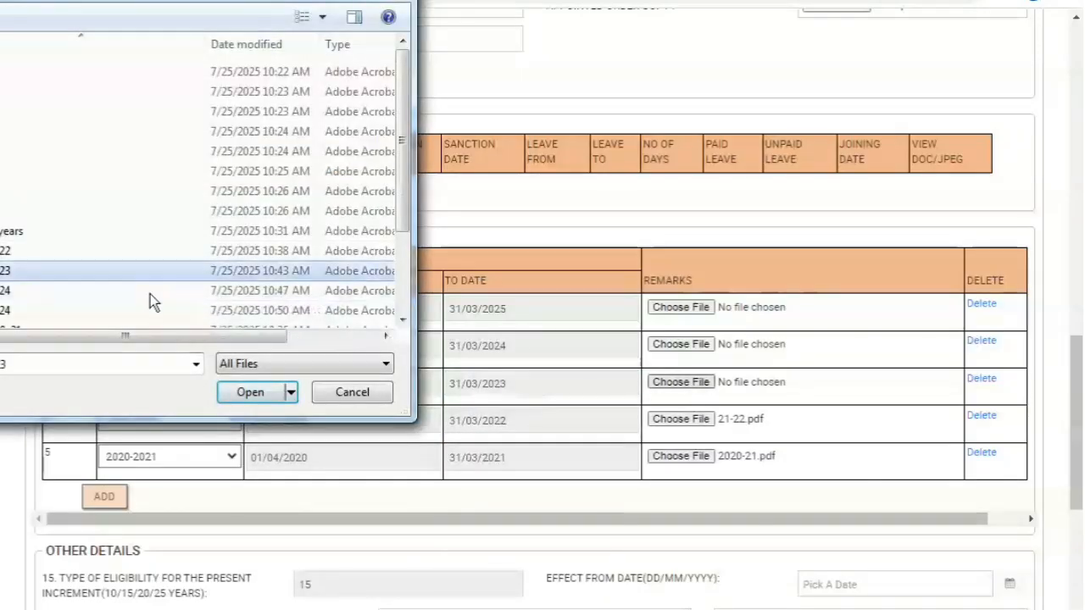
left_click(250, 392)
In row 2, choose financial year 2023-2024 and set the From date to 30/04/2023.
left_click(177, 345)
left_click(182, 392)
left_click(262, 350)
left_click(305, 379)
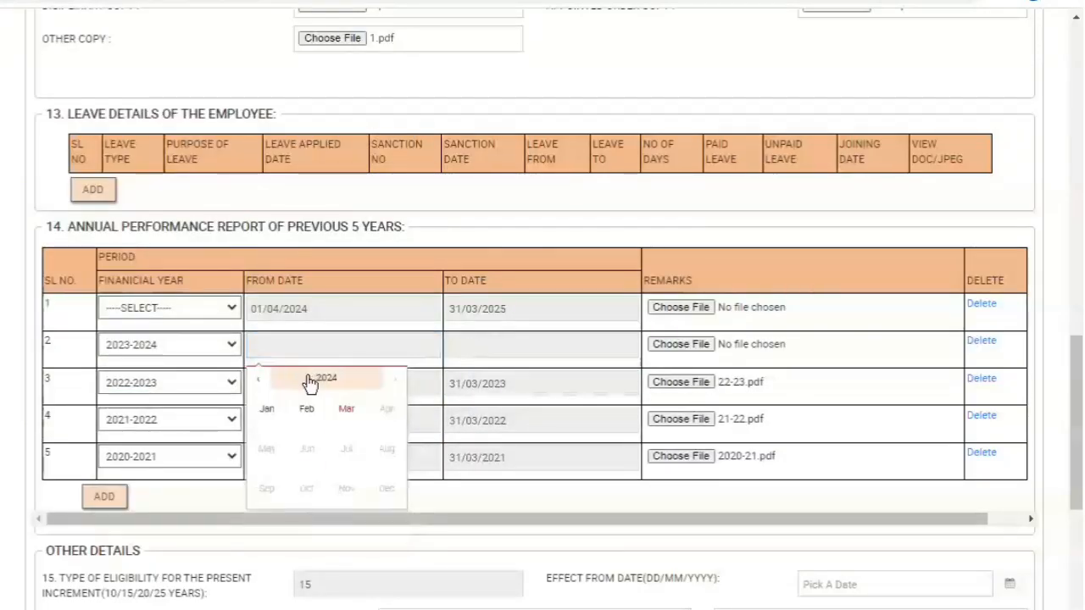
left_click(258, 379)
left_click(366, 416)
Set the 2023-2024 row's To date to 31/03/2024 and attach 23-24.pdf as its report.
left_click(468, 353)
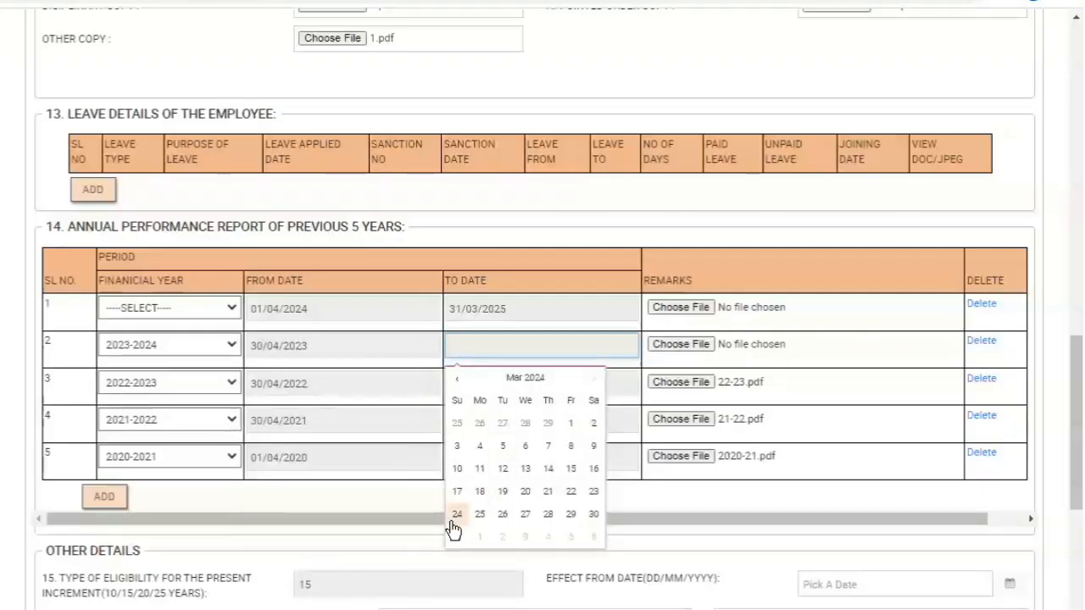
left_click(453, 536)
left_click(681, 344)
left_click(205, 291)
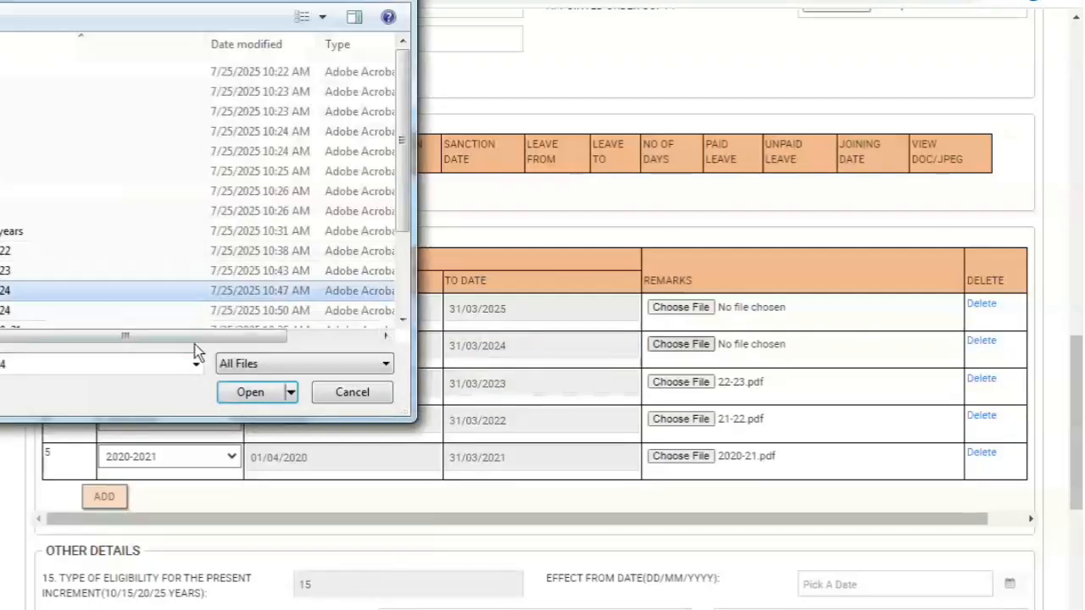
left_click(244, 393)
In row 1, choose financial year 2024-2025 and set the From date to 01/04/2024.
left_click(213, 309)
left_click(200, 345)
left_click(305, 308)
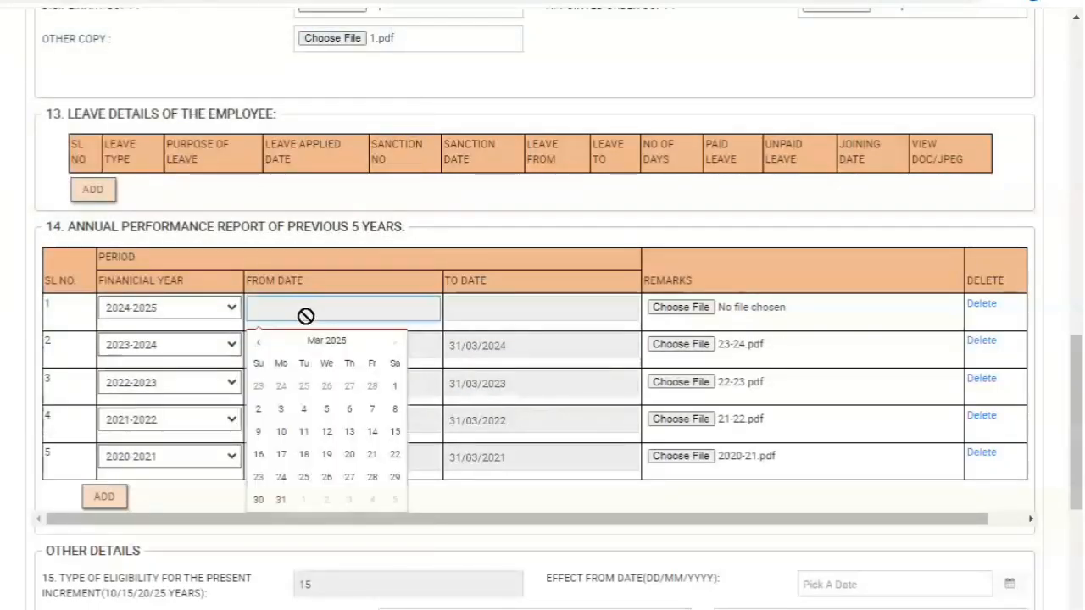
left_click(316, 340)
left_click(266, 412)
left_click(357, 381)
left_click(281, 385)
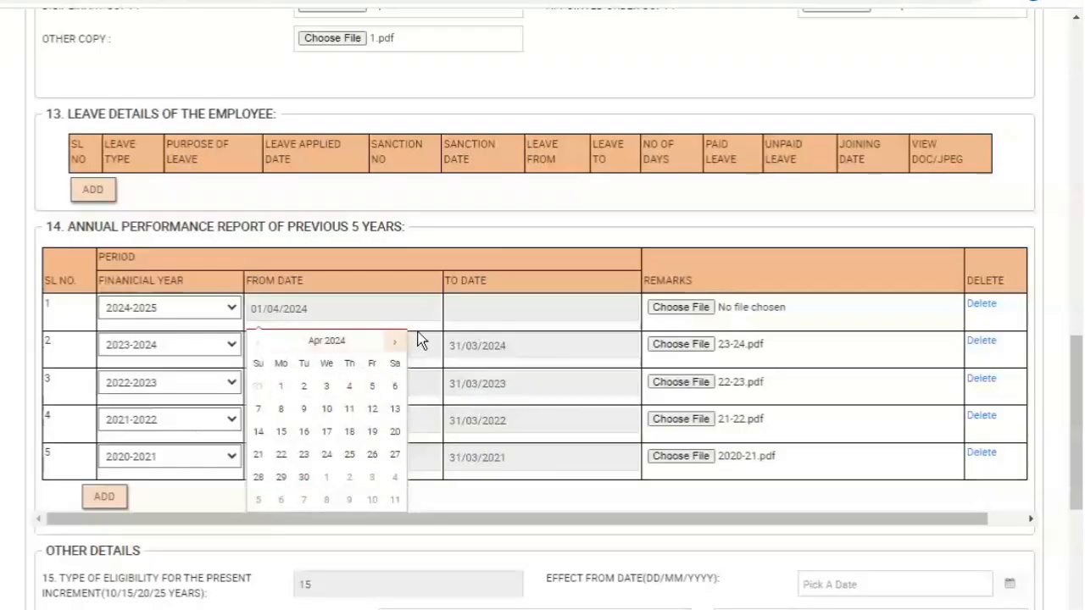
Set the 2024-2025 row's To date to 31/03/2025 and attach 24-24.pdf as its report.
left_click(460, 313)
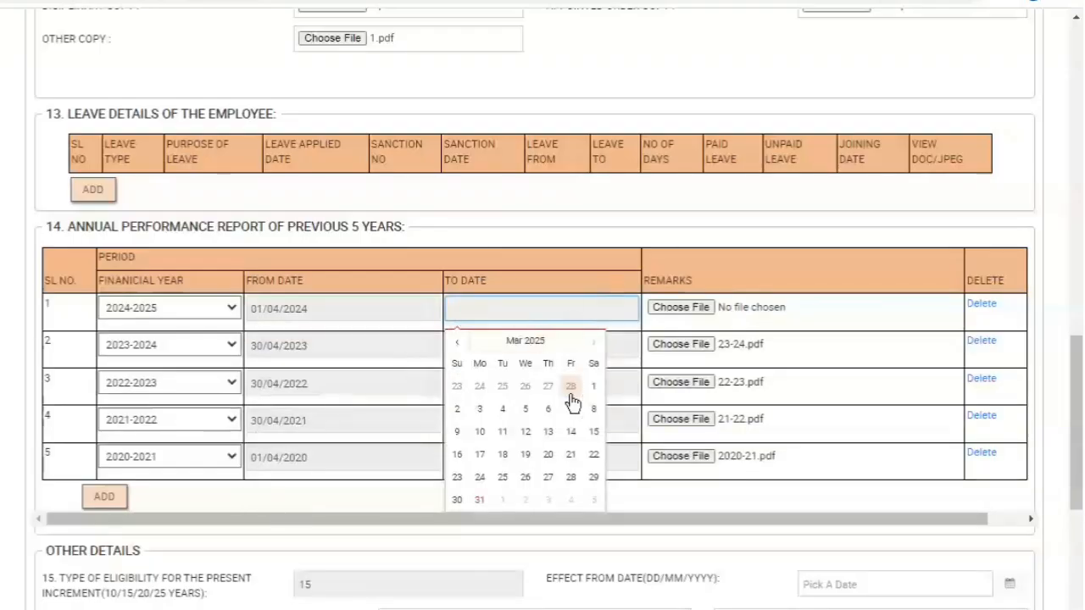
left_click(480, 501)
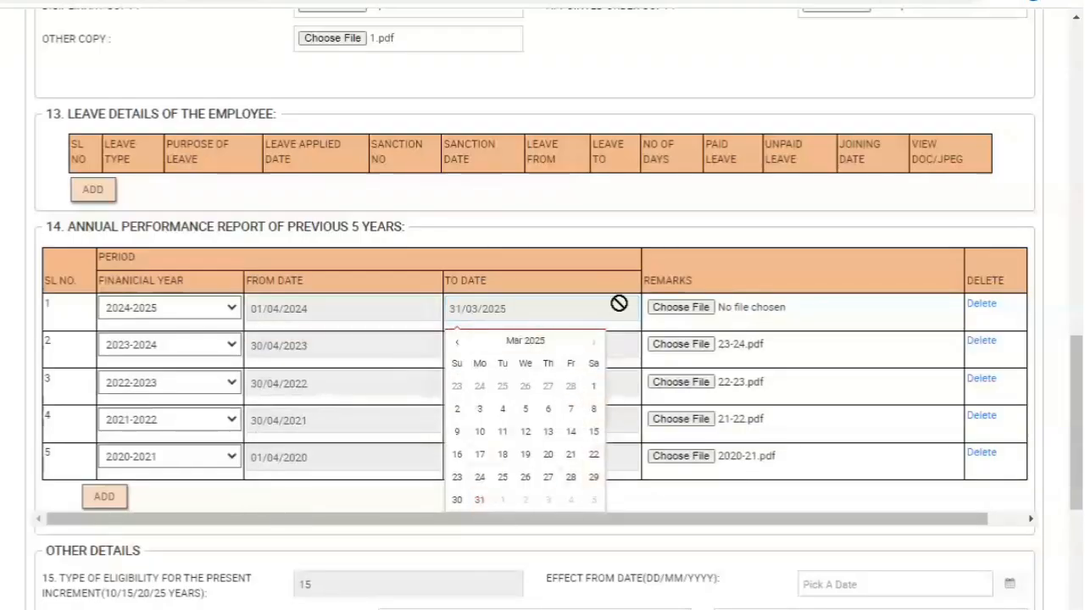
left_click(711, 306)
left_click(170, 311)
left_click(247, 400)
Change the From dates of the 2021-2022, 2022-2023 and 2023-2024 report rows to 01/04/2021, 01/04/2022 and 01/04/2023.
left_click(294, 417)
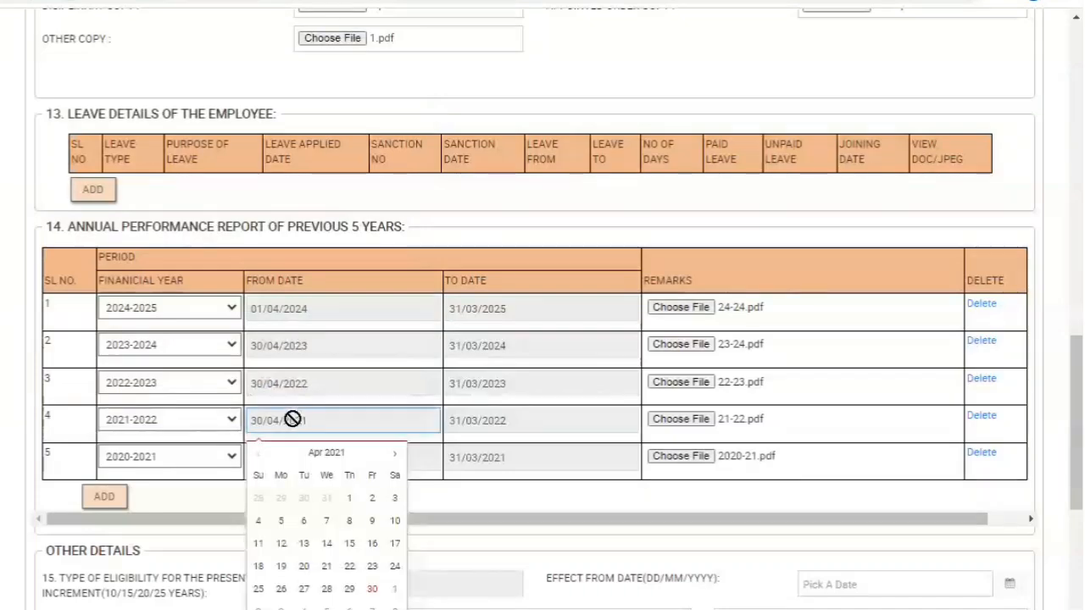
left_click(356, 498)
left_click(307, 383)
left_click(372, 465)
left_click(303, 333)
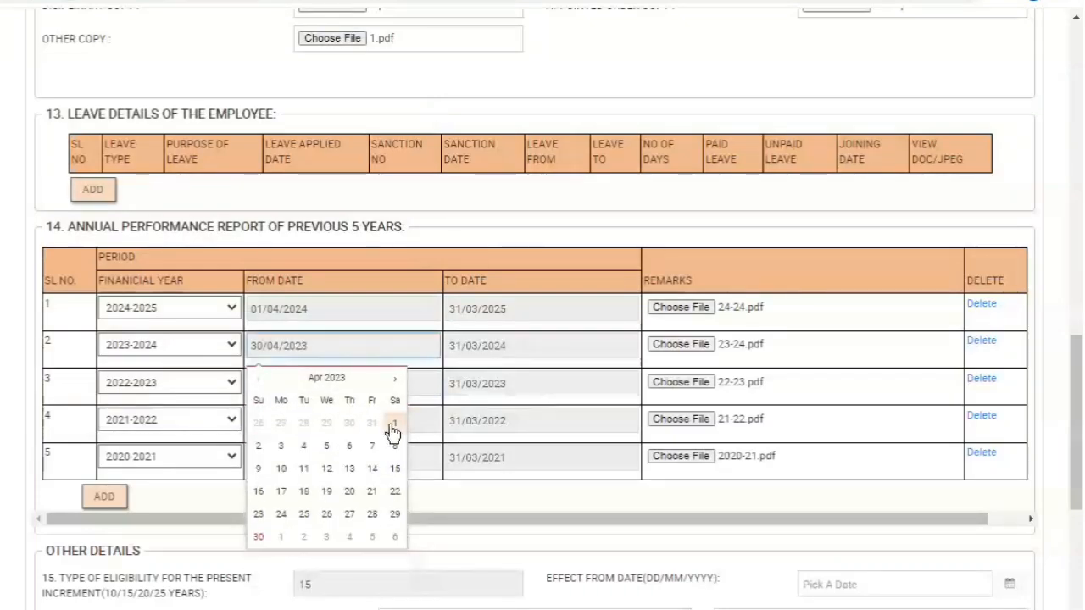
left_click(394, 422)
left_click(451, 490)
Set the Effect From date of the 15-year increment under Other Details to 29/07/2025.
scroll(1077, 456, "down", 1)
scroll(1080, 456, "down", 3)
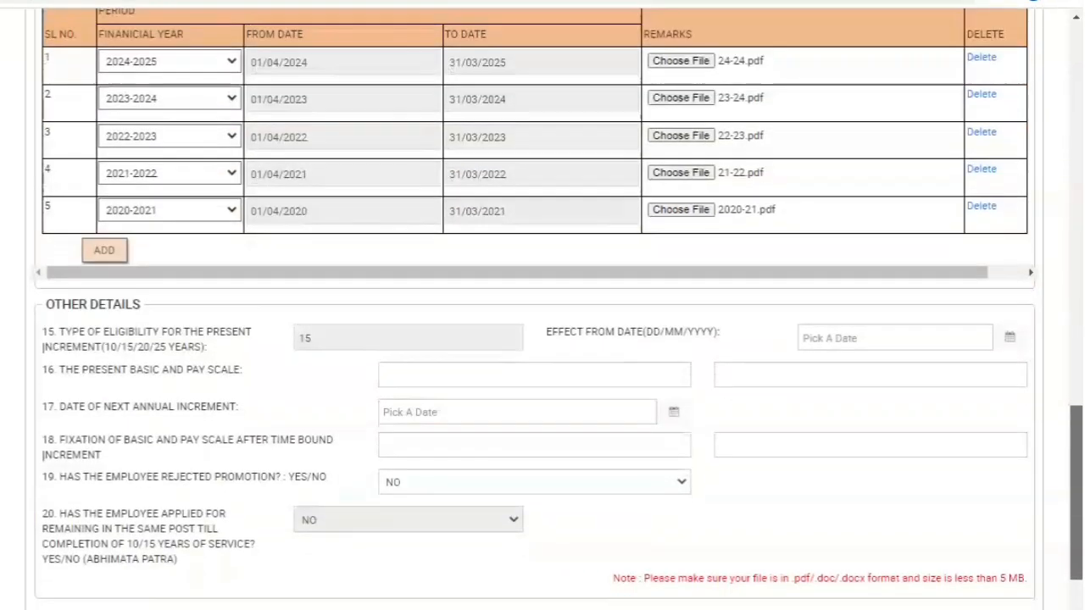
left_click(950, 310)
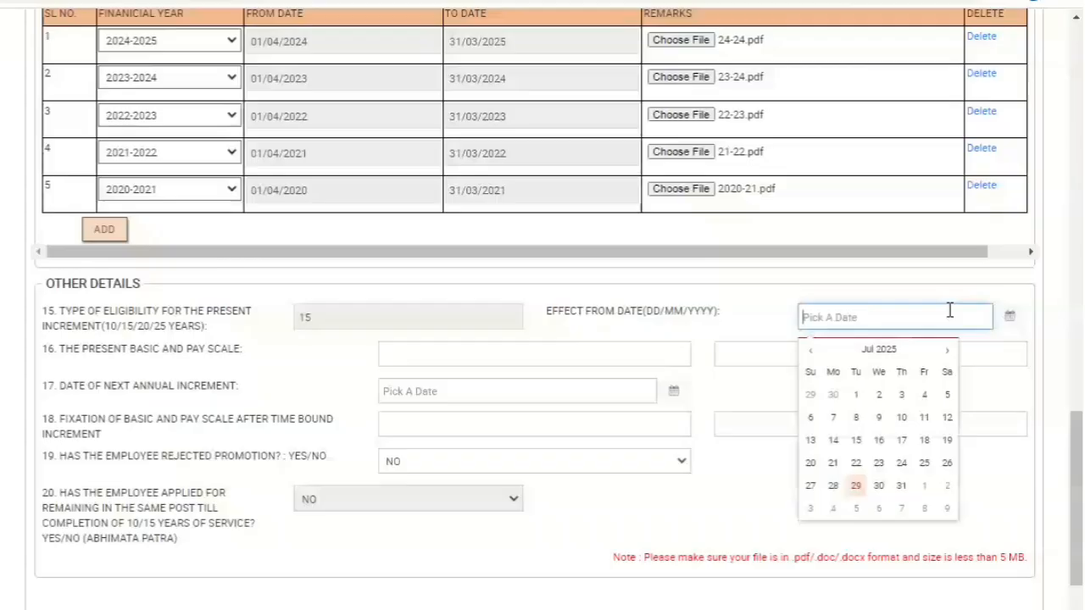
left_click(856, 485)
left_click(497, 356)
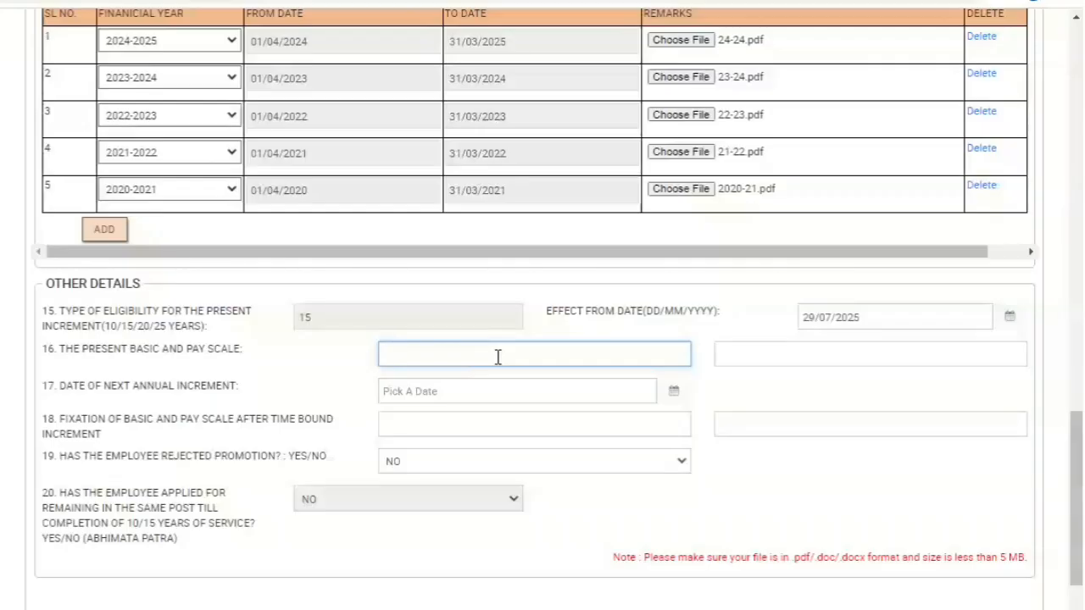
type("58300-10450")
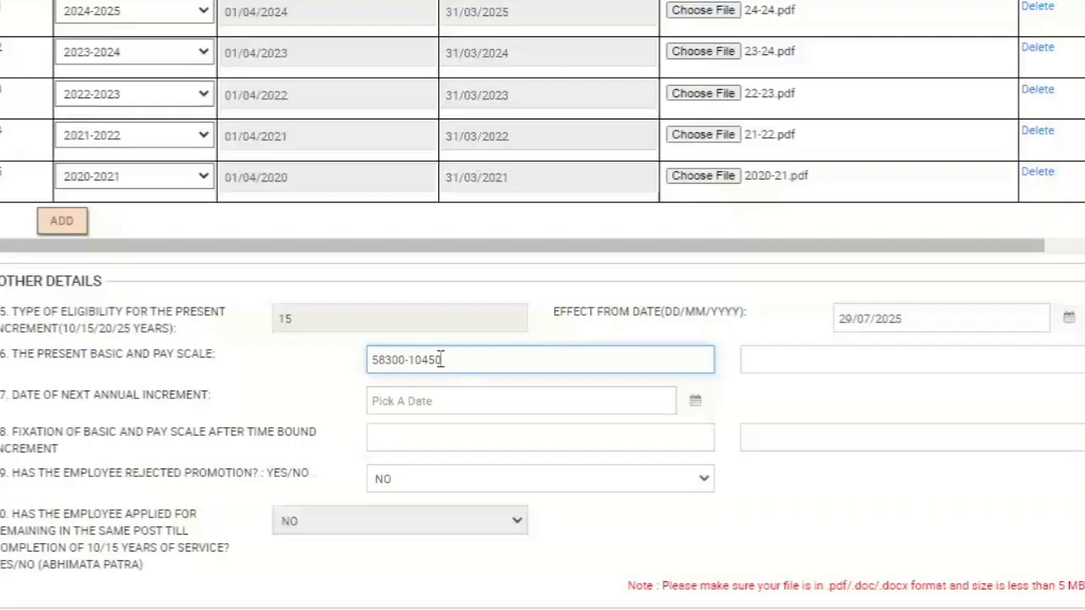
left_click_drag(441, 353, 359, 368)
key("ctrl+c")
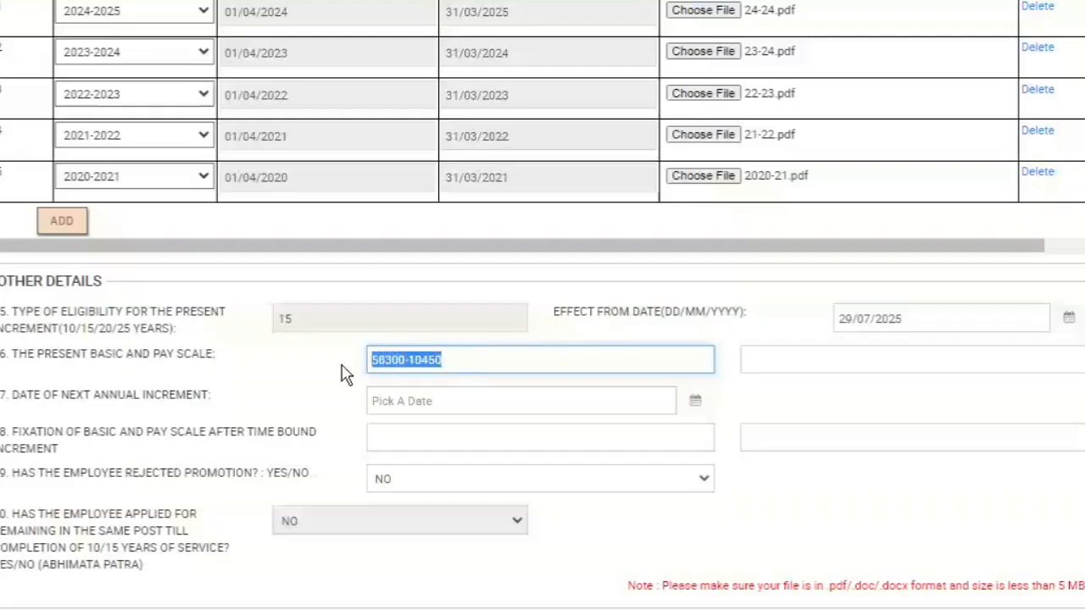
key("BackSpace")
left_click(867, 352)
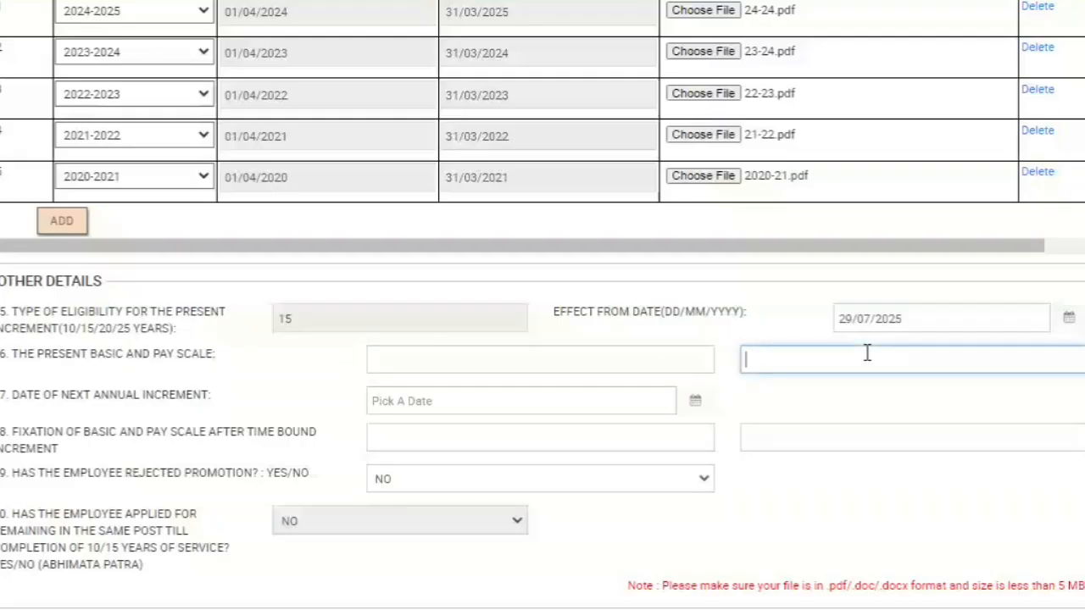
key("ctrl+v")
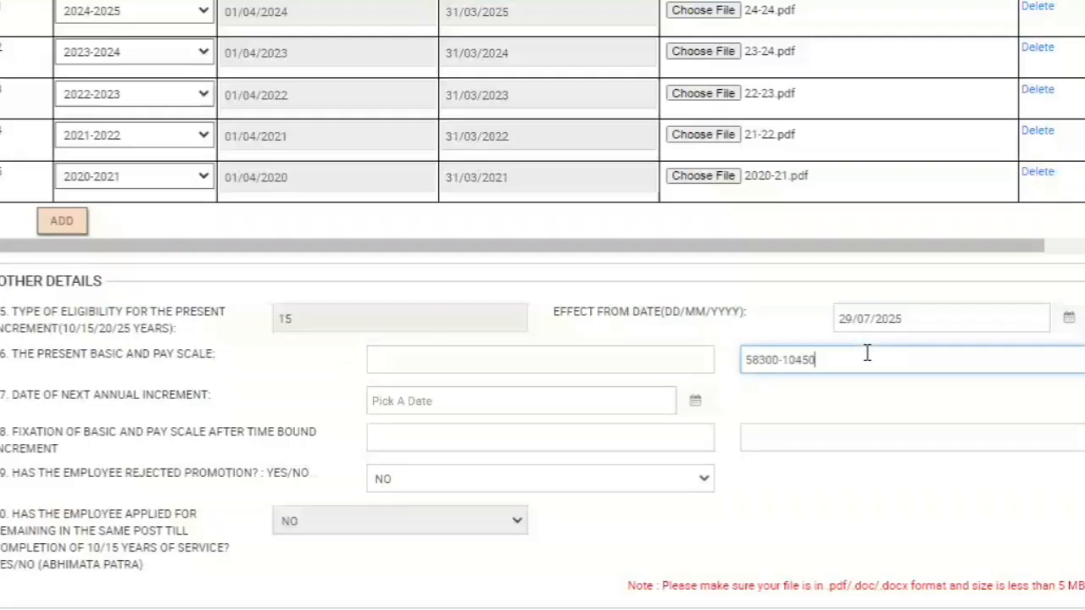
left_click(570, 349)
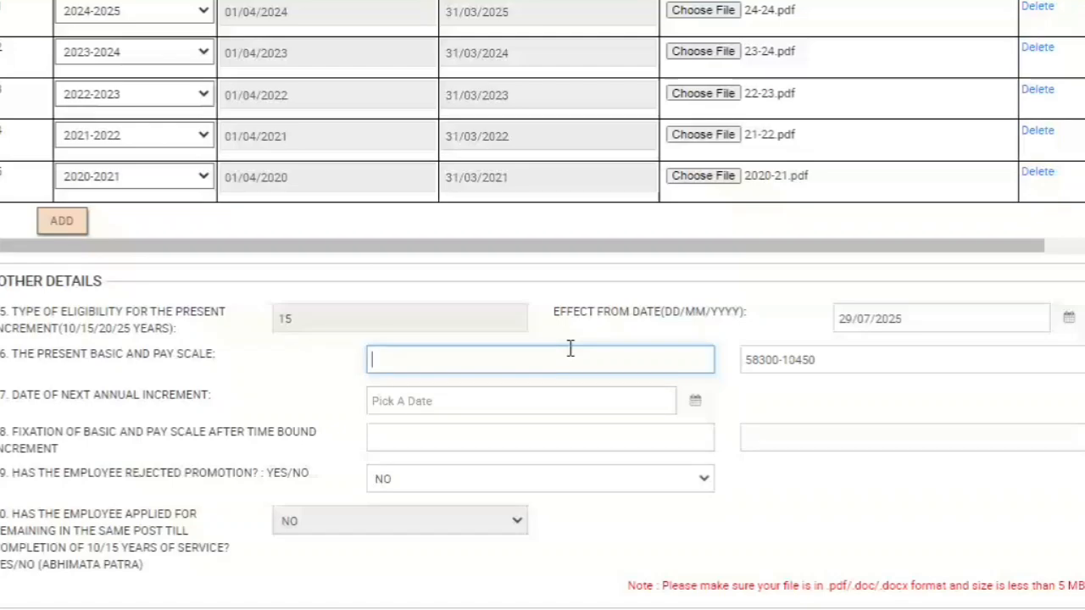
type("00")
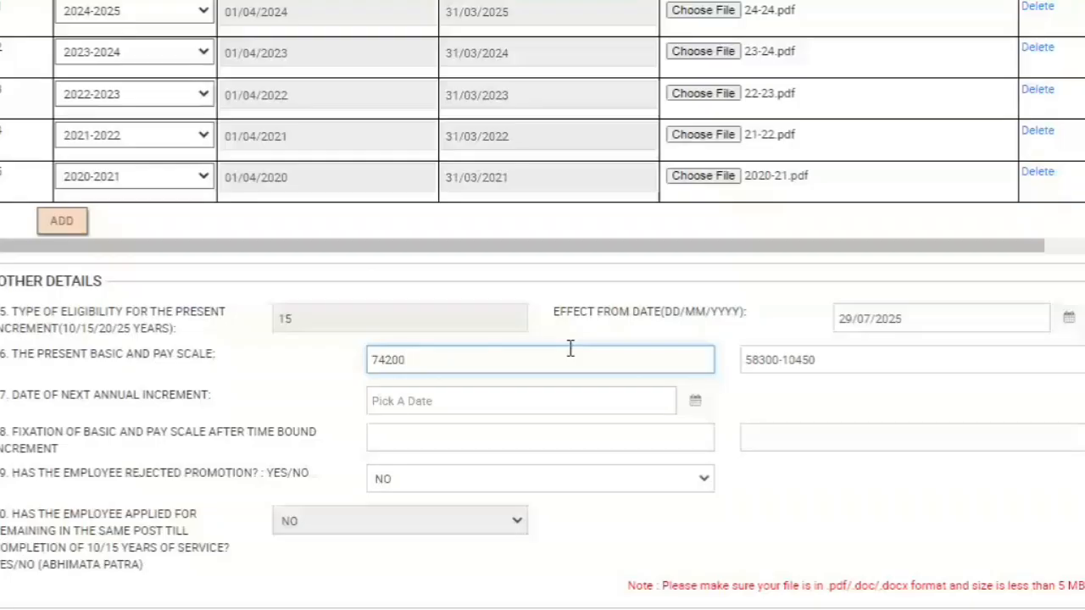
Set the date of next annual increment in item 17 to 29/07/2025.
left_click(567, 393)
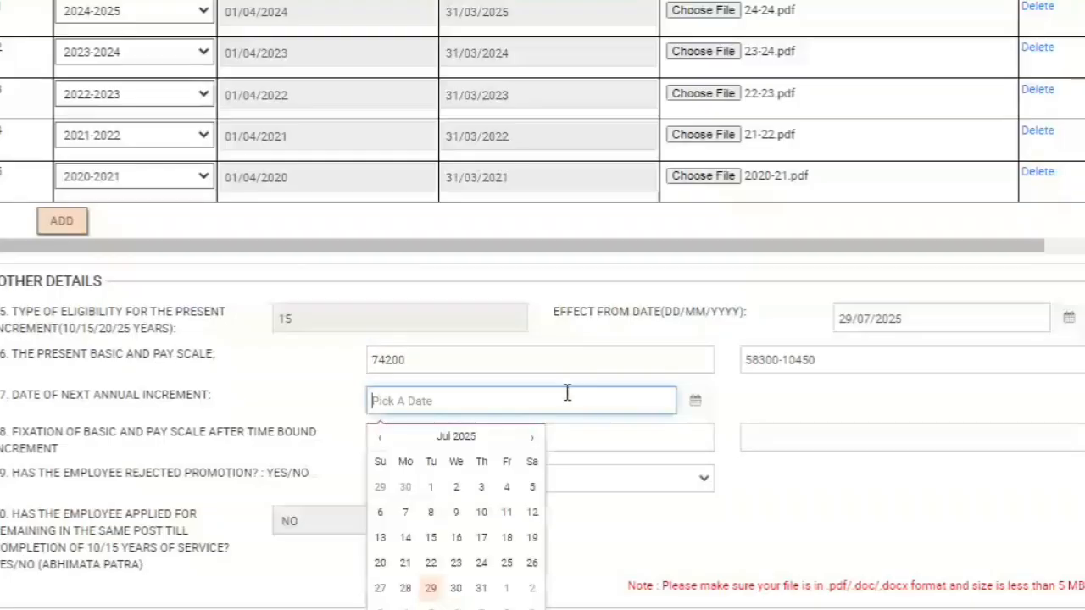
left_click(430, 590)
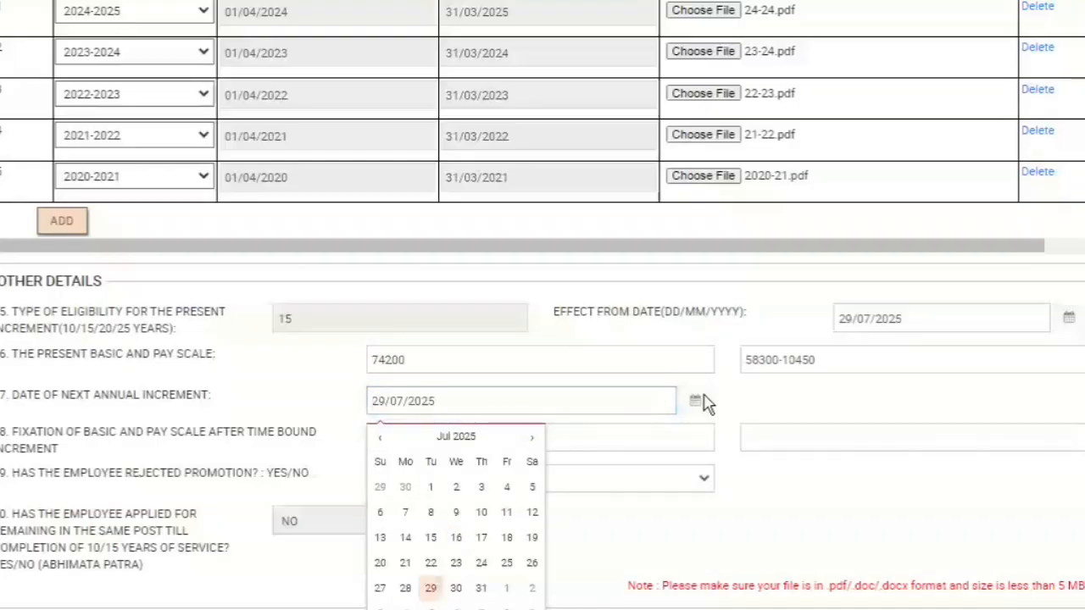
left_click(733, 408)
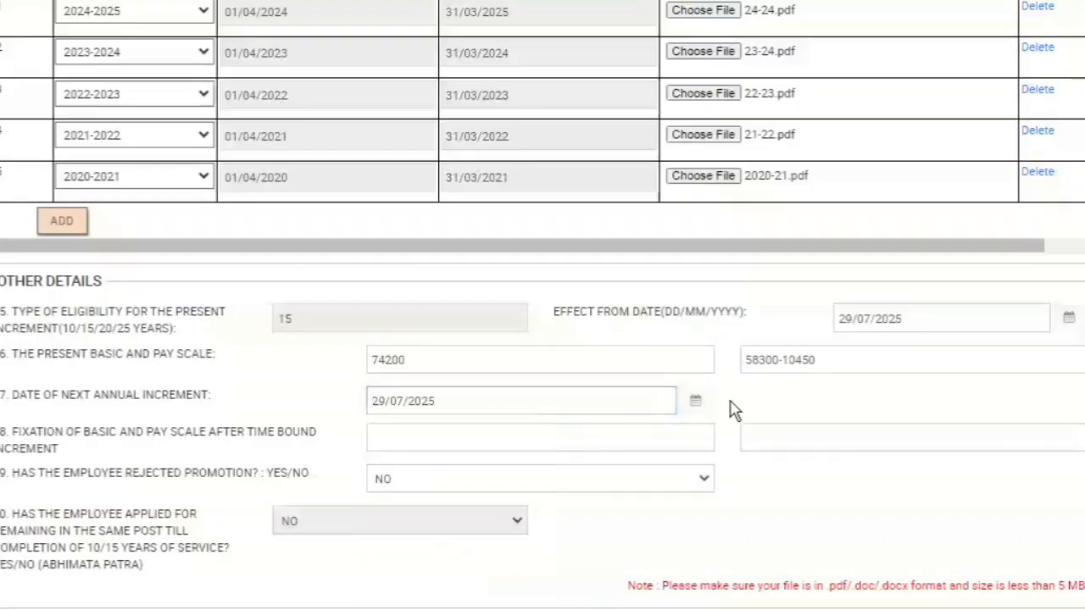
left_click(546, 440)
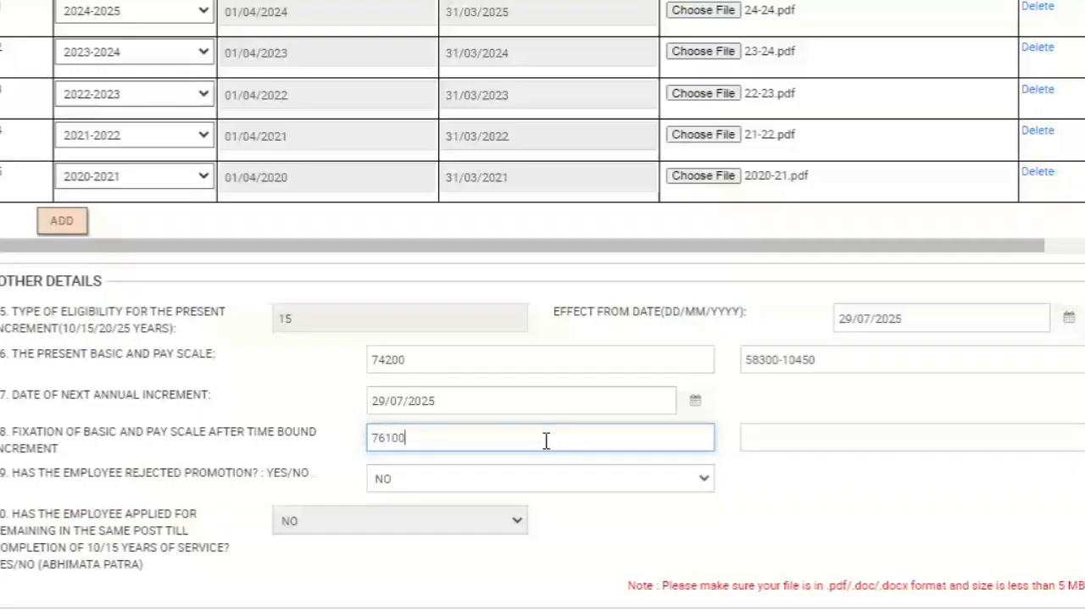
left_click(818, 441)
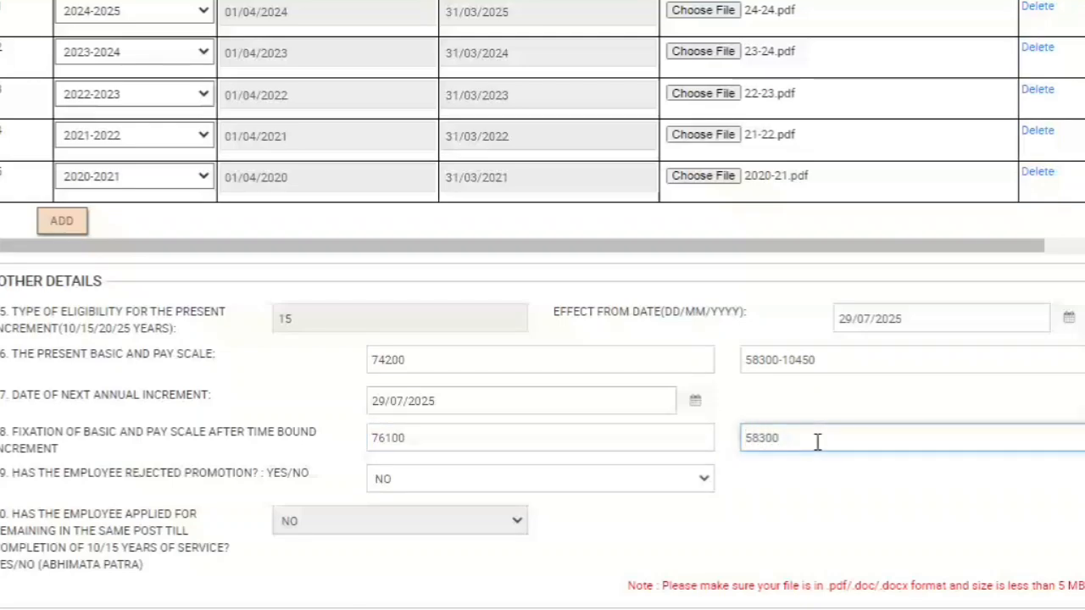
type("58300-107500")
left_click(591, 540)
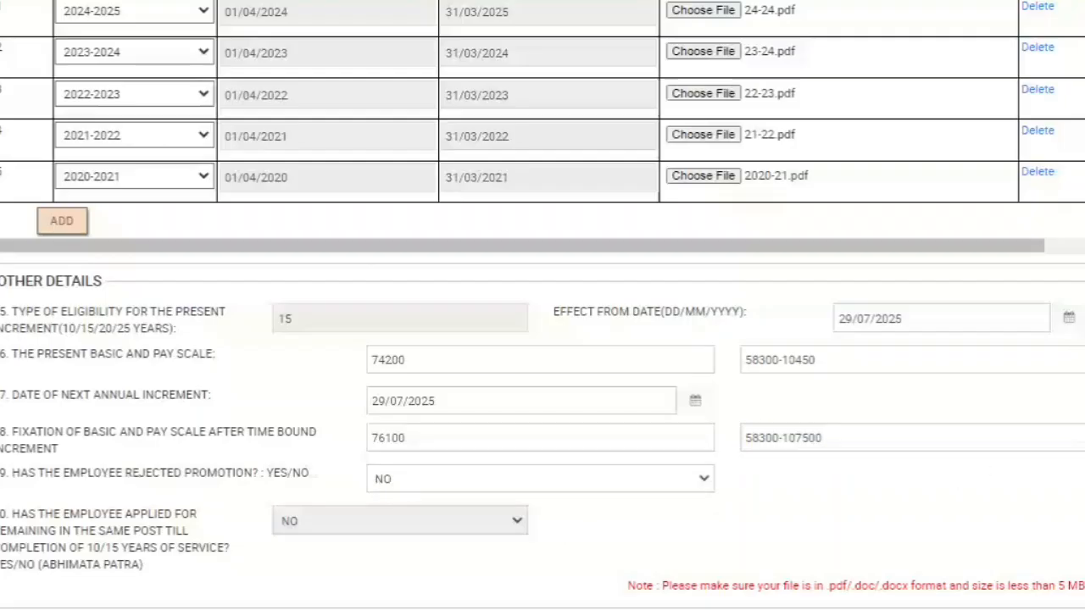
Review the completed Part-A form, then update it and confirm its submission.
scroll(542, 306, "down", 2)
scroll(543, 306, "up", 6)
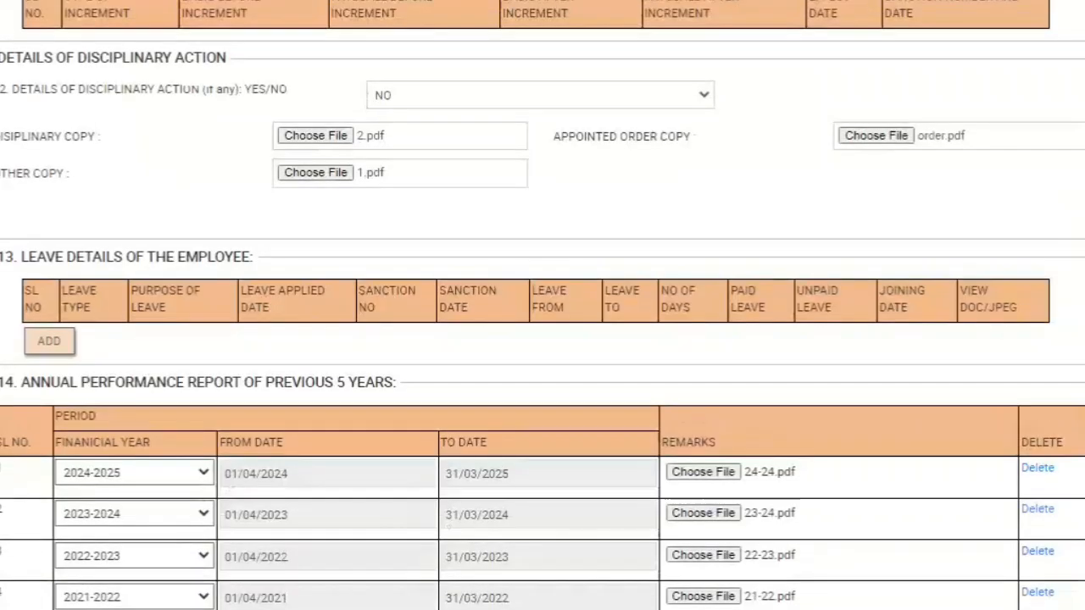
scroll(970, 556, "down", 7)
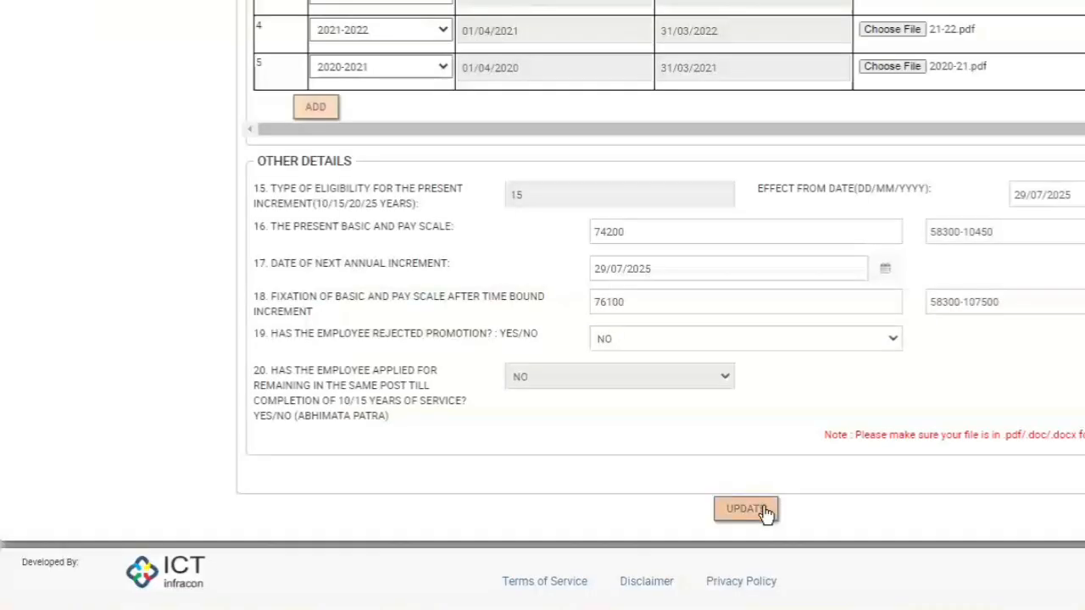
left_click(746, 510)
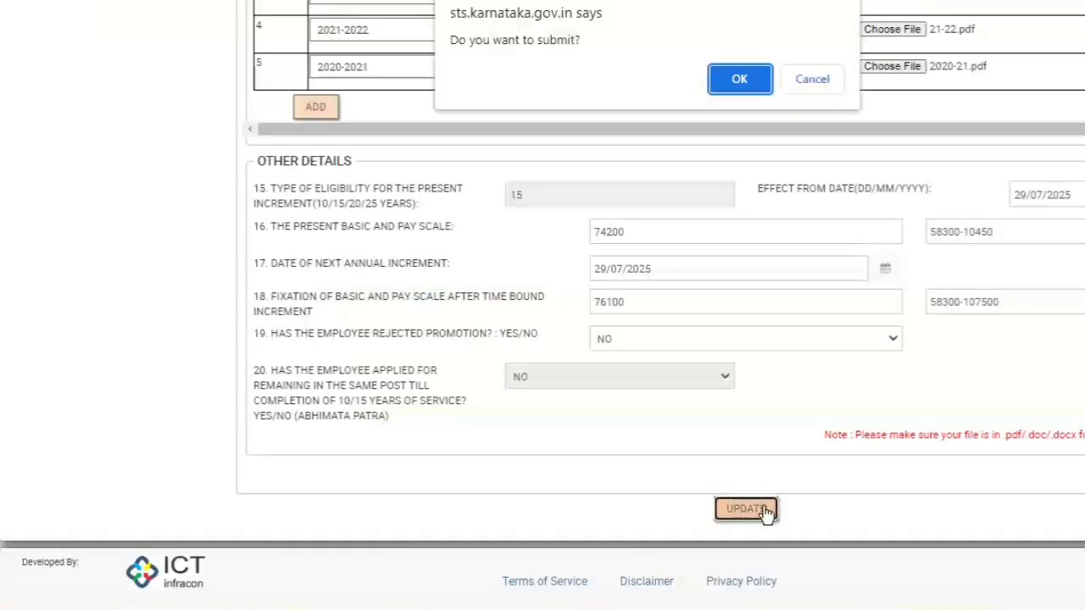
left_click(740, 79)
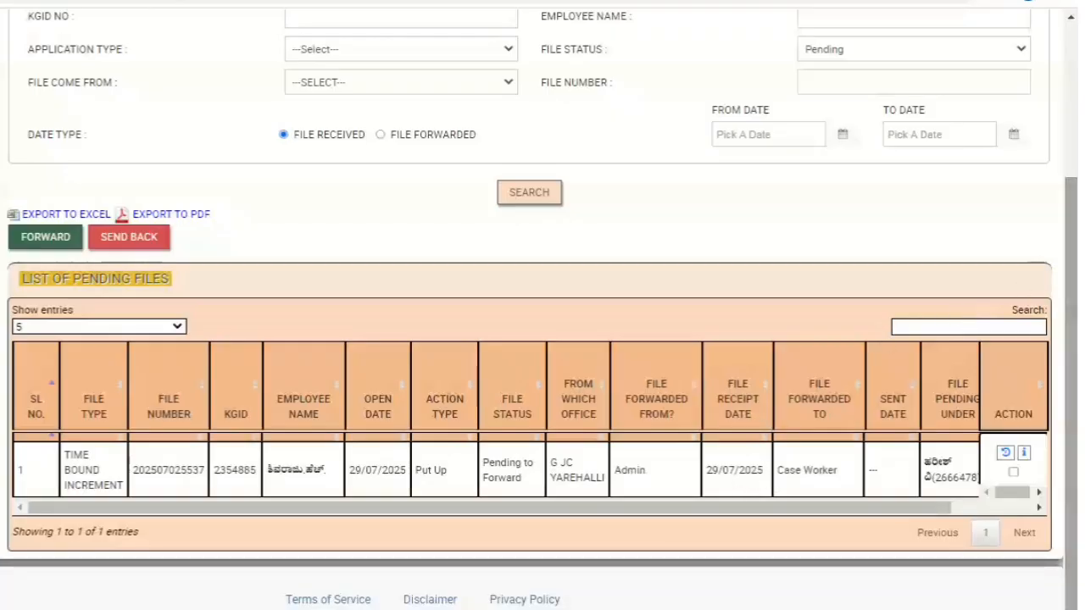
Select the pending time bound increment file for forwarding, with file number 1, office position G JC YAREHALLI and 4 days for action.
left_click(1012, 471)
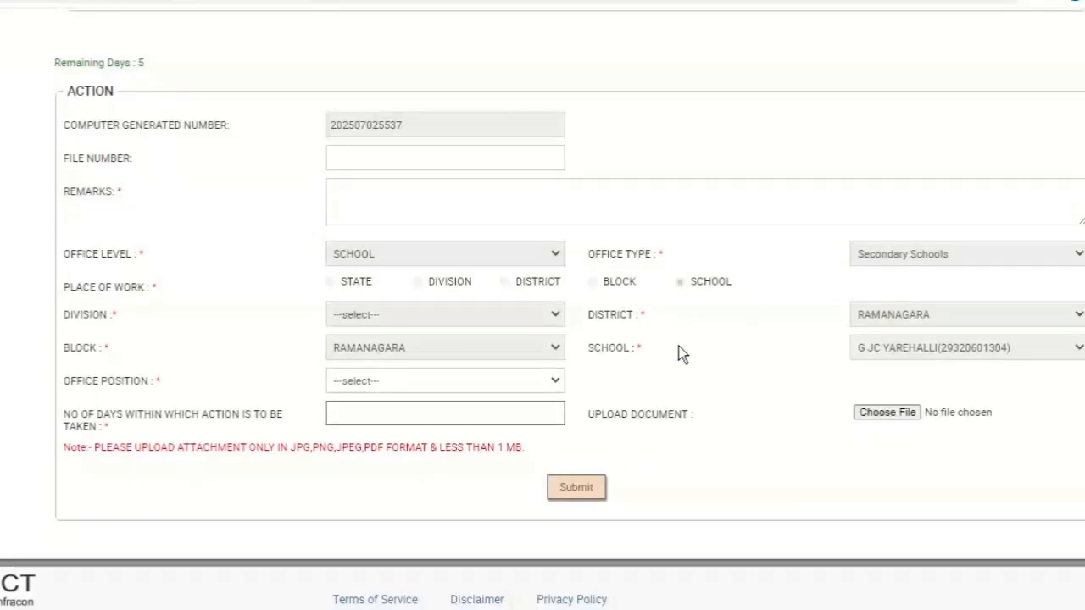
left_click(555, 379)
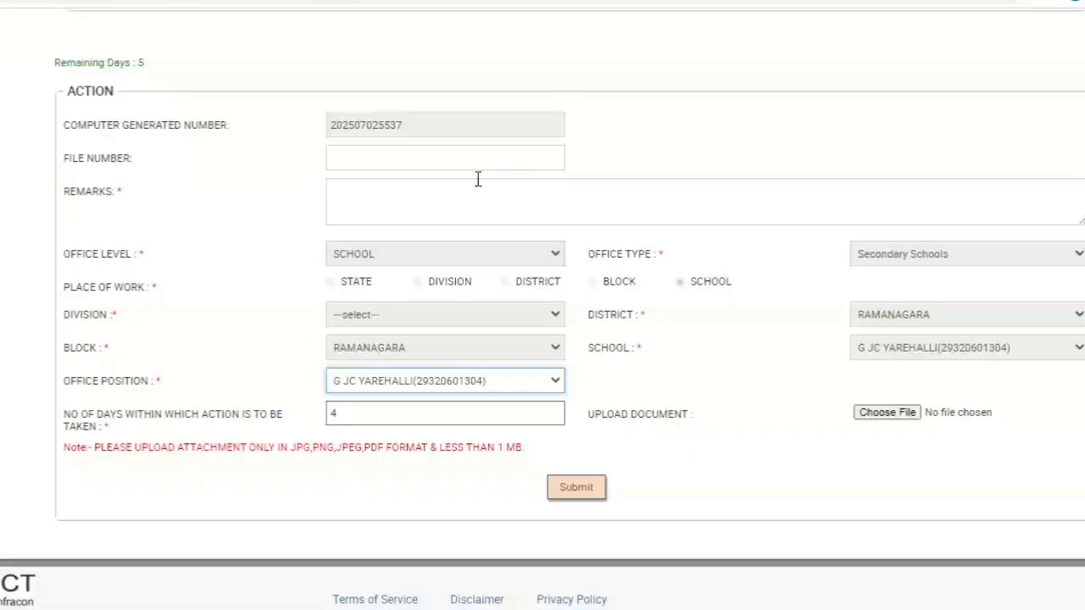
left_click(456, 155)
type("1")
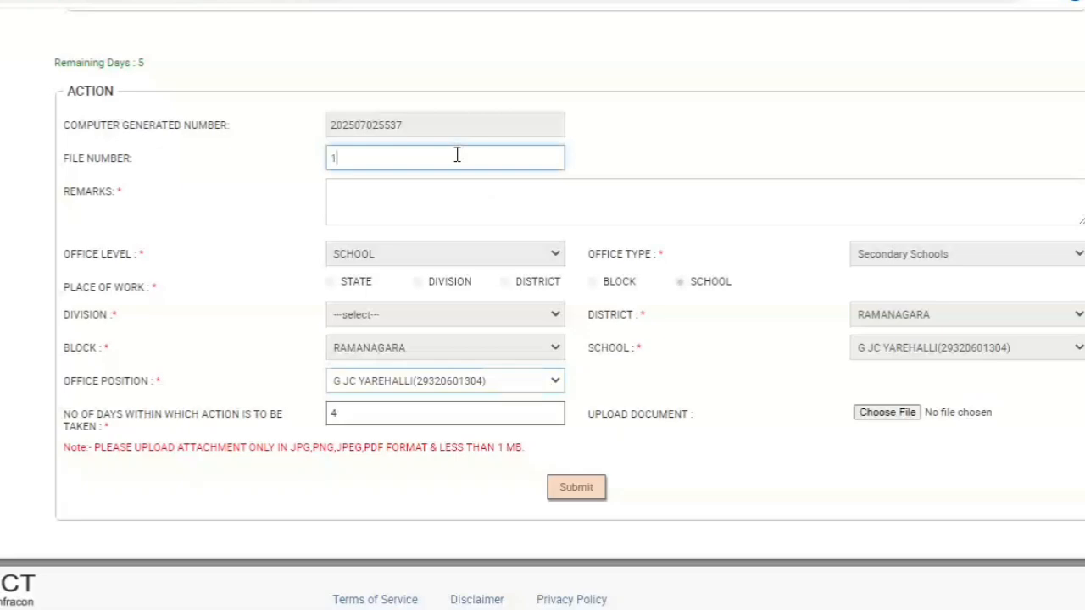
Enter "15 years time bond" as the remarks for the forwarded file.
left_click(412, 198)
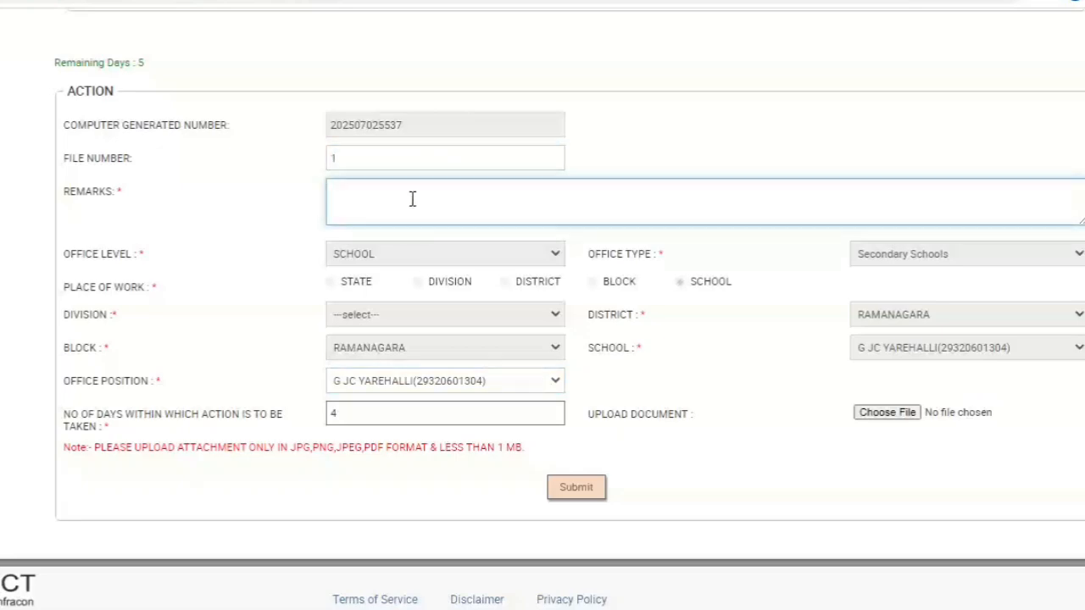
type("15 years")
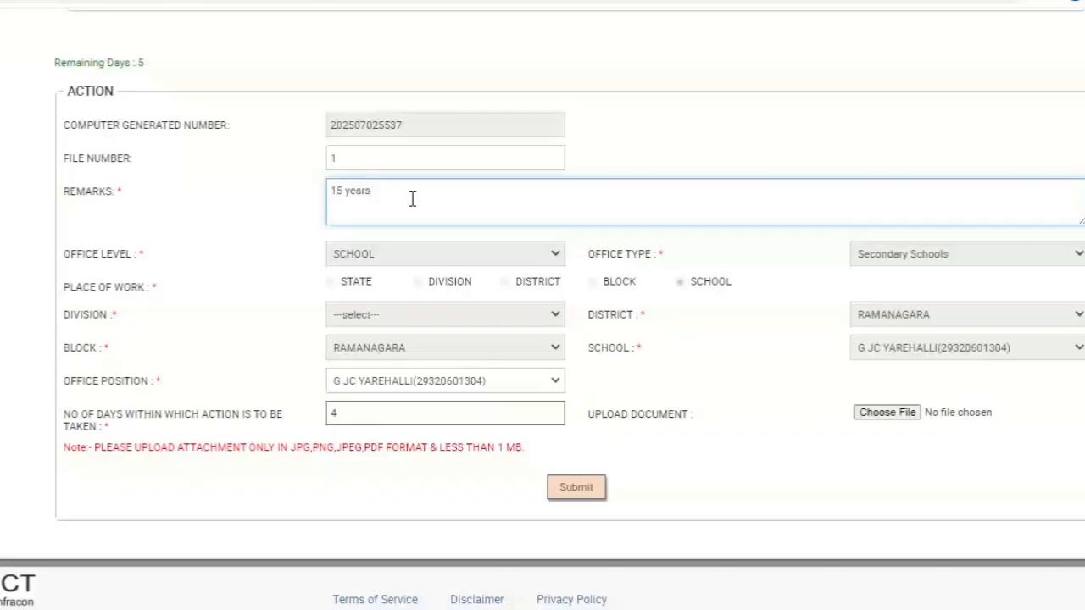
type(" time bond")
left_click(734, 370)
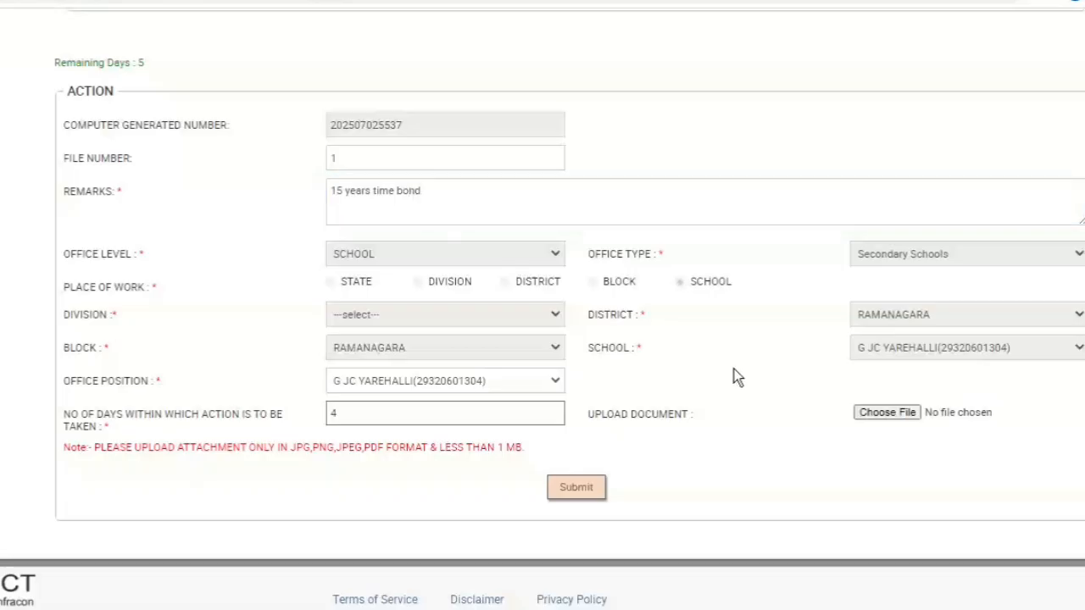
Attach request letter.pdf as the supporting document, then submit the file action and confirm it.
left_click(863, 417)
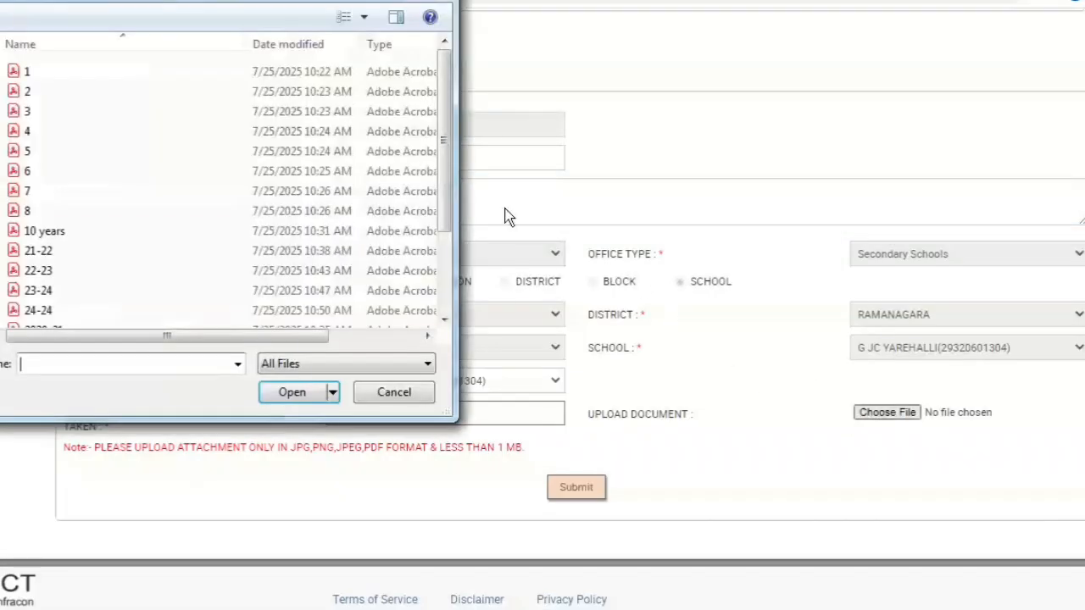
left_click_drag(443, 178, 450, 277)
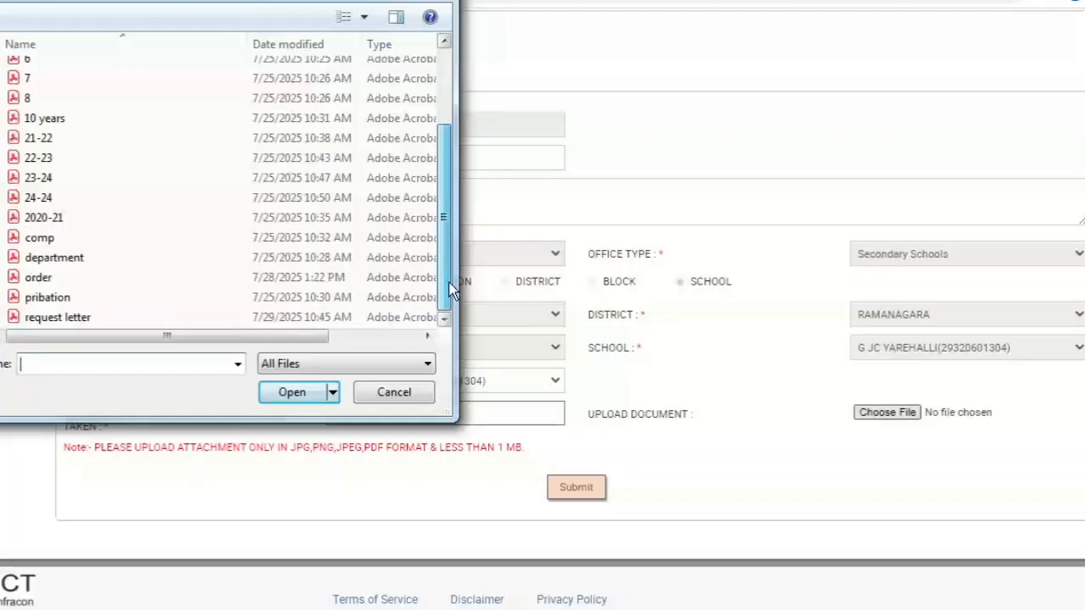
left_click(374, 317)
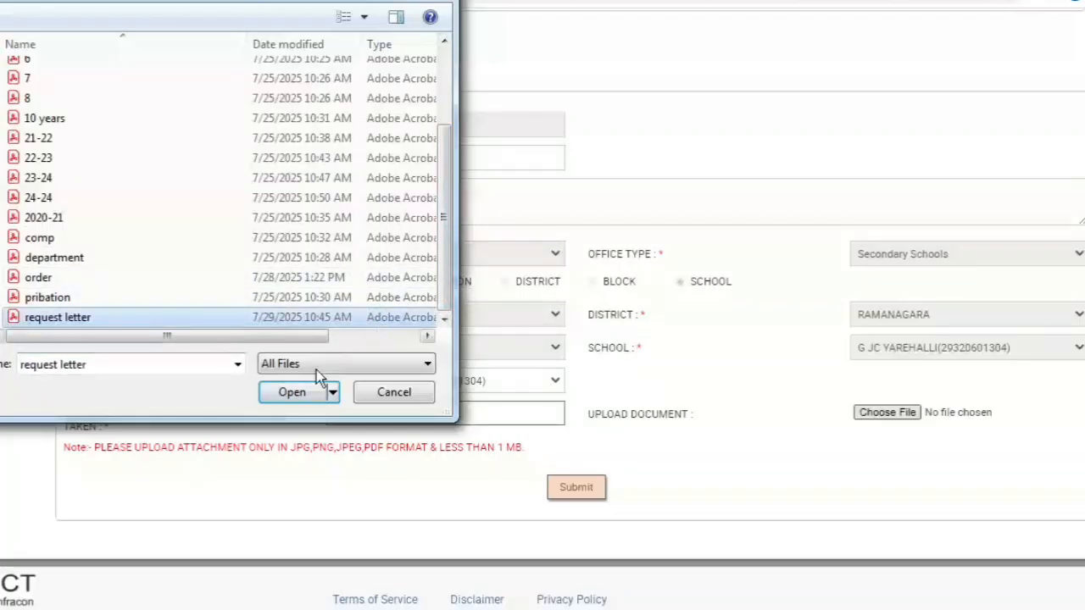
left_click(310, 395)
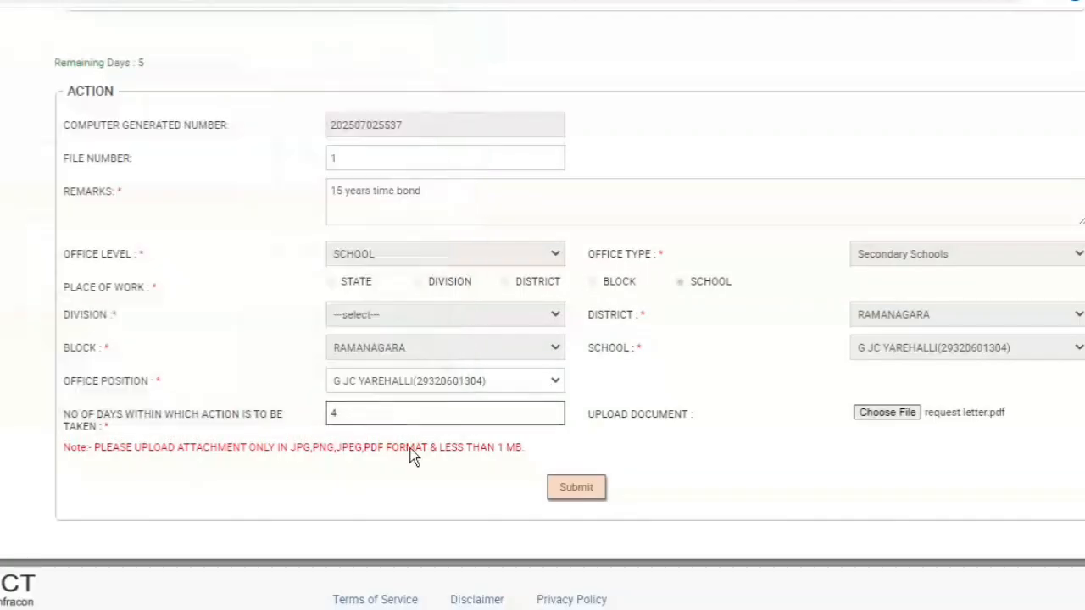
left_click(572, 497)
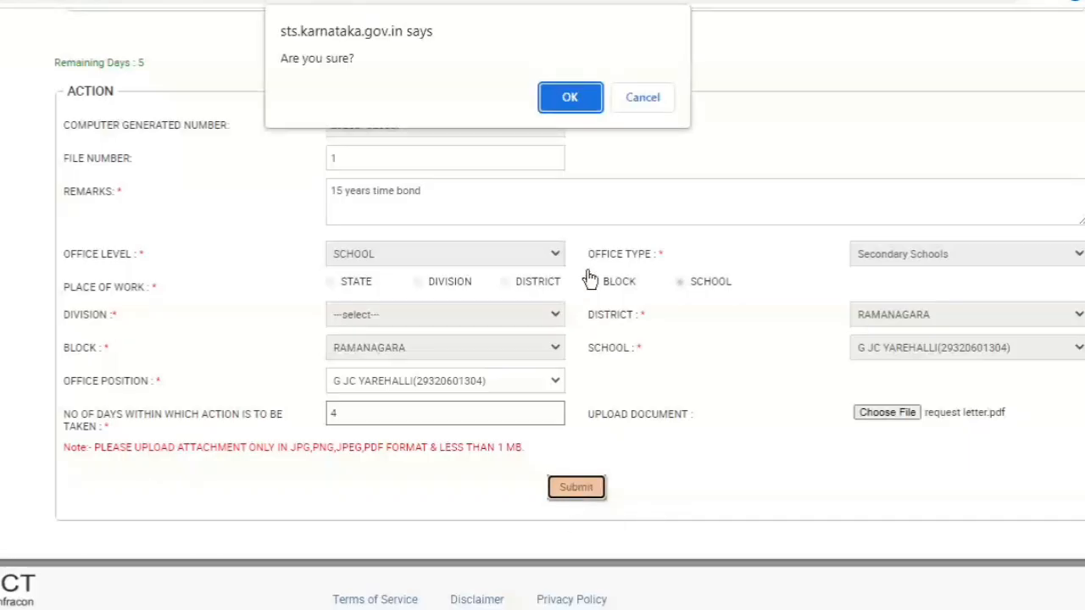
left_click(580, 107)
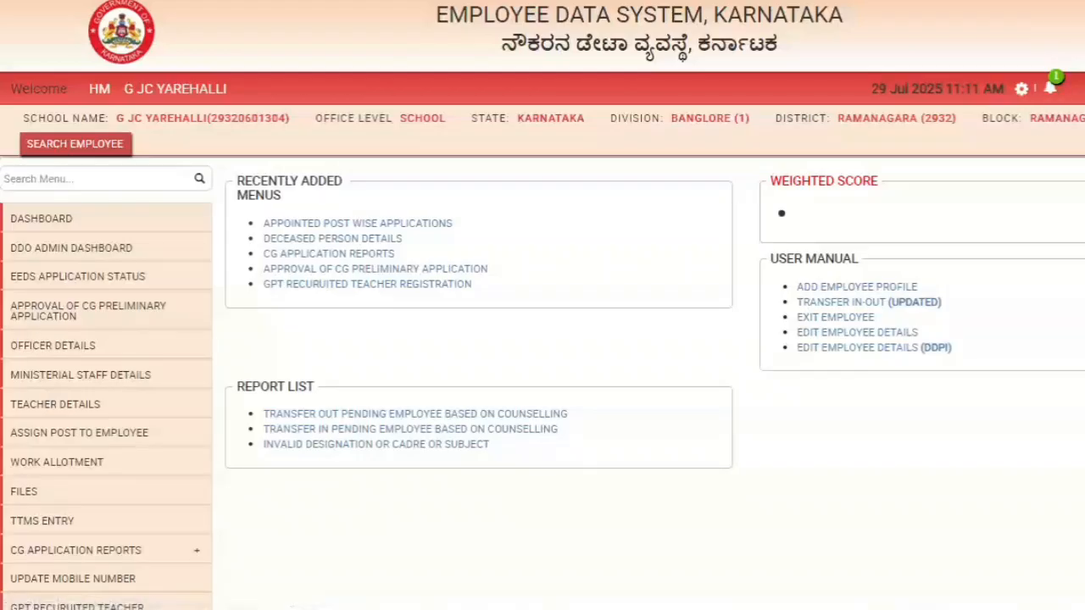
Open the list of pending files and select the time bound increment file for forwarding.
scroll(543, 339, "down", 3)
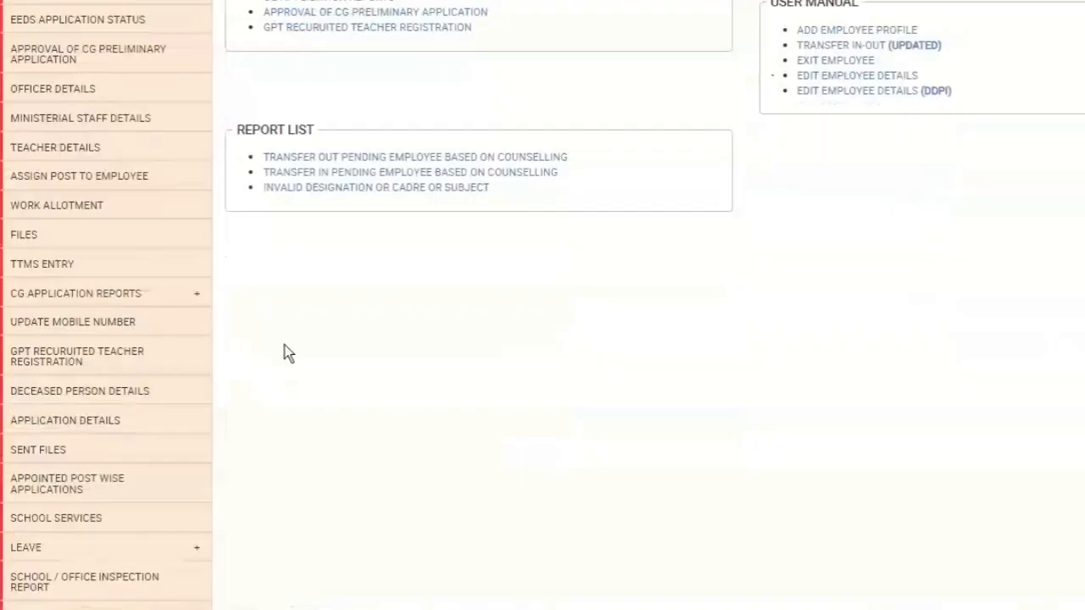
left_click(144, 246)
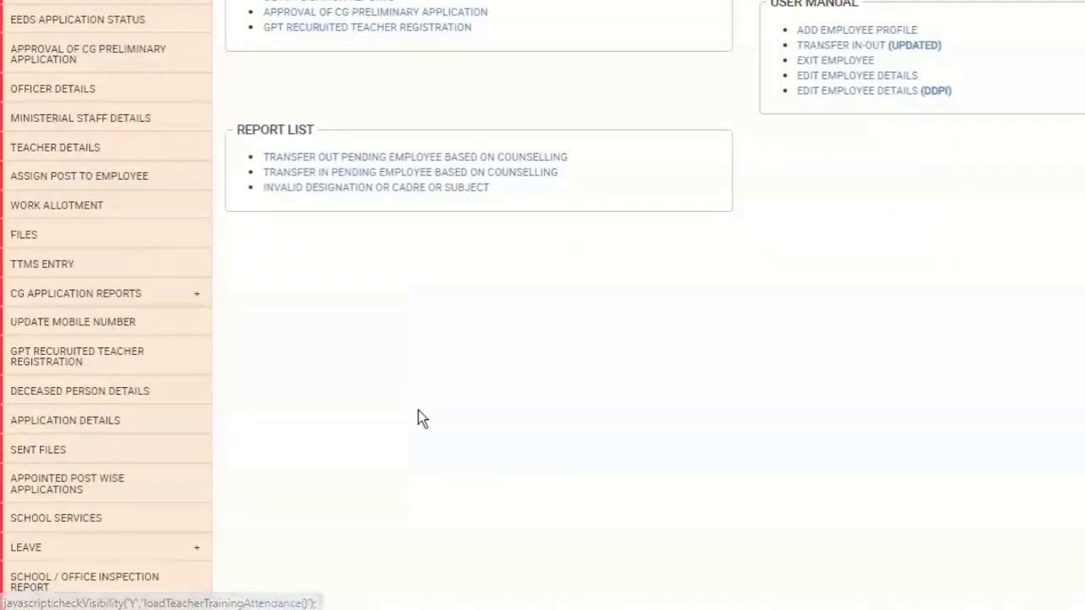
scroll(449, 432, "down", 3)
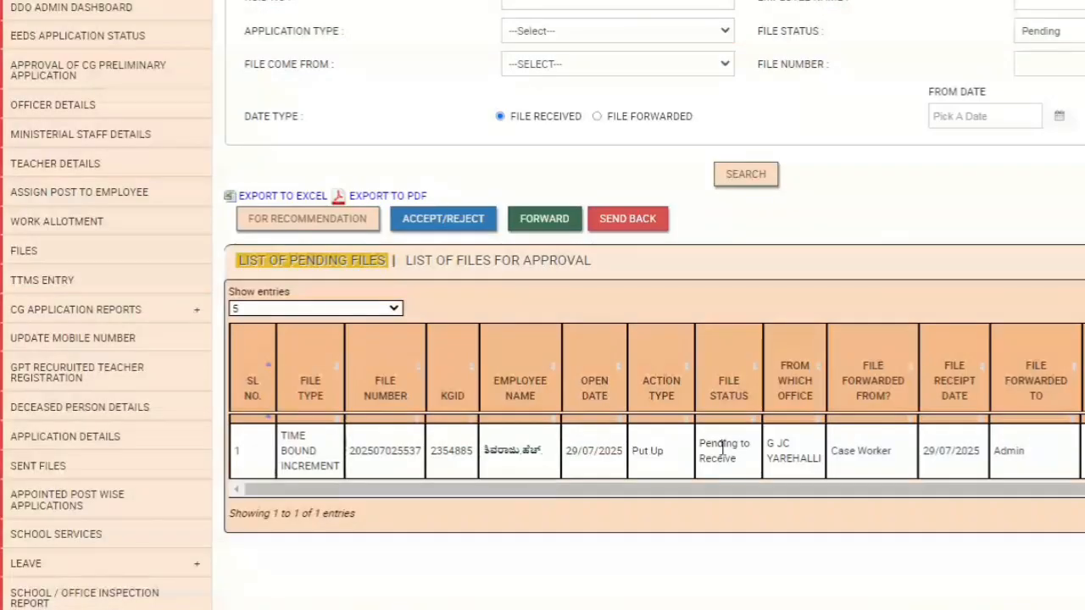
left_click_drag(850, 488, 951, 484)
left_click_drag(567, 459, 746, 458)
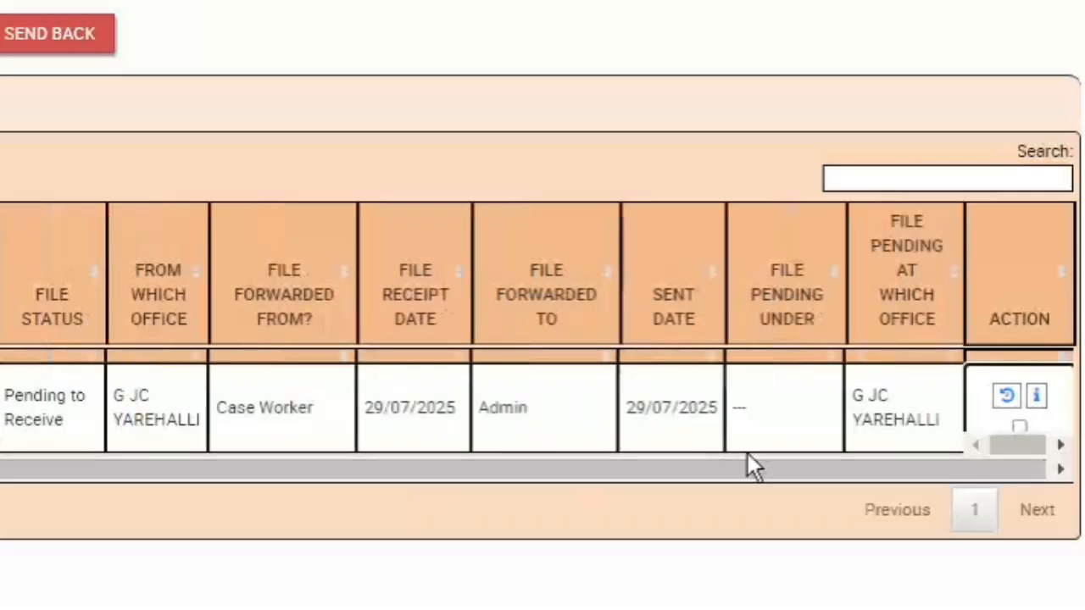
left_click(1021, 426)
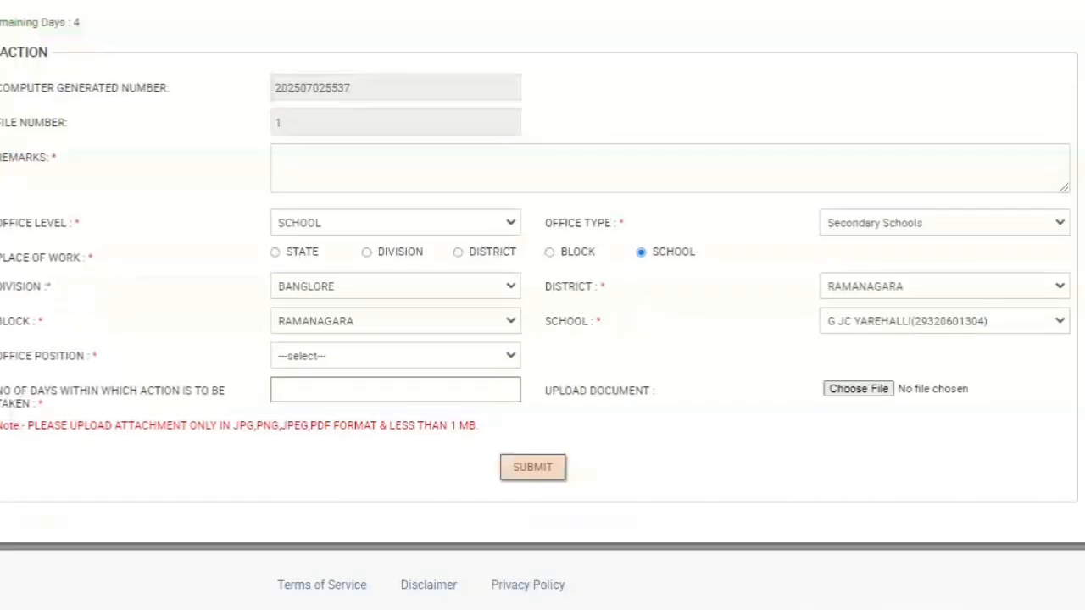
Review the file's departmental exams, service, increment, leave and performance report details, other details and the case worker's note.
scroll(542, 305, "up", 6)
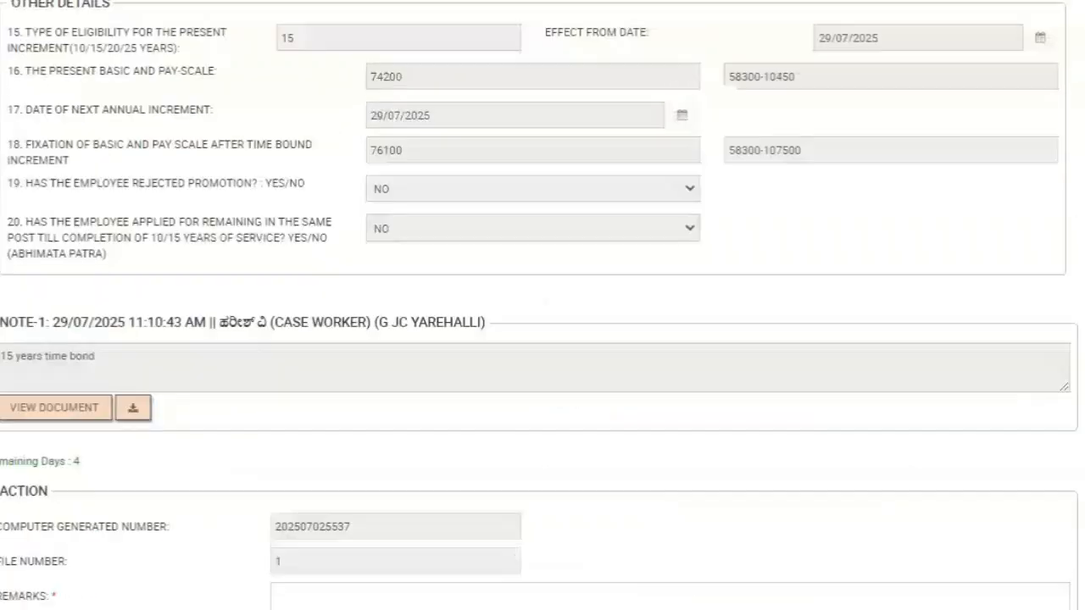
scroll(542, 305, "up", 3)
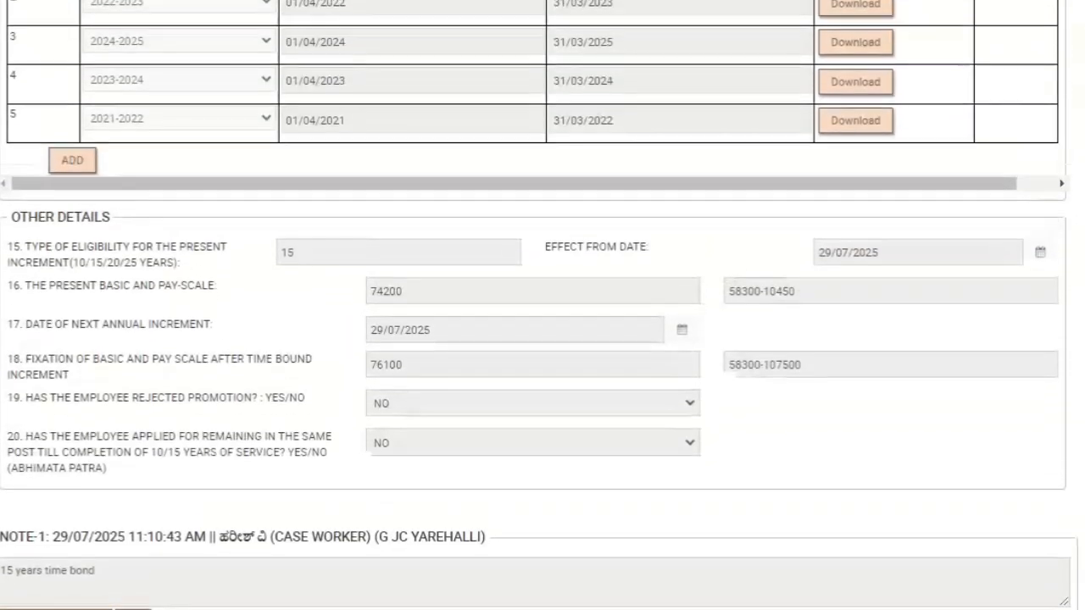
scroll(542, 305, "up", 5)
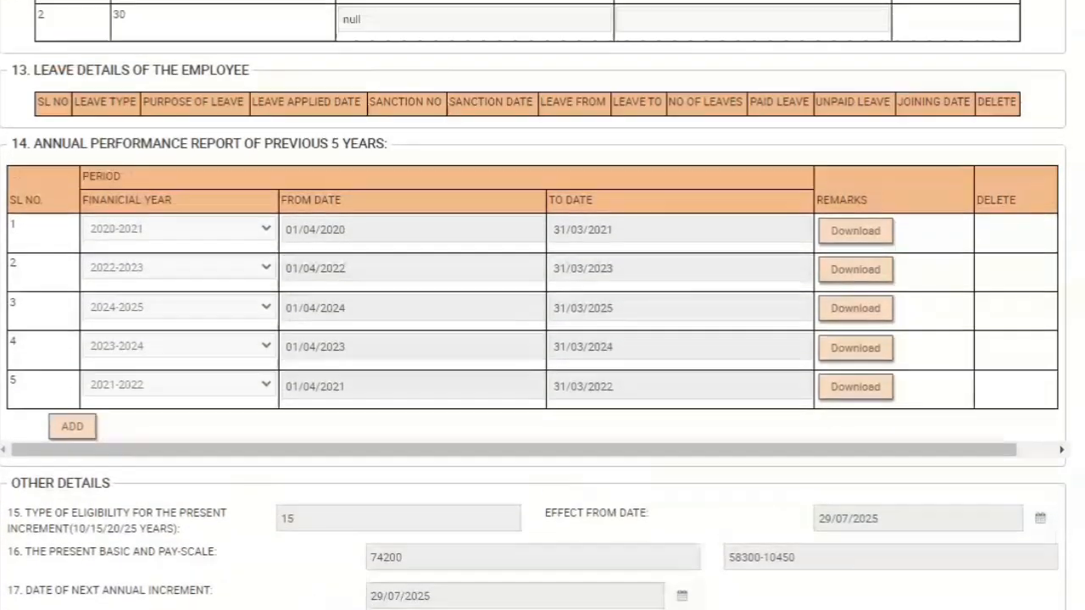
scroll(360, 205, "up", 6)
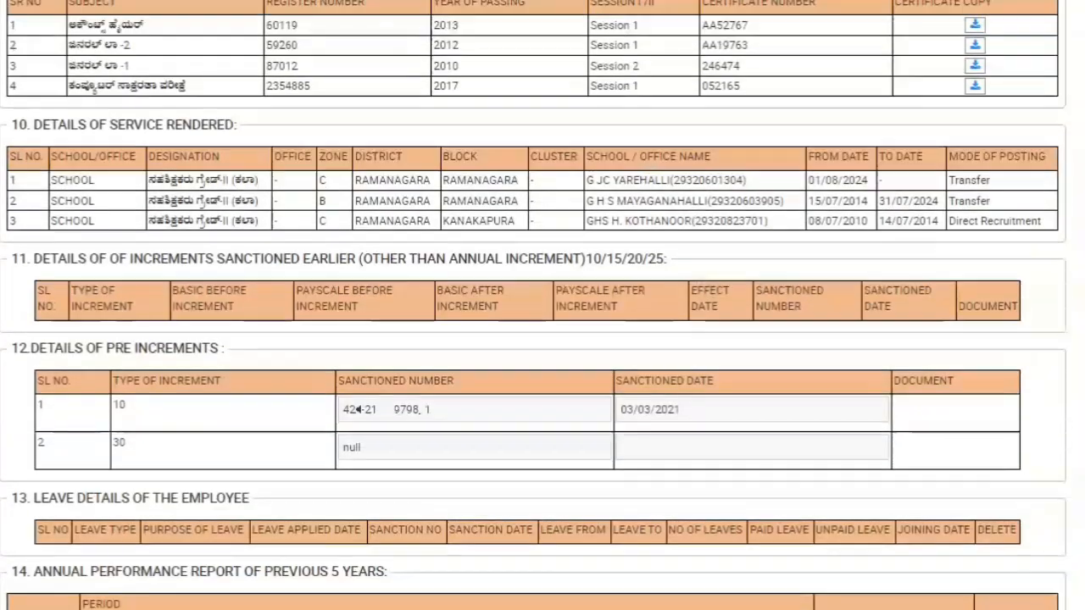
scroll(542, 305, "down", 10)
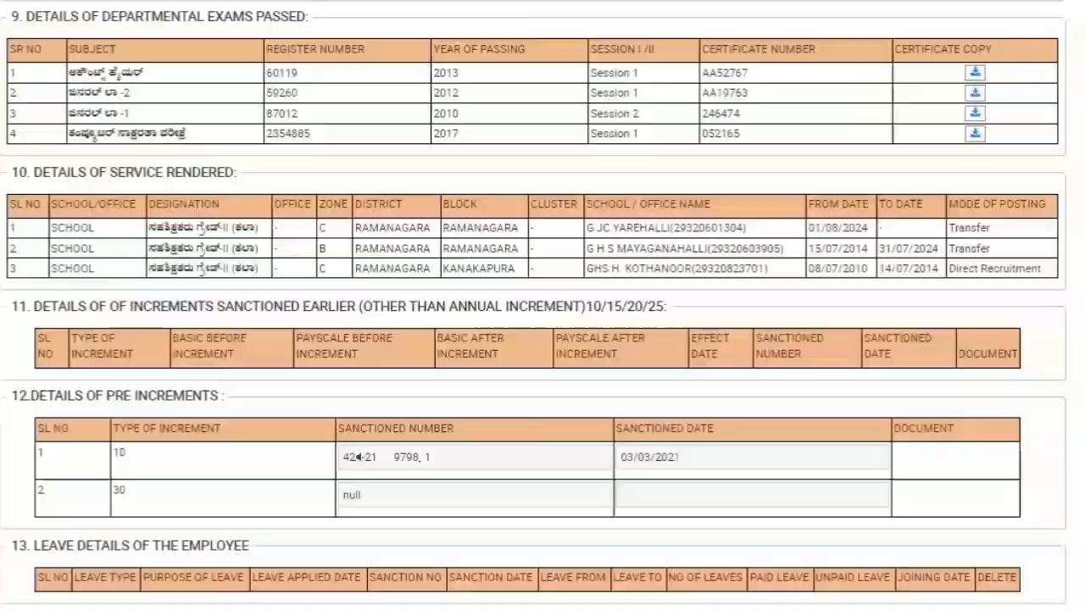
scroll(543, 305, "down", 7)
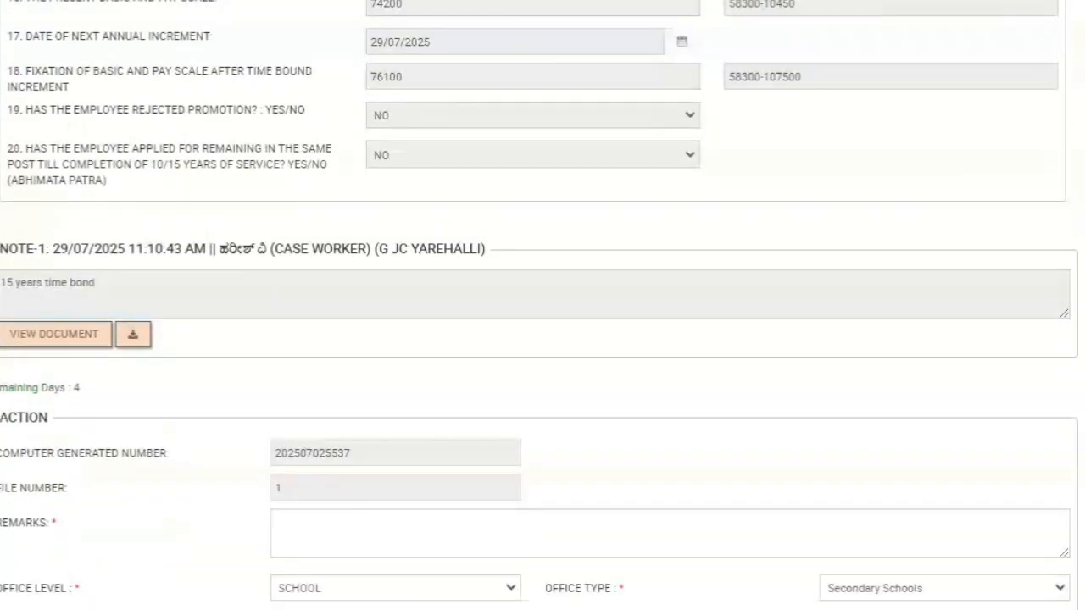
scroll(586, 232, "down", 1)
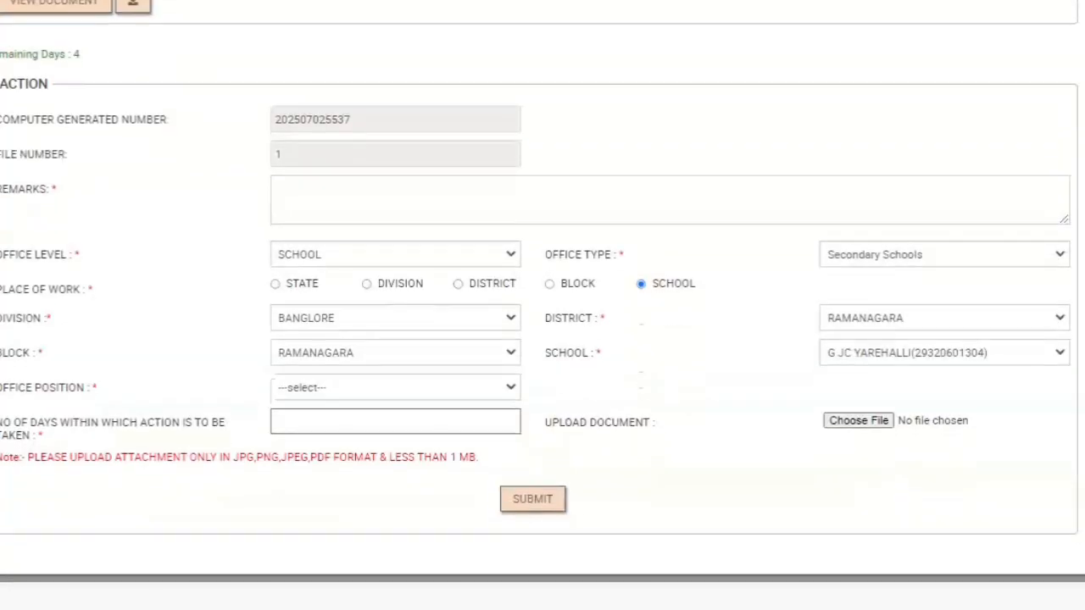
Enter "115 years time bond" as the remarks for the file action.
left_click(551, 203)
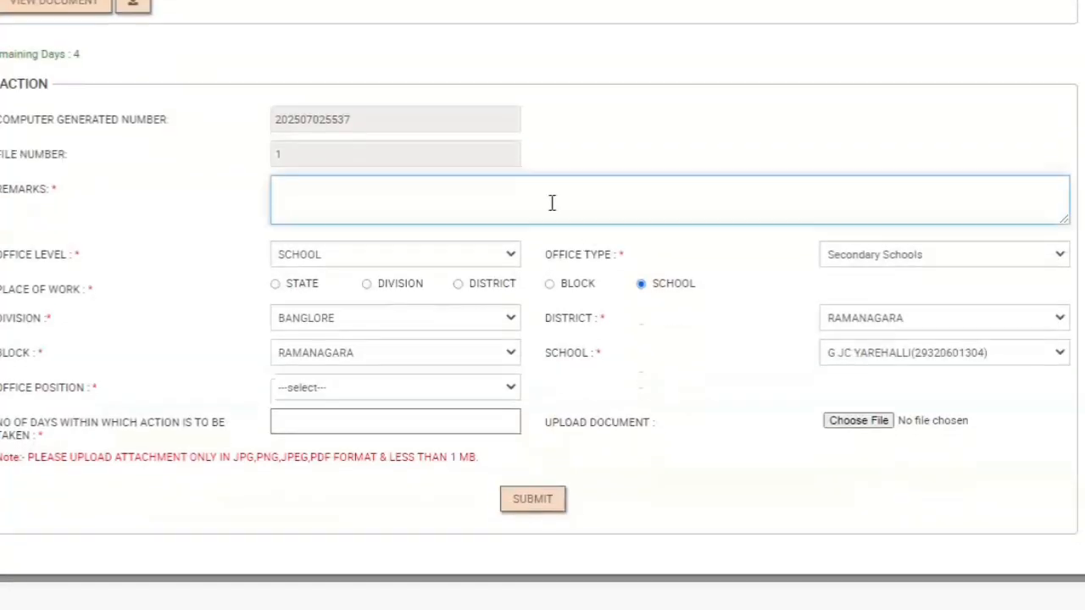
type("115 ye")
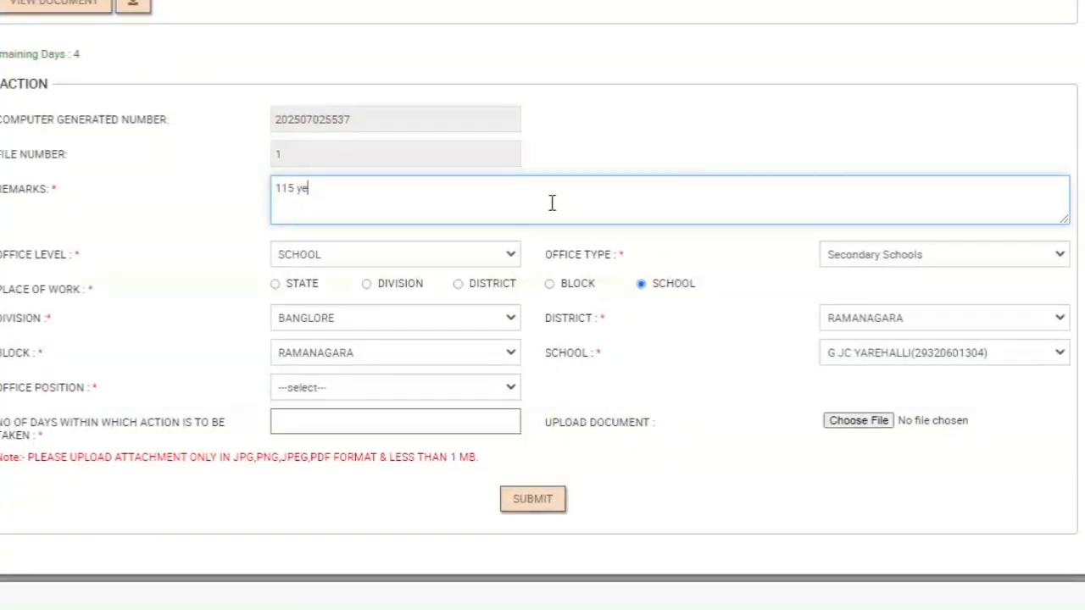
type("ars time bond")
left_click(680, 352)
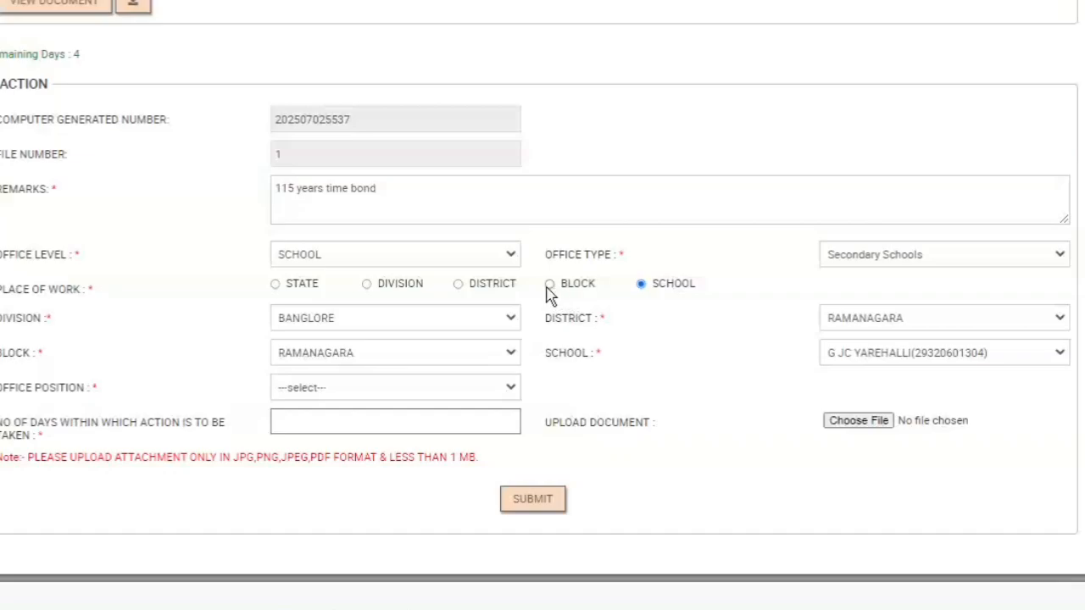
left_click(495, 256)
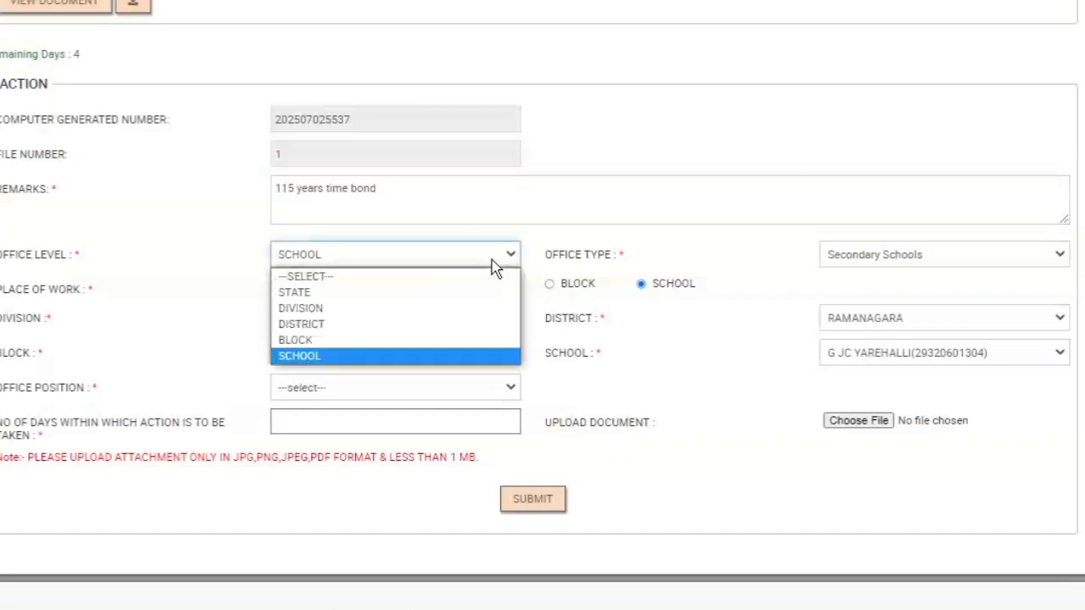
left_click(491, 260)
left_click(870, 253)
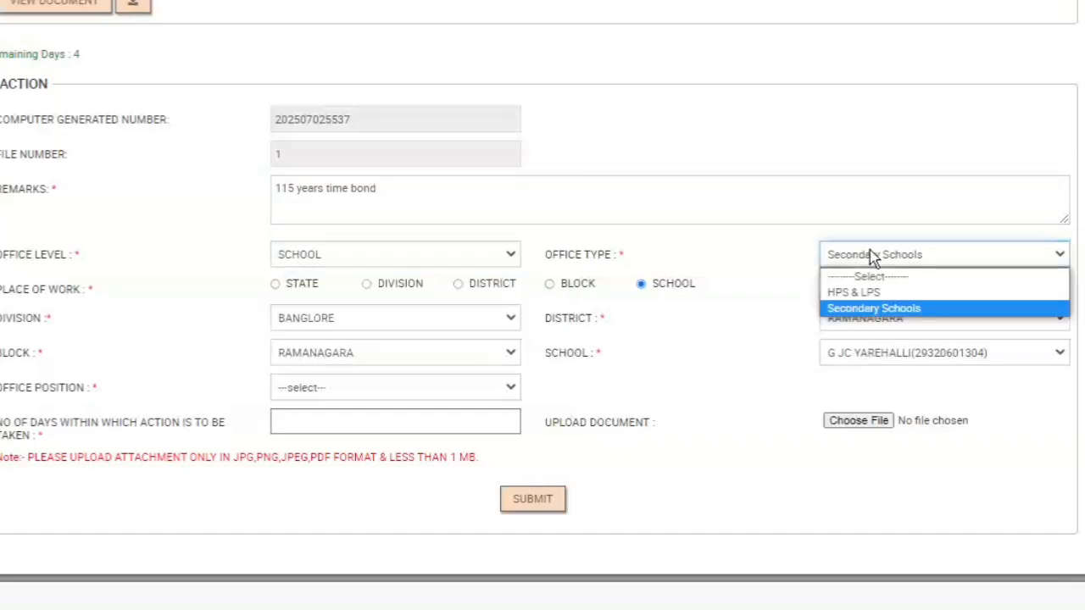
left_click(882, 314)
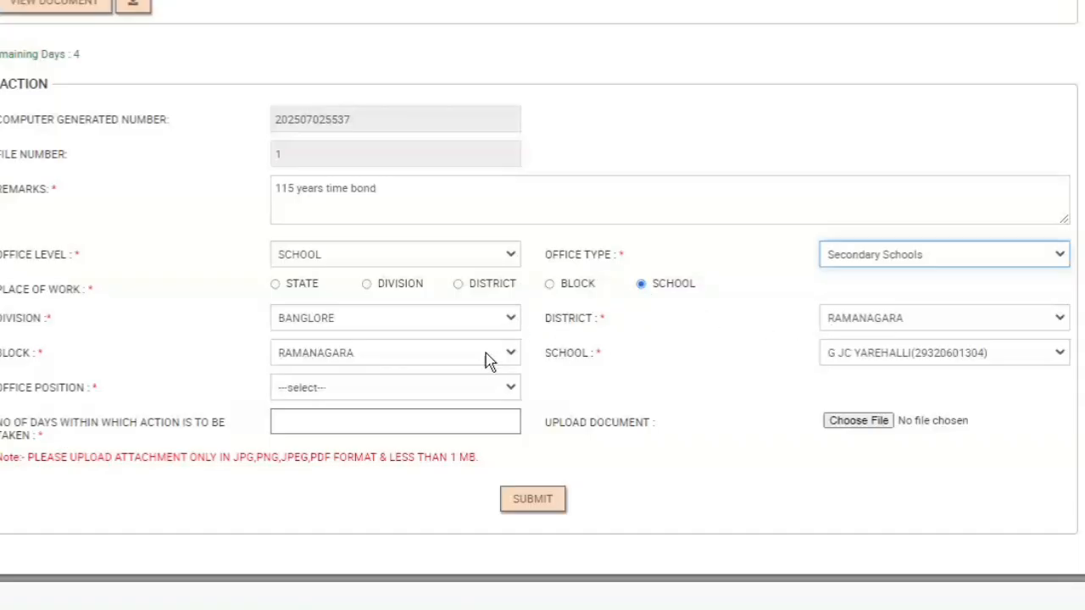
left_click(898, 354)
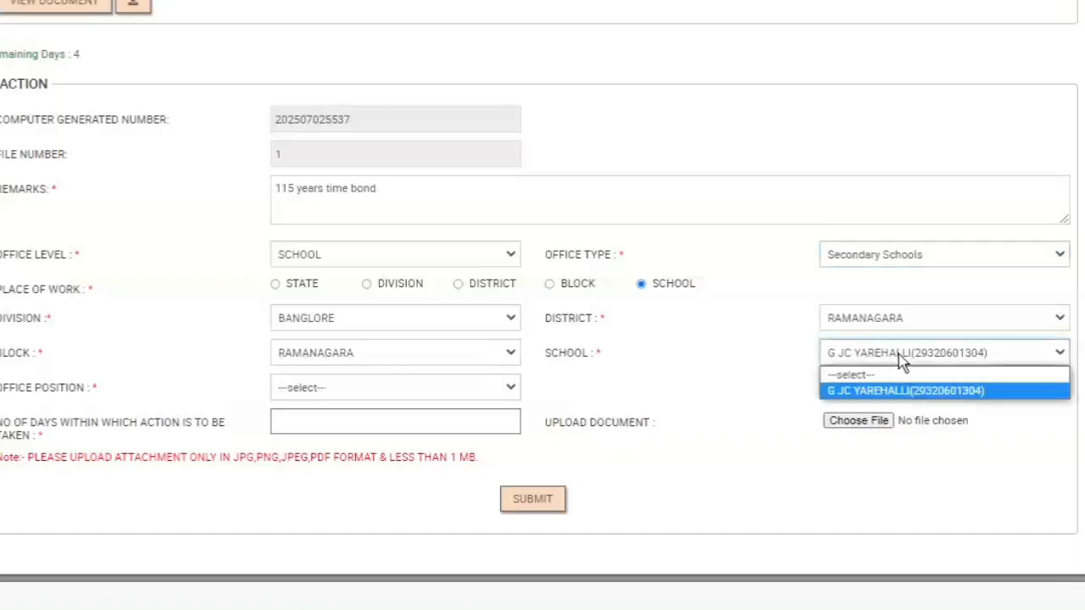
left_click(901, 360)
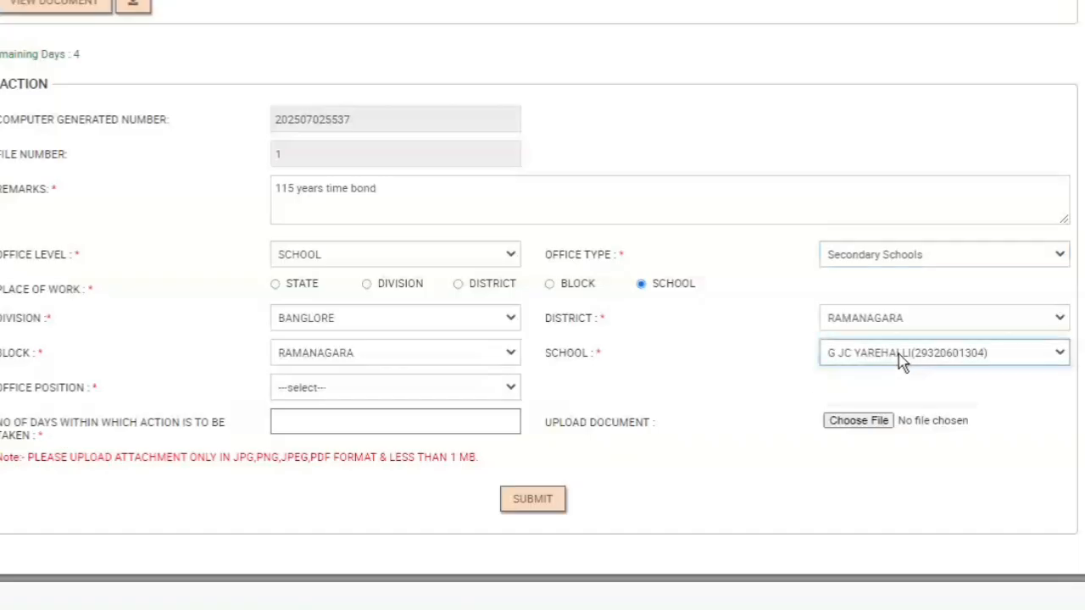
Set the place of work to BLOCK, with office type BEO Office and division BANGLORE.
left_click(550, 284)
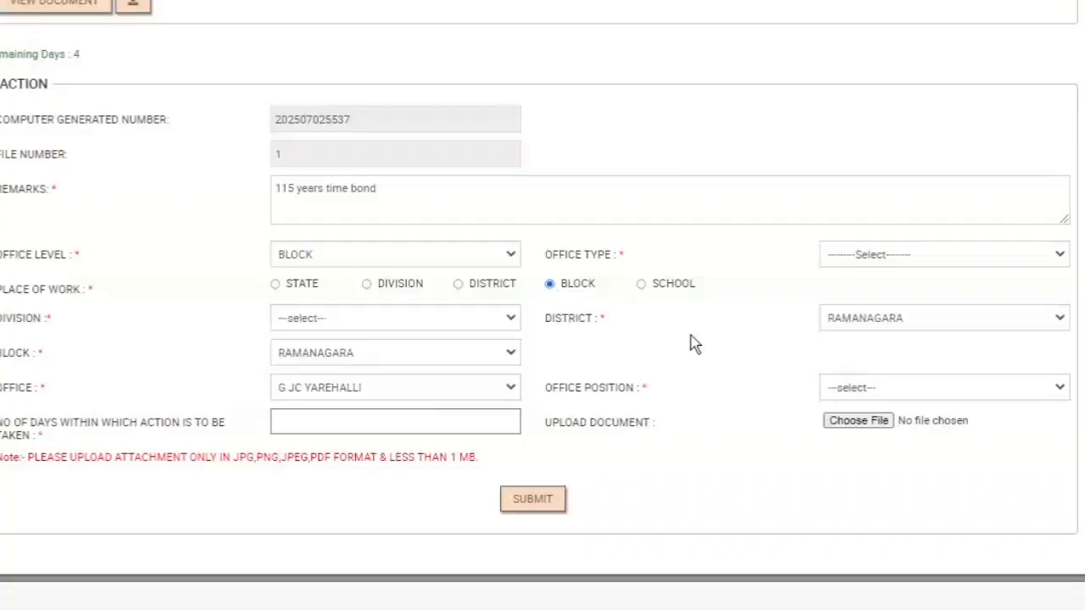
left_click(893, 259)
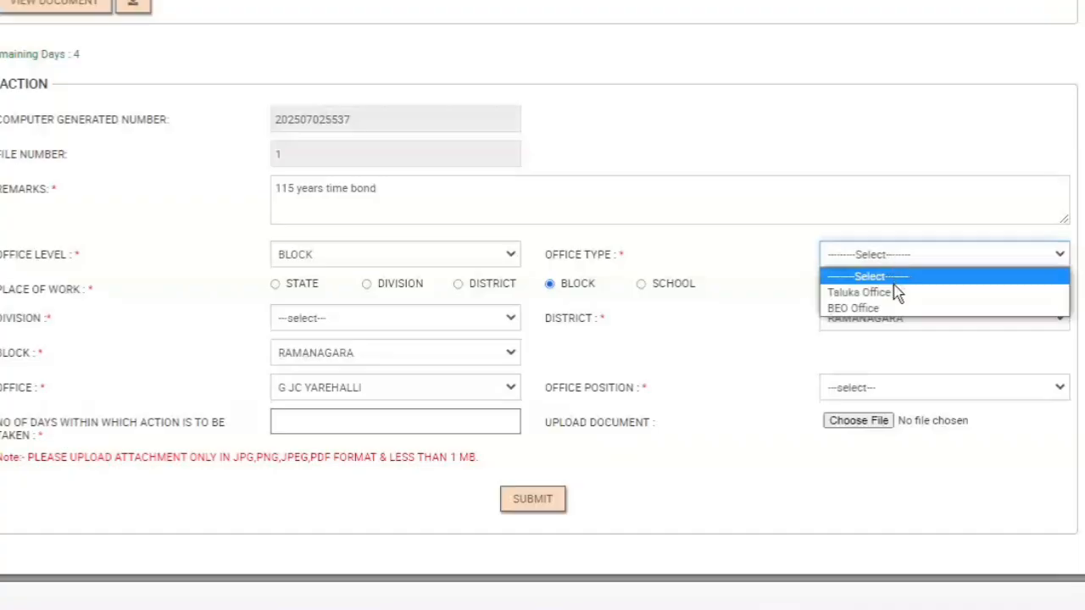
left_click(897, 308)
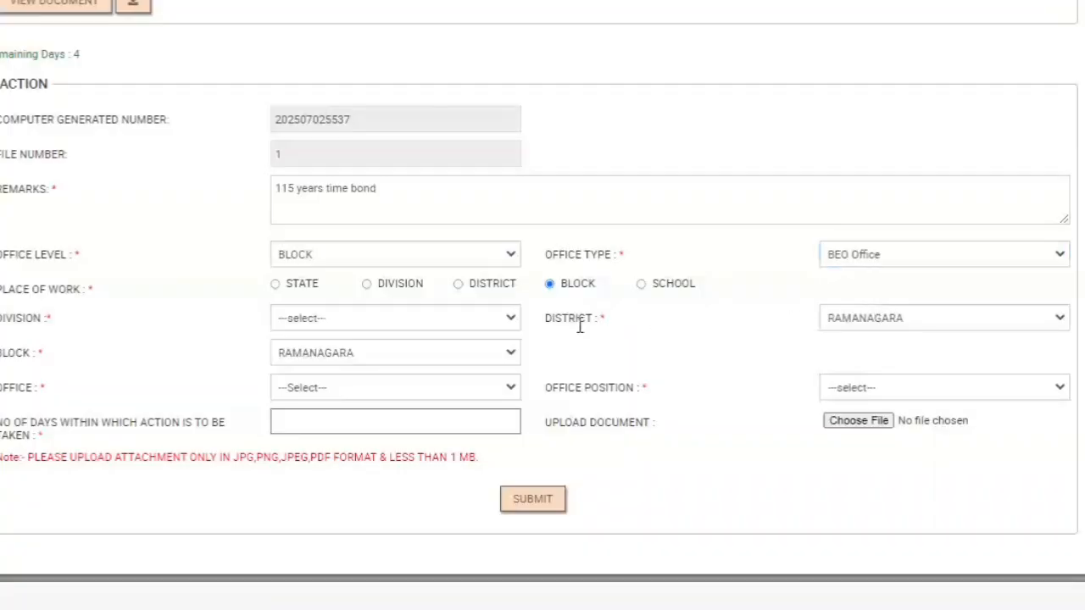
left_click(508, 320)
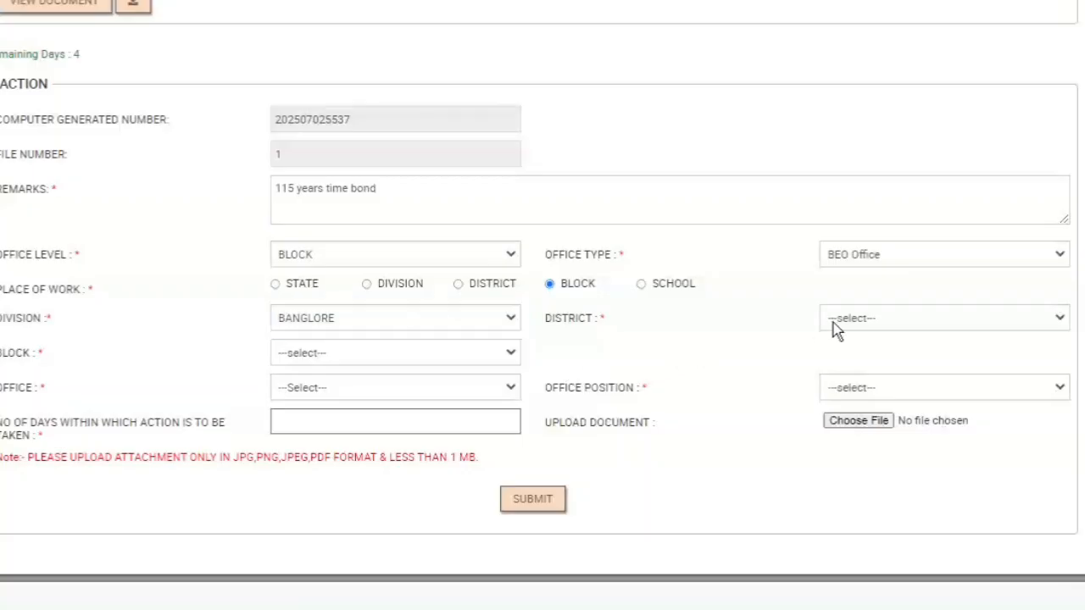
left_click(835, 322)
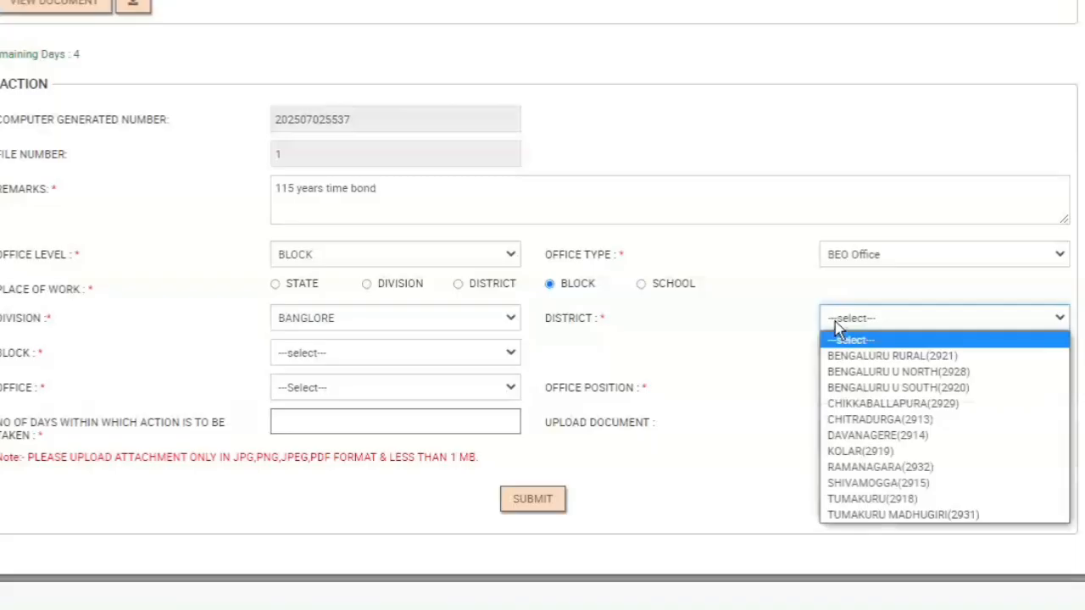
left_click(879, 387)
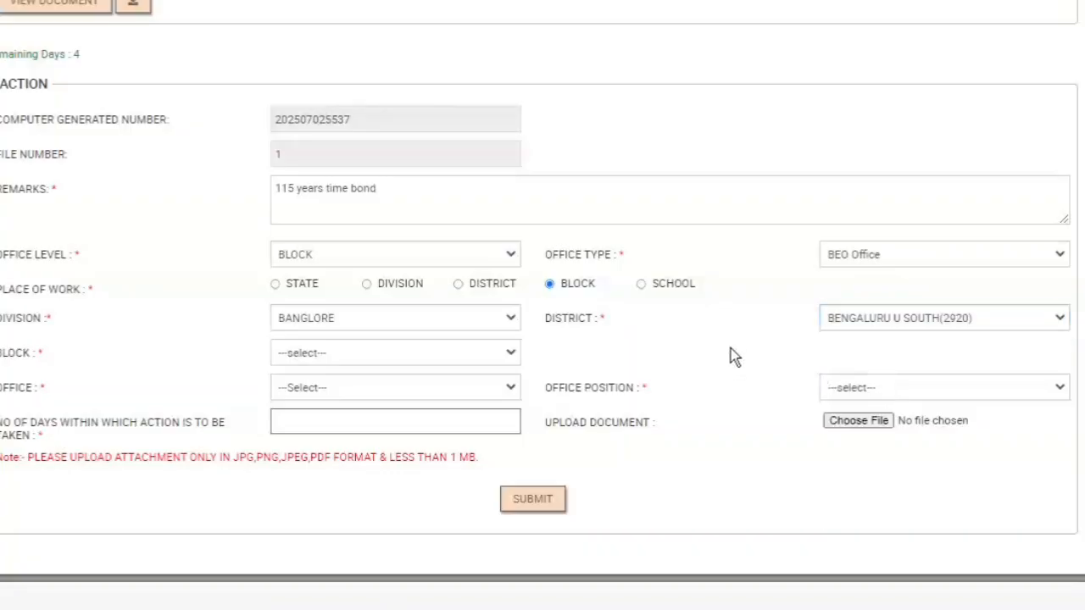
left_click(507, 359)
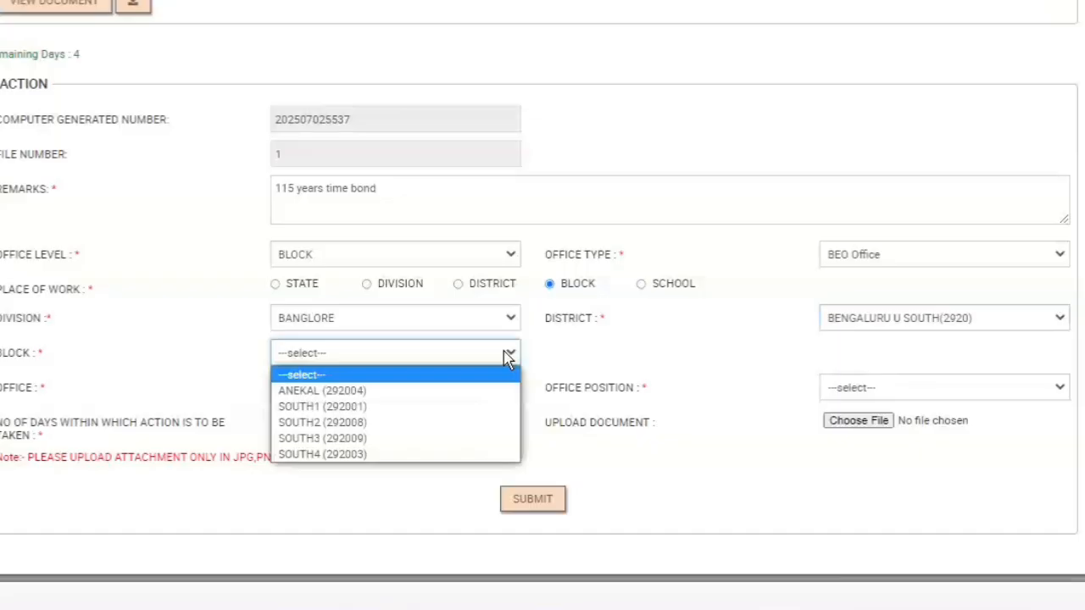
left_click(568, 360)
Set the district to RAMANAGARA(2932) and the block to RAMANAGARA (293206).
left_click(874, 326)
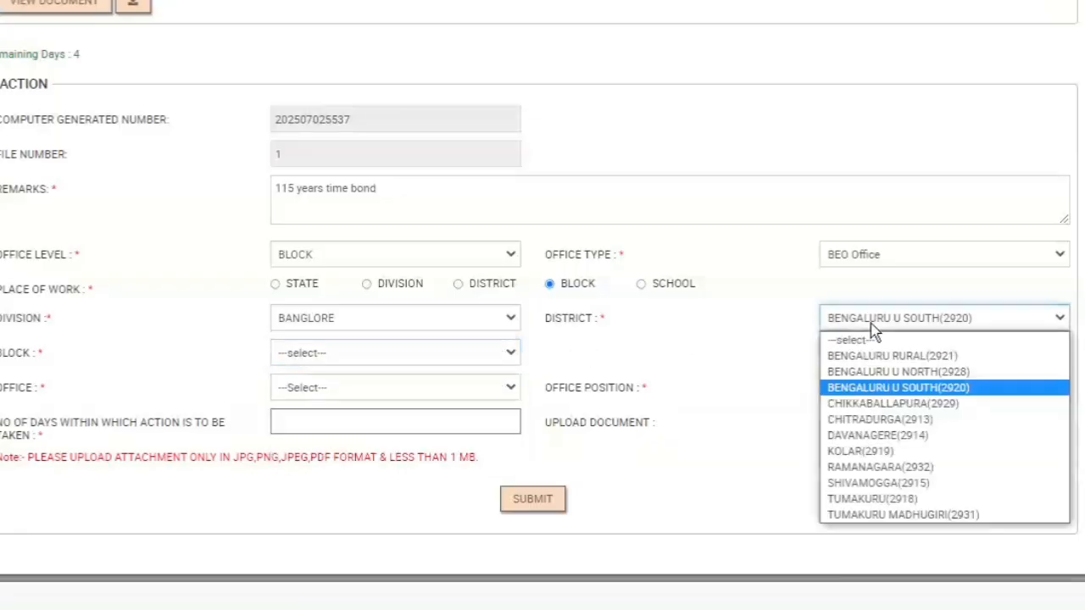
left_click(909, 468)
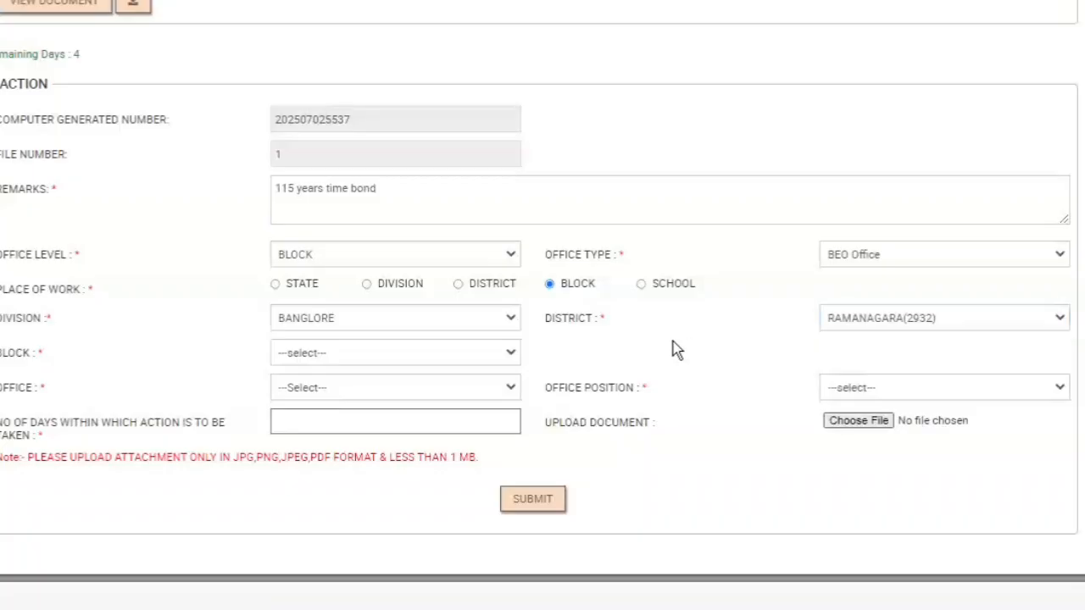
left_click(500, 355)
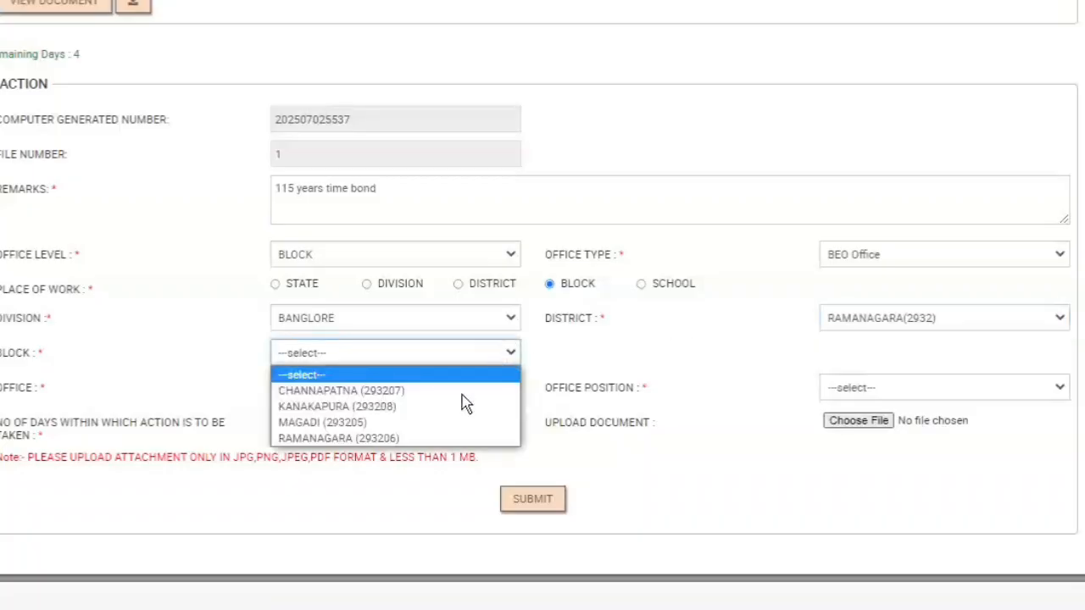
left_click(444, 438)
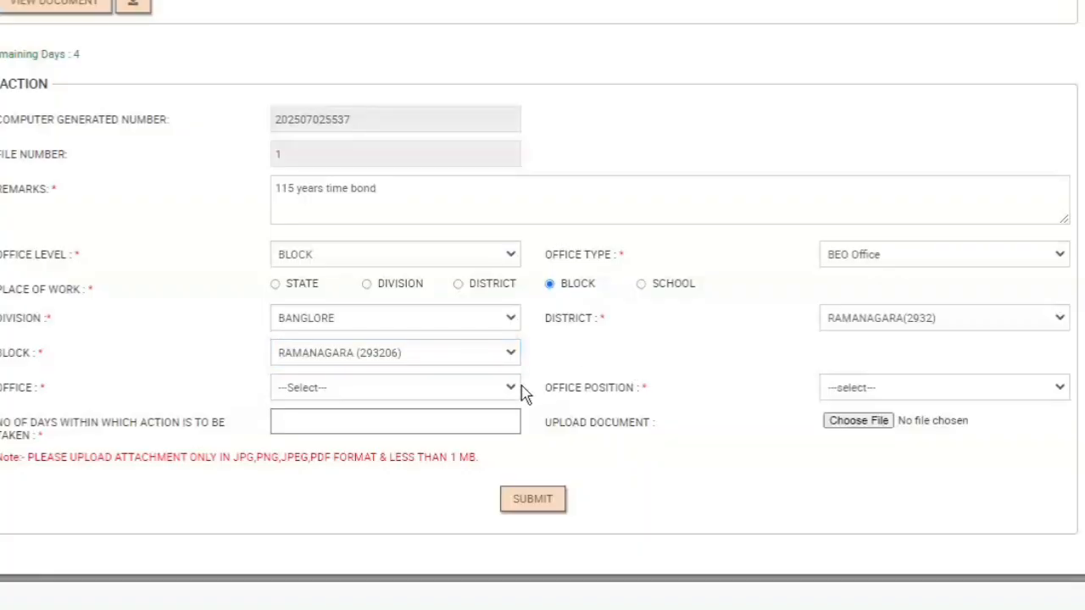
Choose BEO RAMANAGARA(2215) as the office and its Admin as the office position, with 4 days for action.
left_click(511, 389)
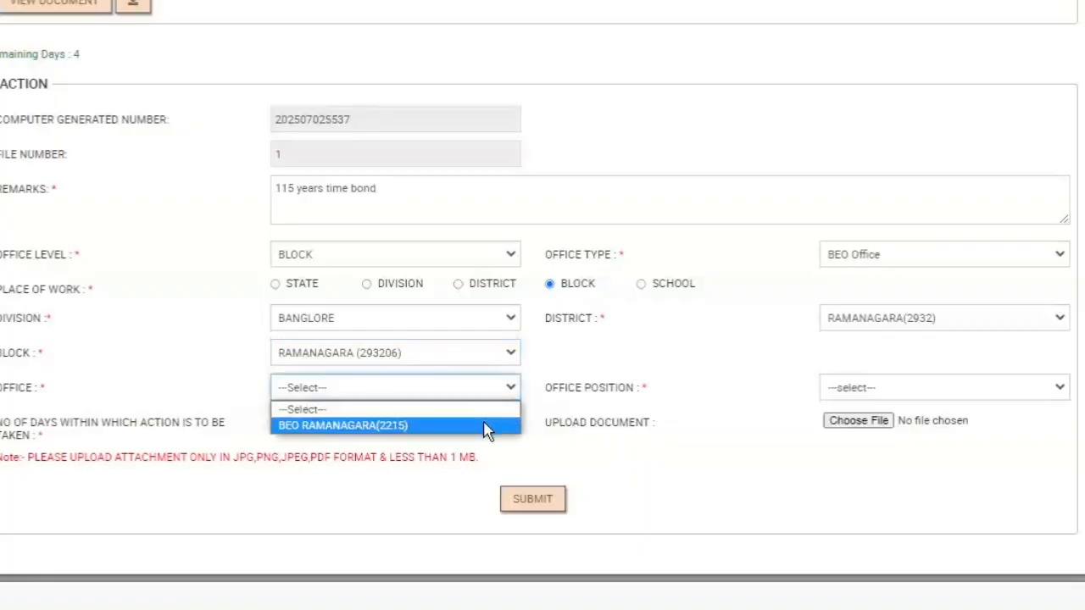
left_click(485, 425)
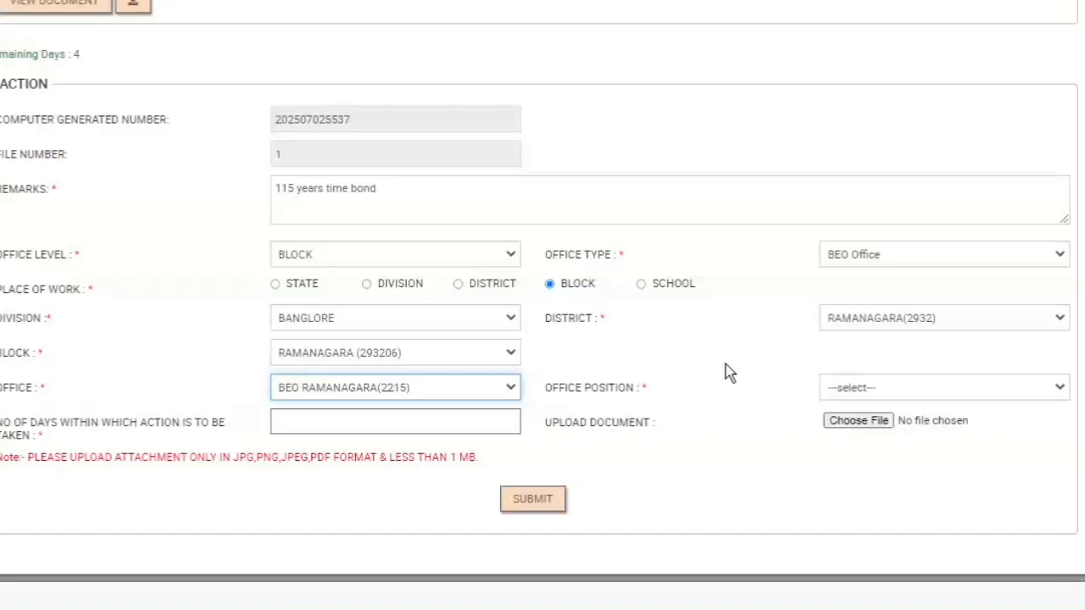
left_click(830, 388)
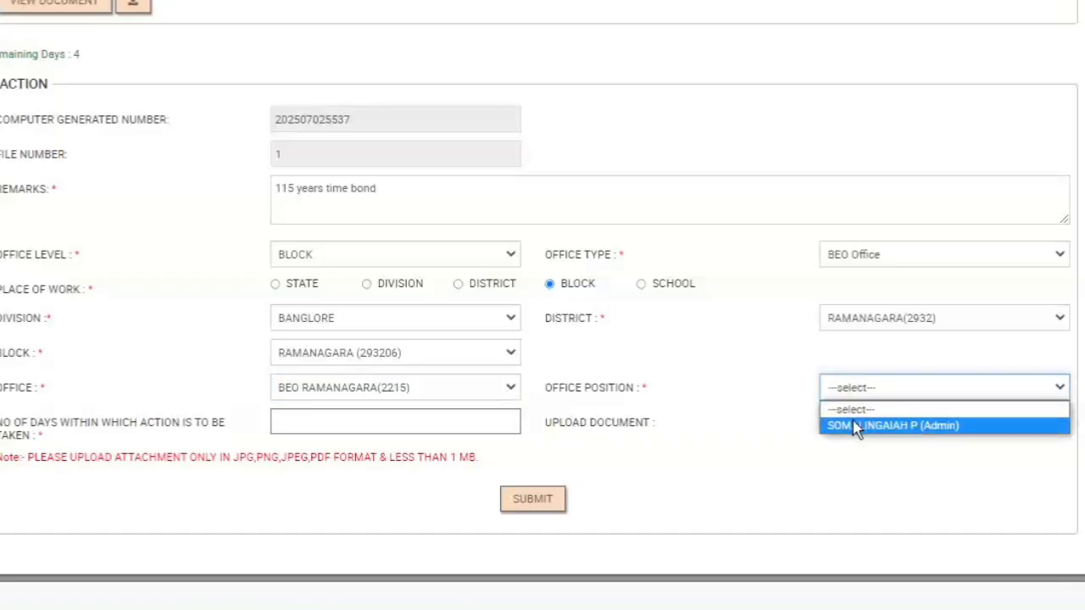
left_click(857, 426)
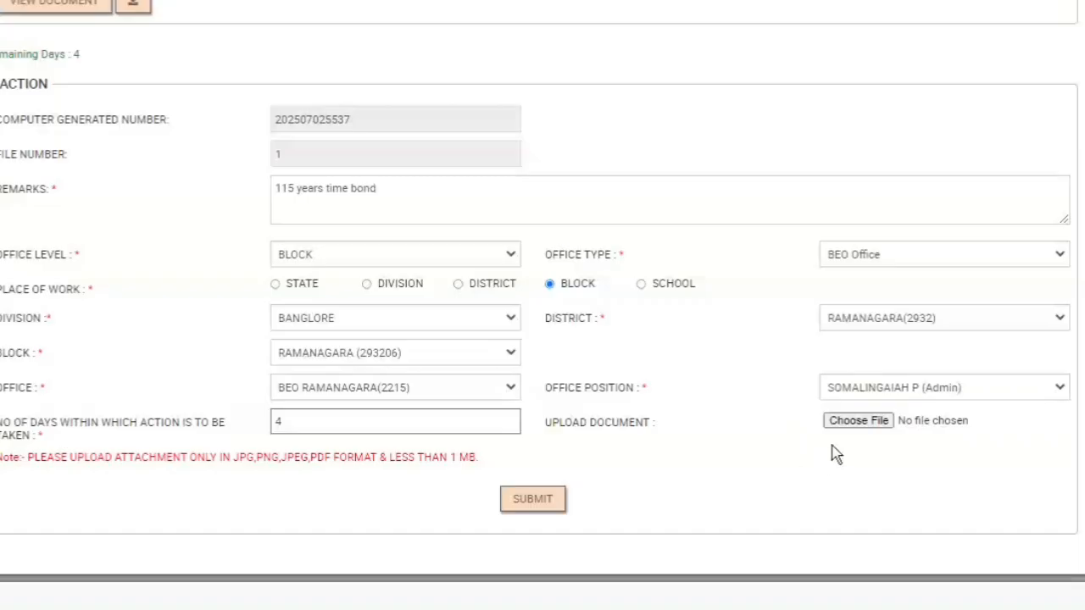
Attach request letter.pdf as the upload document for the file action.
left_click(847, 425)
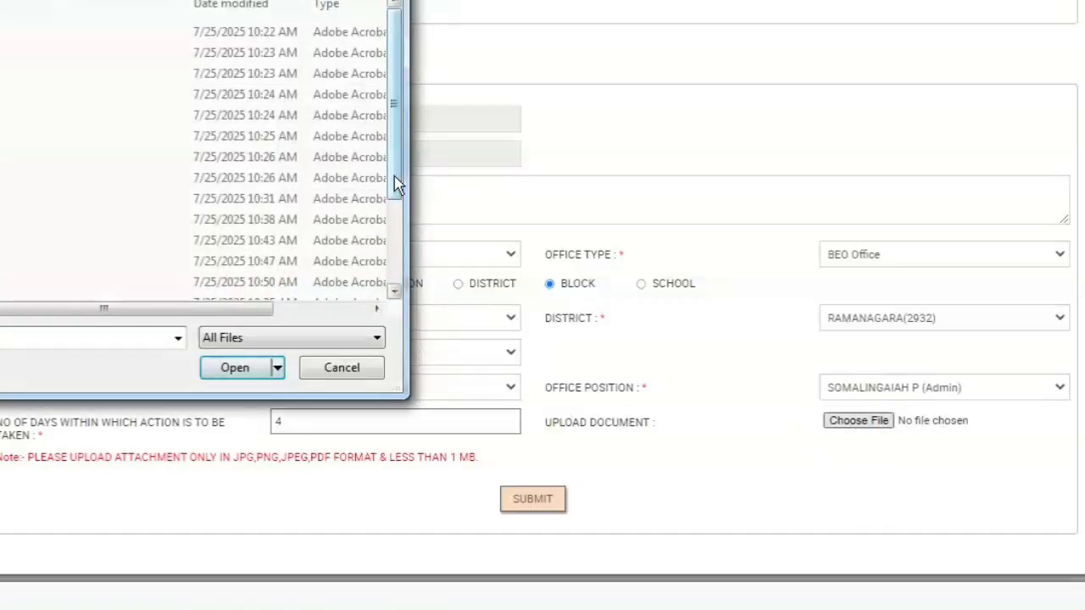
left_click_drag(395, 182, 395, 293)
left_click(337, 292)
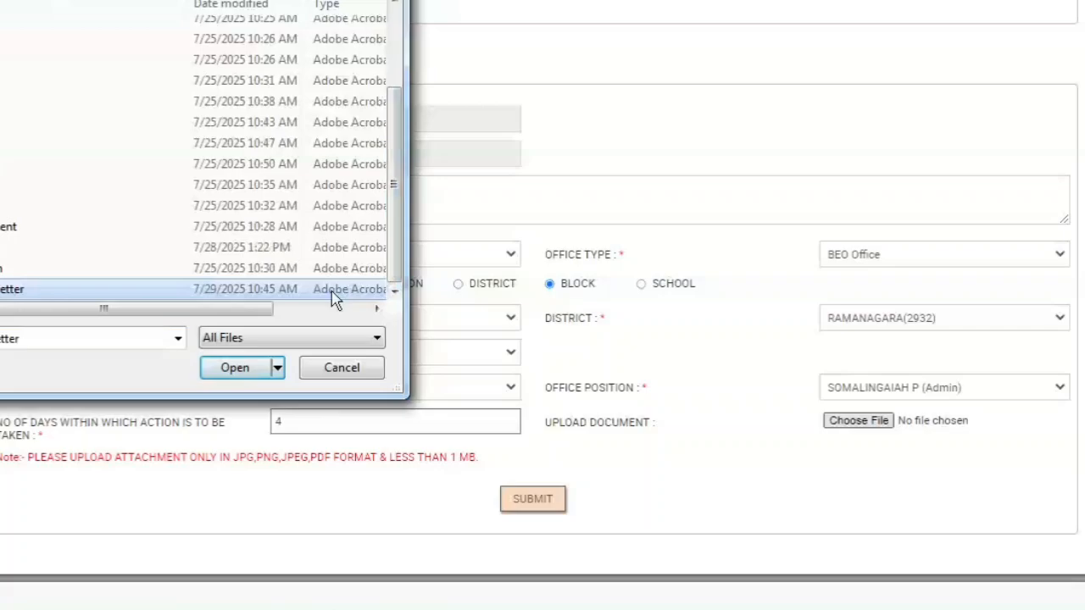
left_click(238, 374)
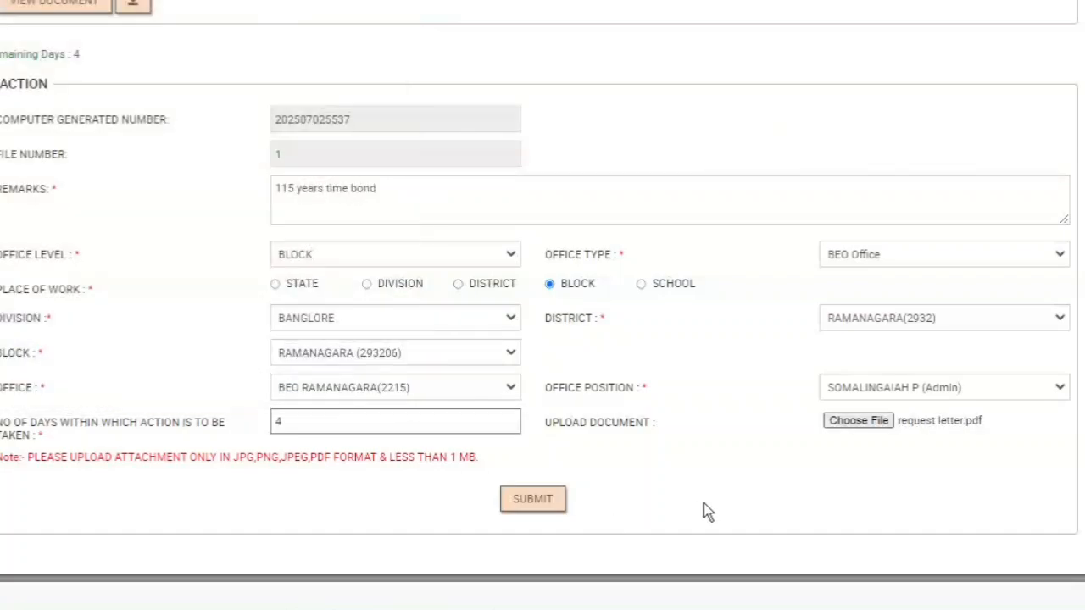
Submit the file action to forward the file to the BEO office, and check the list of pending files.
left_click(550, 512)
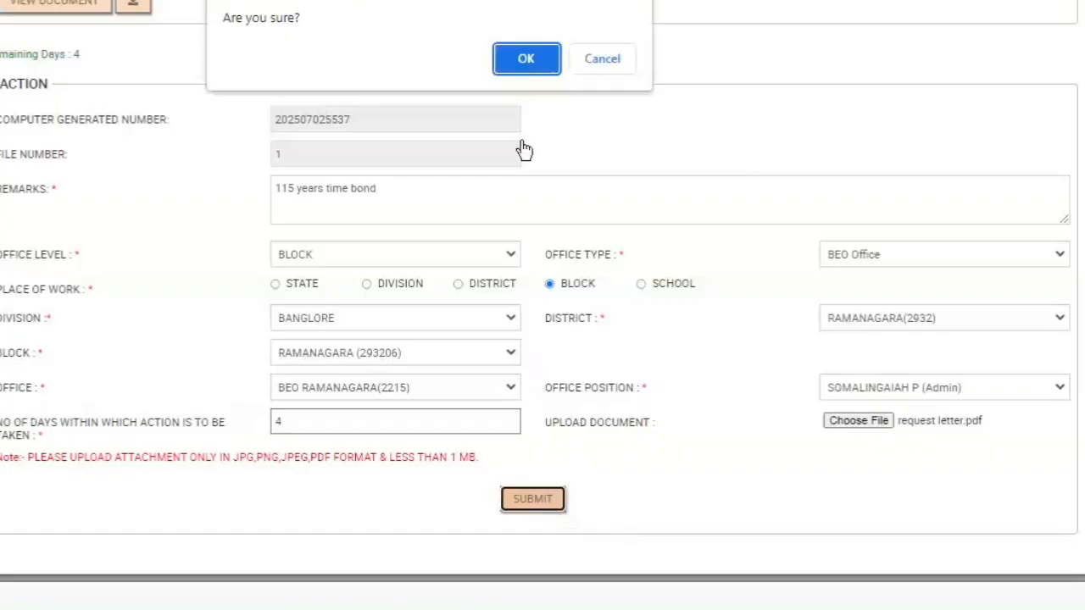
left_click(526, 63)
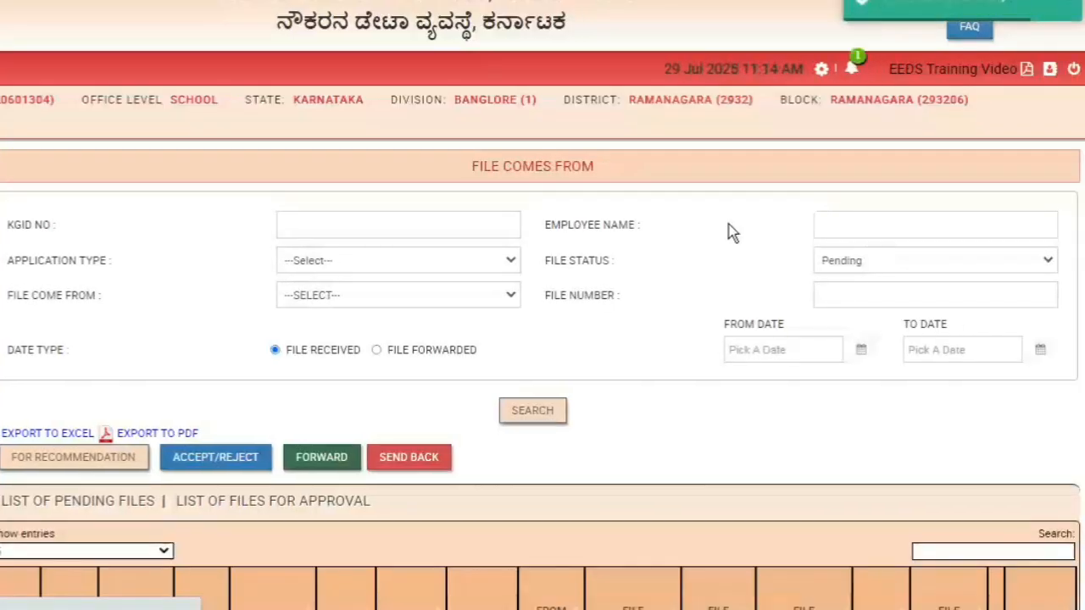
scroll(726, 231, "down", 3)
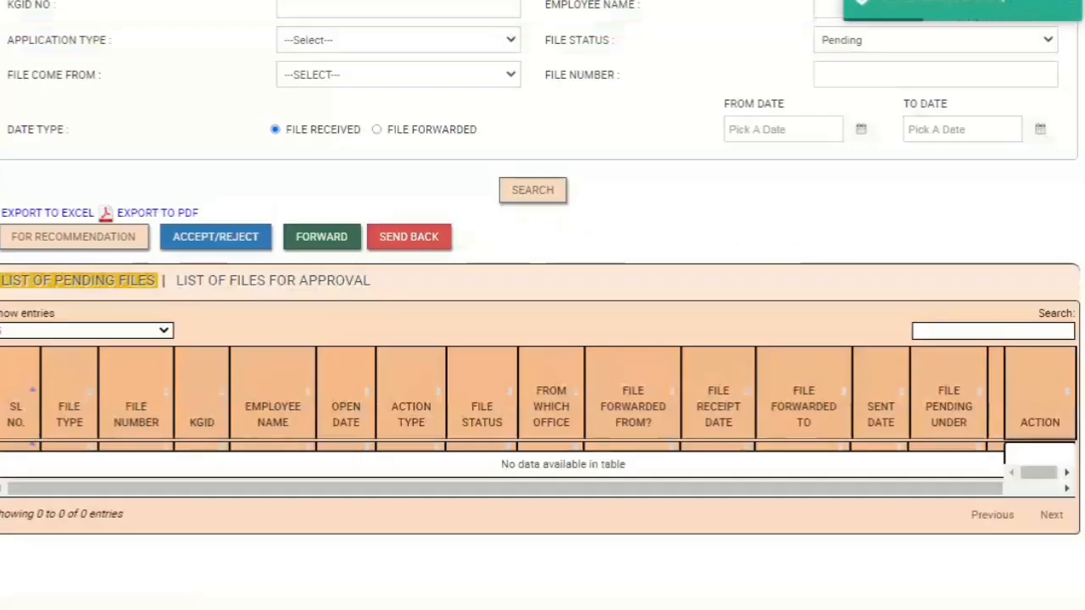